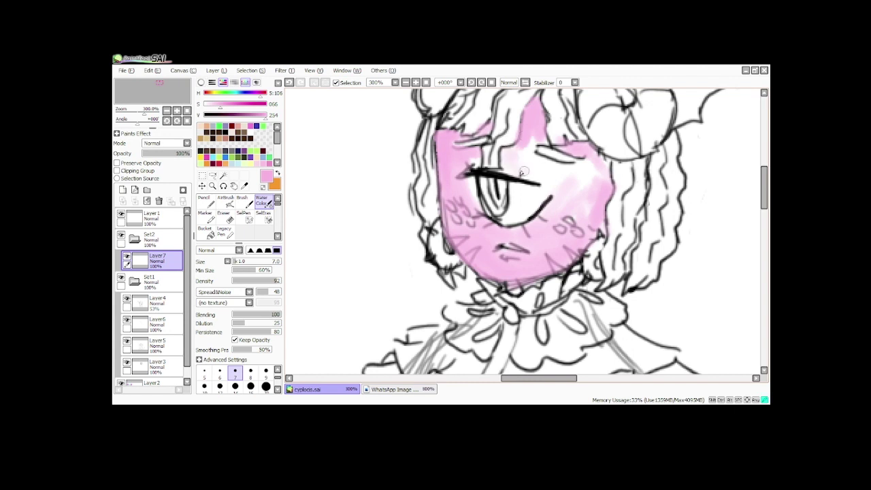
Paint the face around the eye, cheeks and jaw pink with the Water Color brush at size 7 on Layer7.
drag(522, 173, 515, 165)
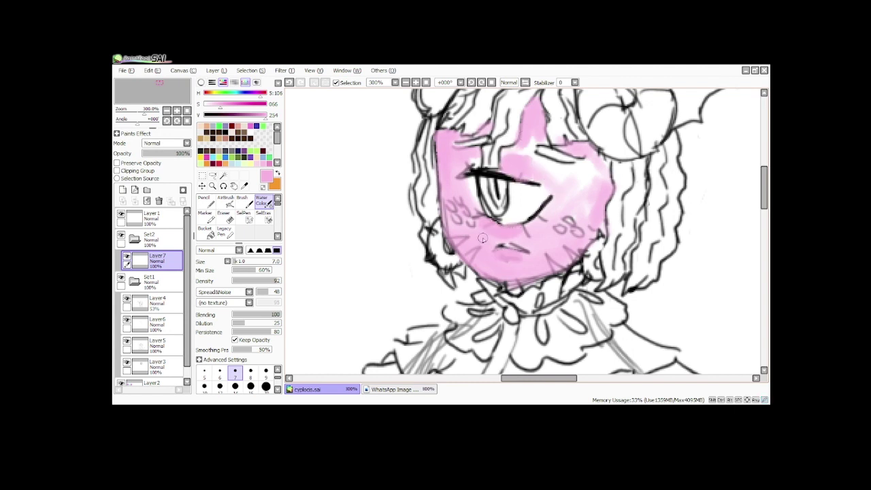
drag(476, 272, 551, 269)
drag(504, 153, 494, 160)
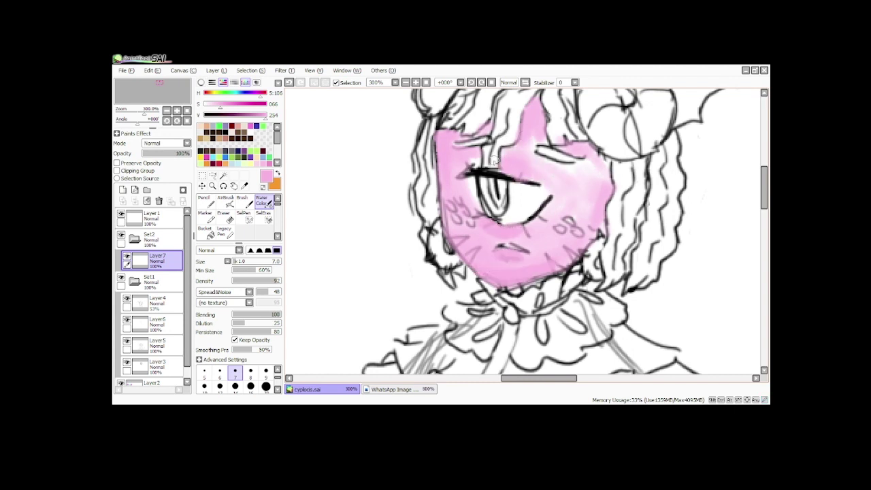
scroll(461, 193, down, 4)
scroll(444, 193, up, 6)
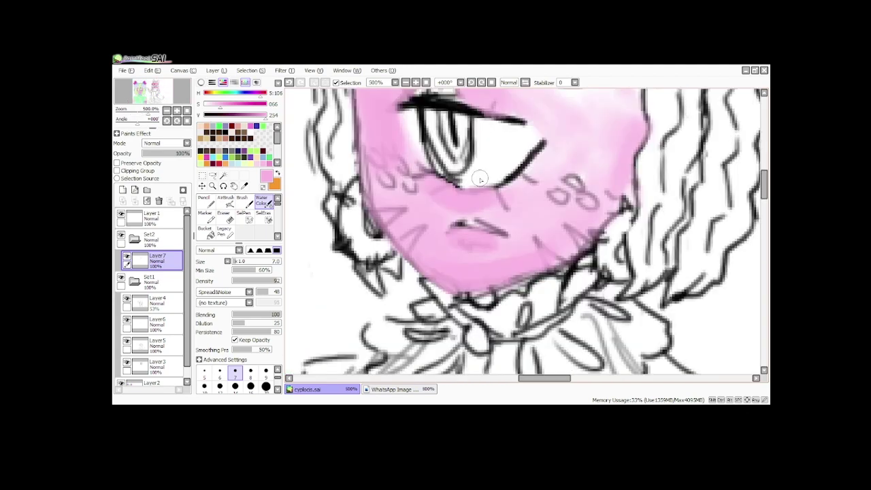
drag(415, 145, 434, 172)
scroll(458, 189, down, 3)
scroll(453, 181, up, 3)
drag(619, 217, 575, 269)
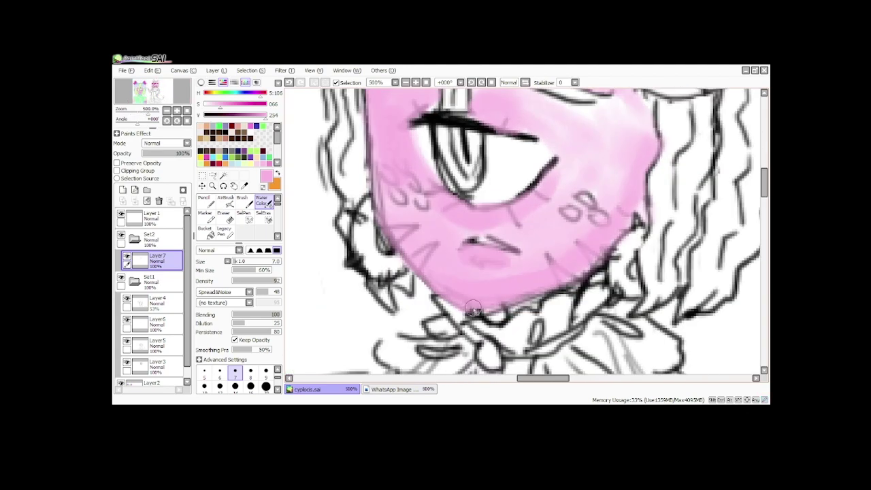
scroll(455, 260, down, 8)
scroll(383, 272, up, 8)
Paint the character's hand at the hip in the same pink, shading the fingers.
mouse_move(479, 327)
mouse_down()
mouse_move(498, 268)
mouse_move(480, 296)
mouse_move(557, 225)
mouse_move(552, 321)
mouse_move(573, 227)
mouse_move(509, 264)
mouse_move(508, 290)
mouse_move(534, 216)
mouse_move(533, 333)
mouse_up()
mouse_move(561, 222)
mouse_down()
mouse_move(558, 307)
mouse_move(544, 341)
mouse_up()
scroll(526, 262, down, 4)
scroll(534, 282, up, 3)
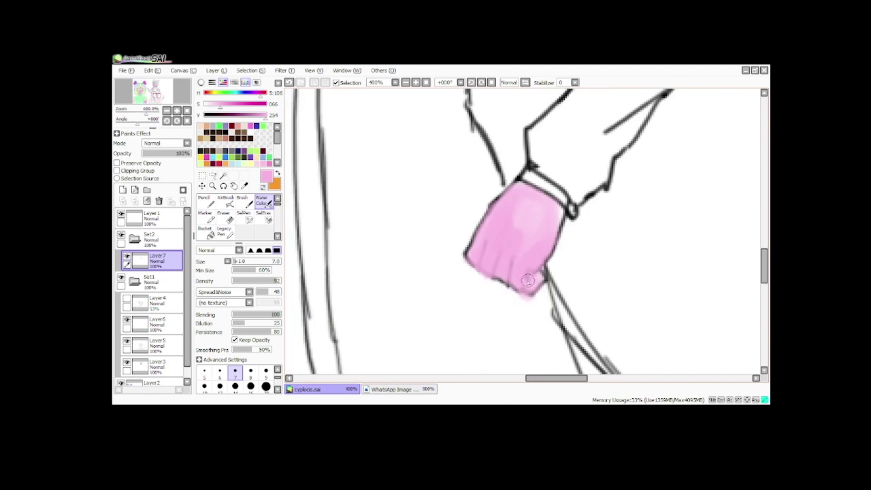
drag(533, 284, 507, 284)
scroll(542, 252, down, 4)
scroll(511, 102, up, 4)
Blend the pink skin on the face with the Water Color brush at size 14.
click(234, 386)
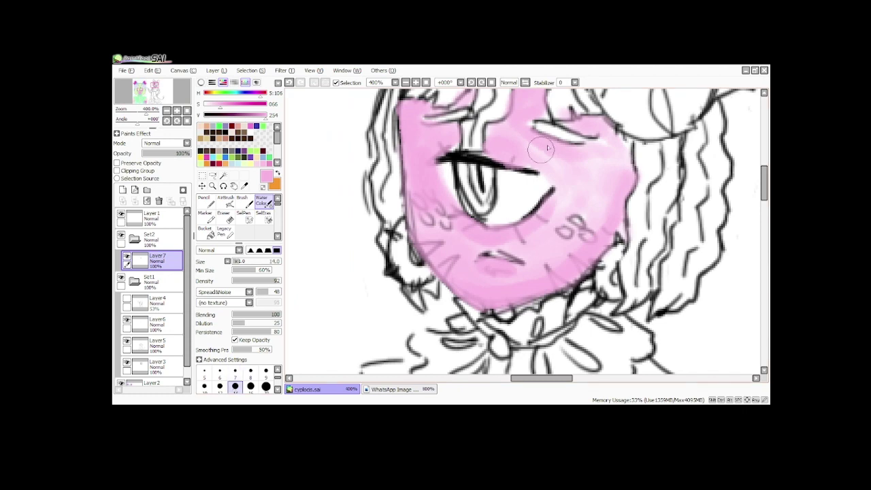
scroll(449, 233, down, 4)
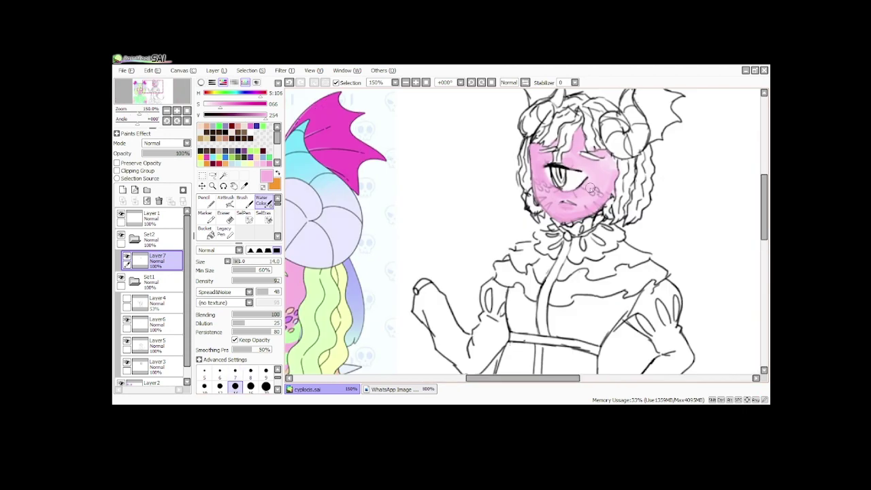
click(236, 375)
scroll(414, 260, down, 1)
Draw the raised hand's fingers, palm and wrist in black over the Layer4 sketch with the Airbrush at size 3.
click(226, 202)
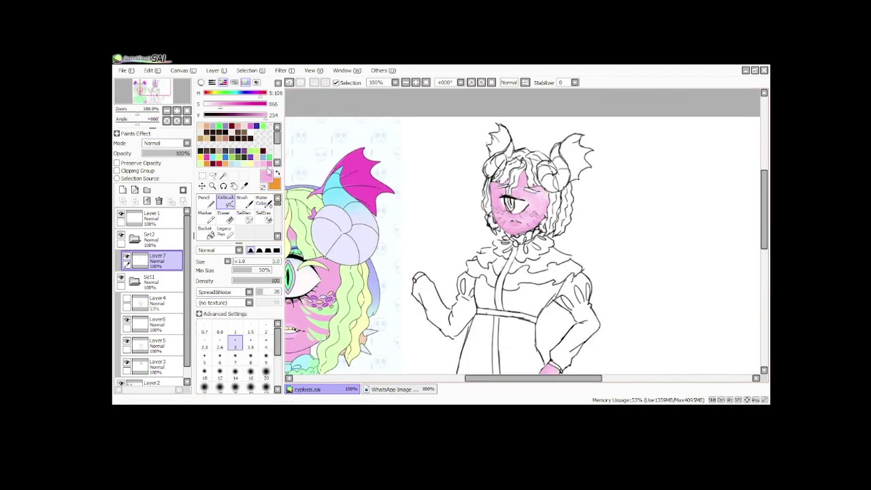
click(201, 151)
click(128, 301)
scroll(394, 174, up, 5)
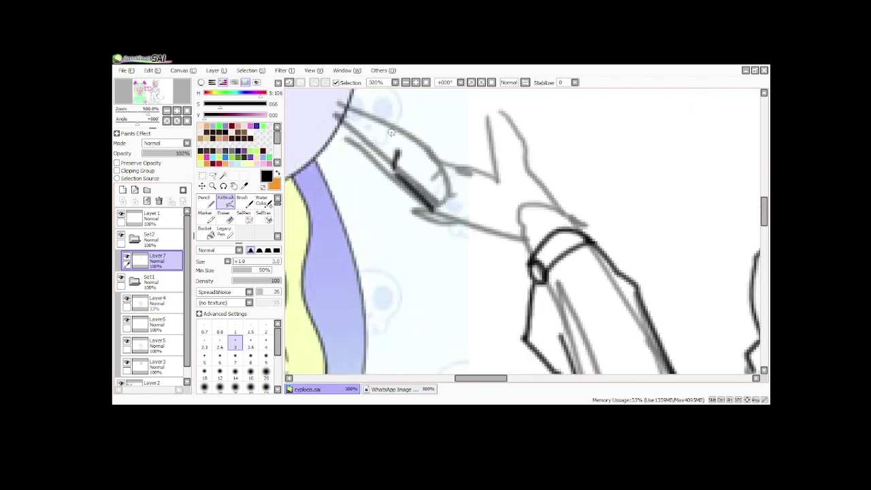
key(ctrl+z)
mouse_move(428, 121)
mouse_down()
mouse_move(451, 147)
mouse_move(426, 148)
mouse_move(439, 182)
mouse_move(381, 164)
mouse_move(435, 120)
mouse_move(394, 107)
mouse_up()
drag(416, 201, 516, 236)
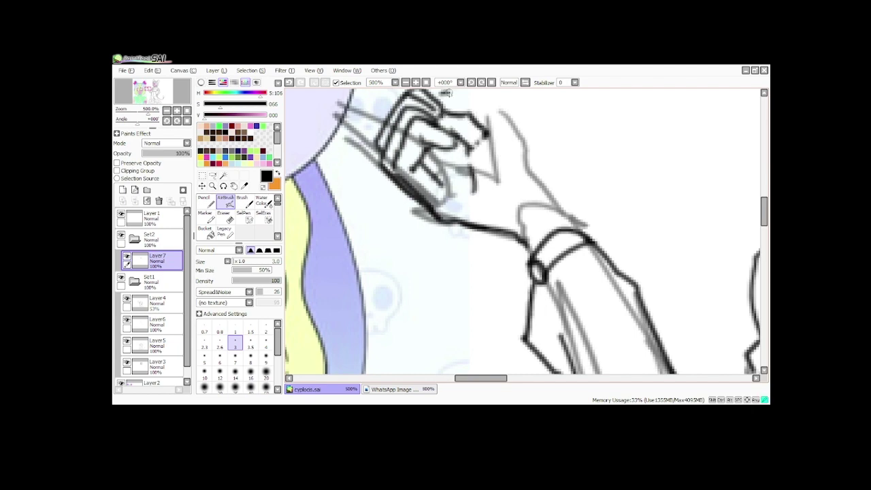
mouse_move(448, 93)
mouse_down()
mouse_move(528, 146)
mouse_move(548, 210)
mouse_move(583, 230)
mouse_up()
scroll(544, 228, down, 4)
scroll(517, 204, up, 1)
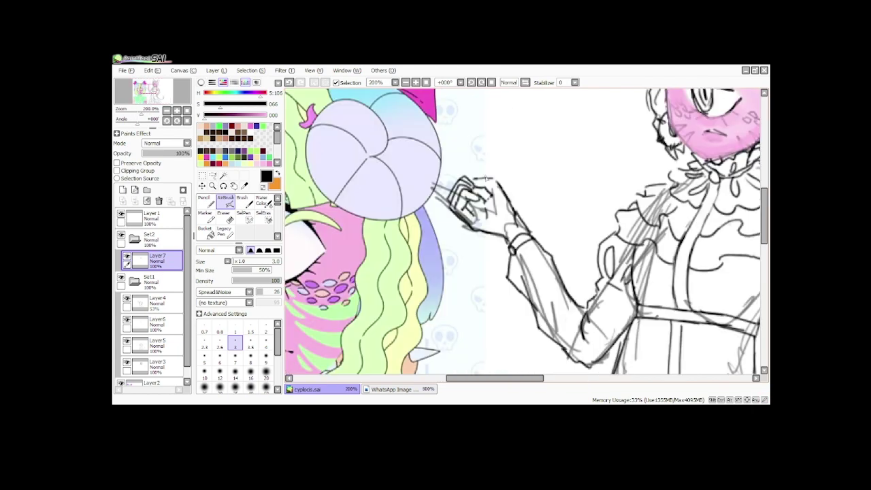
Hide Layer4 and move the raised hand's line art from Layer7 to its own layer above Layer6.
click(126, 299)
click(202, 175)
drag(418, 128, 587, 310)
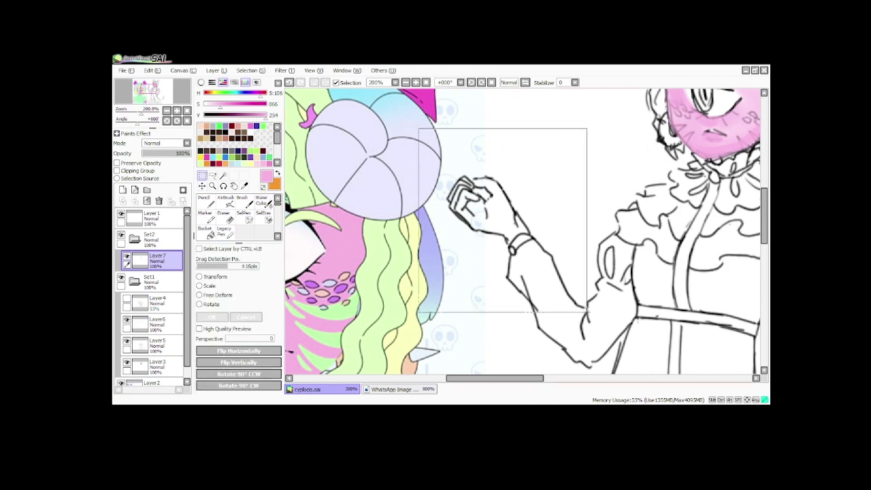
key(ctrl+x)
click(155, 325)
key(ctrl+v)
Paint the raised hand pink on Layer7 with the Water Color brush.
click(155, 260)
scroll(492, 203, up, 4)
click(264, 202)
mouse_move(402, 209)
mouse_down()
mouse_move(519, 278)
mouse_move(453, 213)
mouse_move(496, 217)
mouse_move(549, 247)
mouse_move(451, 141)
mouse_move(463, 202)
mouse_move(383, 220)
mouse_move(390, 182)
mouse_move(418, 140)
mouse_up()
scroll(461, 240, down, 5)
scroll(509, 206, up, 4)
scroll(141, 333, down, 2)
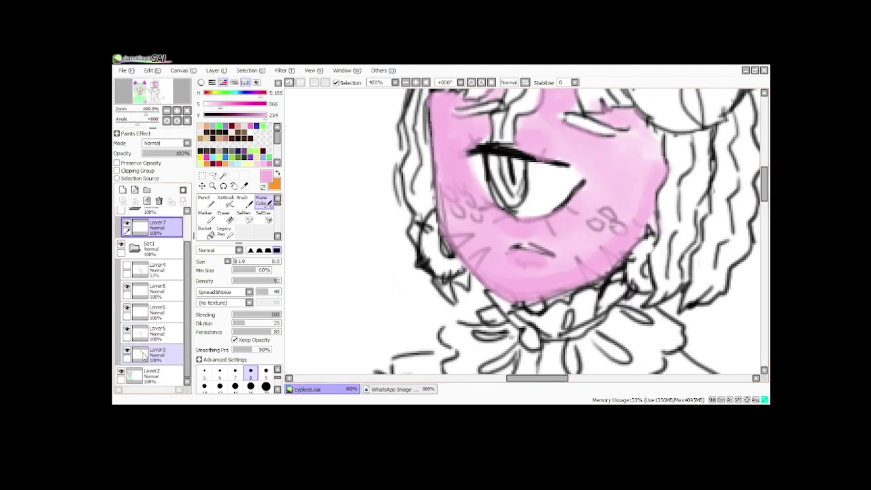
click(145, 355)
key(e)
scroll(570, 187, down, 5)
scroll(578, 185, up, 2)
scroll(151, 262, up, 2)
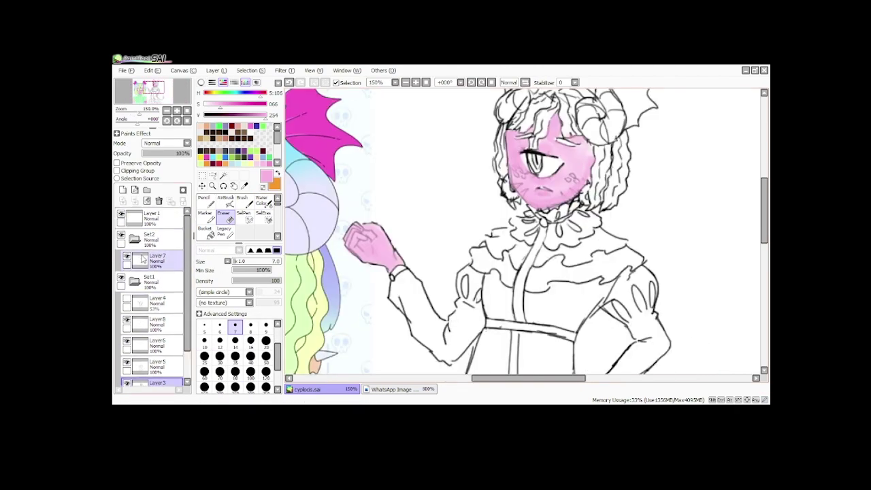
Pick the pale pink of the reference dress's button strip and paint the skirt's front strip with it on Layer7.
click(151, 261)
scroll(432, 197, down, 3)
scroll(433, 233, up, 2)
scroll(434, 233, down, 2)
scroll(306, 300, up, 3)
right_click(364, 259)
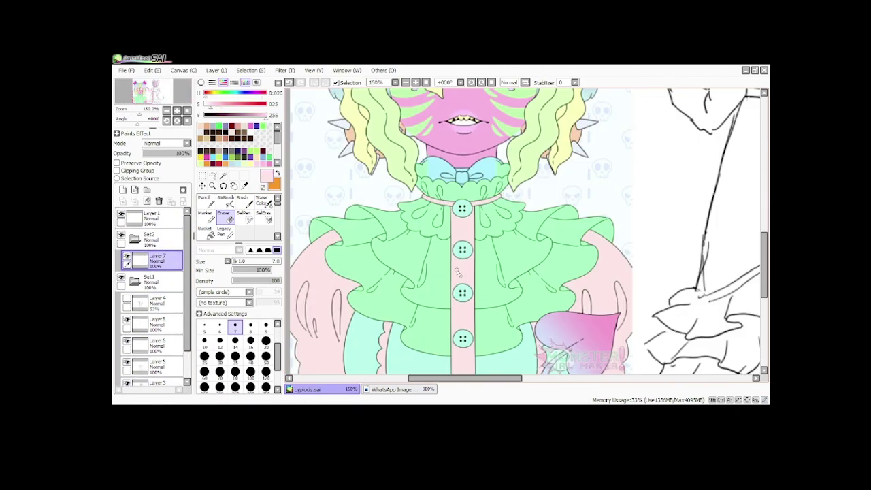
scroll(365, 258, down, 3)
click(262, 201)
scroll(500, 209, up, 3)
drag(508, 202, 507, 291)
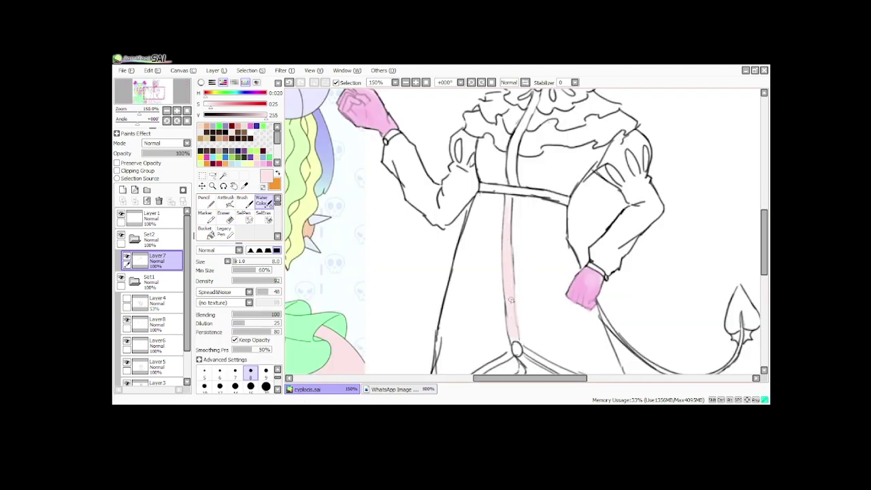
Paint the waistband, the bodice's centre strip and both sleeves pale pink.
scroll(510, 300, down, 2)
scroll(435, 218, up, 3)
drag(364, 249, 538, 273)
mouse_move(427, 246)
mouse_down()
mouse_move(434, 147)
mouse_move(389, 181)
mouse_move(443, 327)
mouse_move(431, 283)
mouse_move(476, 265)
mouse_move(530, 376)
mouse_move(598, 286)
mouse_move(592, 156)
mouse_move(544, 259)
mouse_move(572, 310)
mouse_up()
scroll(408, 143, down, 5)
scroll(401, 204, up, 6)
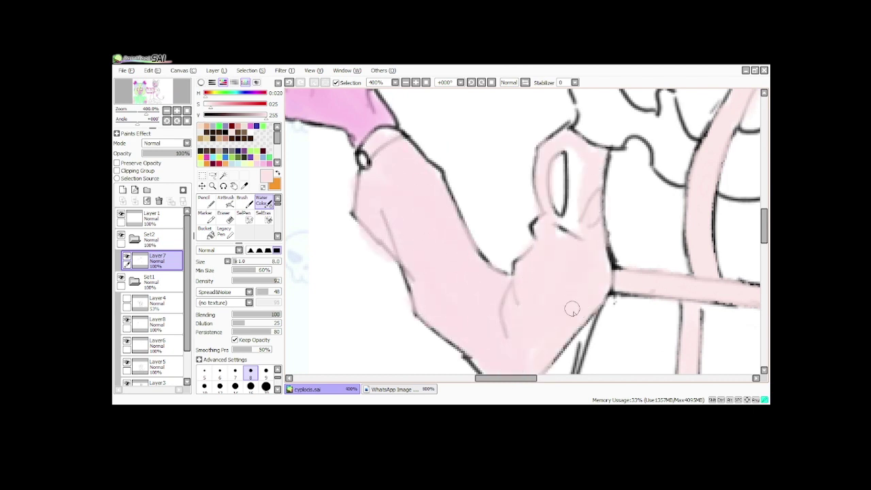
drag(566, 234, 579, 143)
scroll(572, 153, down, 7)
scroll(541, 202, up, 4)
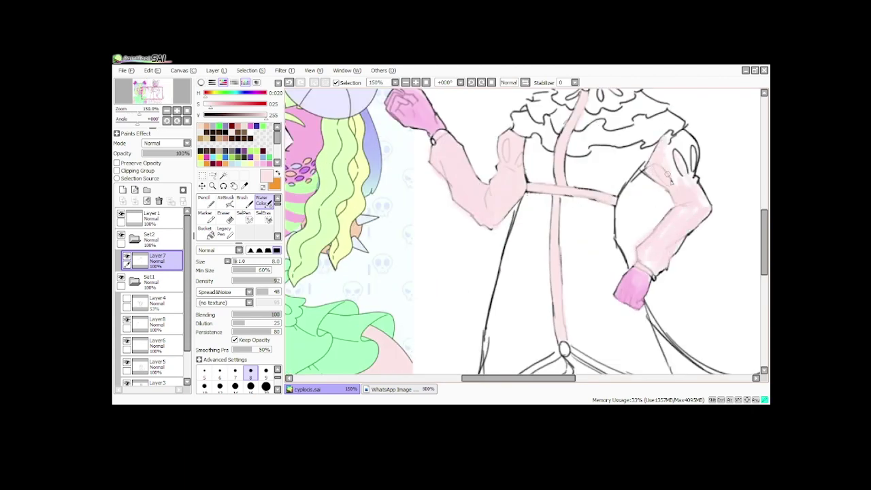
Erase parts of the pink on the raised arm's sleeve with the Eraser at size 35.
click(226, 217)
click(236, 358)
mouse_move(454, 152)
mouse_down()
mouse_move(496, 185)
mouse_move(503, 148)
mouse_up()
click(261, 201)
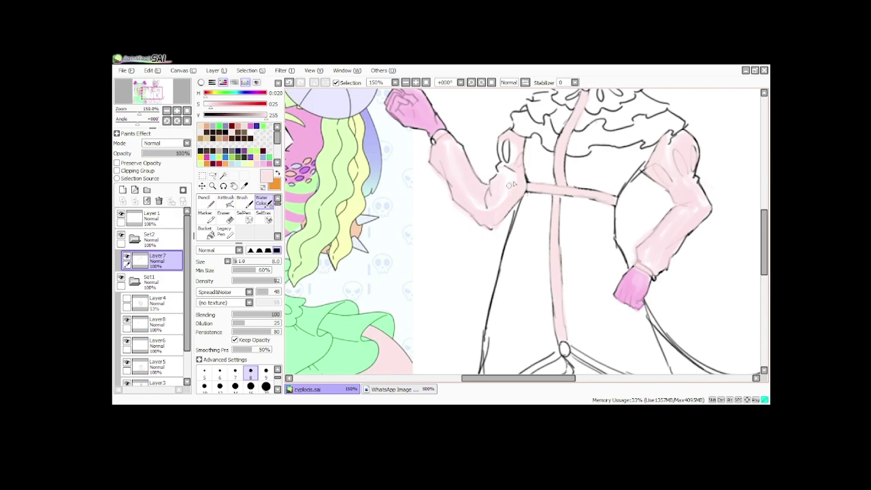
Pick mint green from the reference dress's ruffles and paint the shoulder ruffles with it on a new layer.
scroll(514, 182, down, 3)
scroll(532, 163, up, 1)
scroll(349, 274, up, 3)
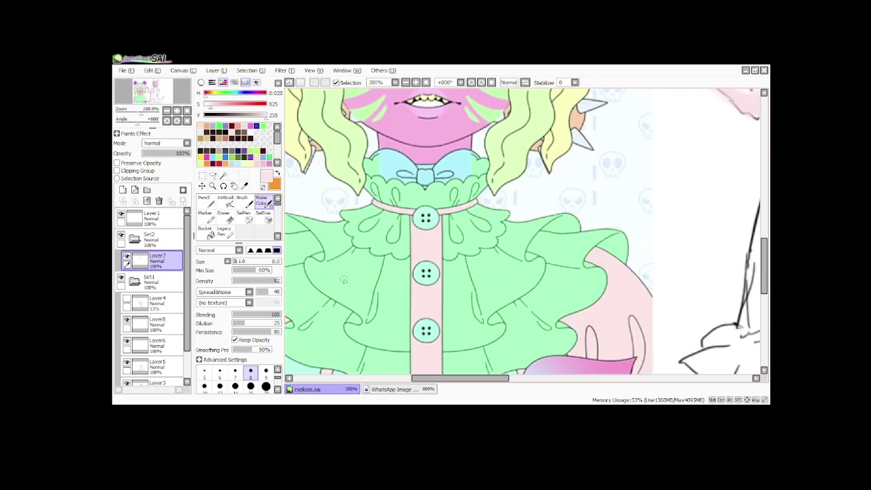
right_click(351, 267)
scroll(352, 262, down, 5)
scroll(408, 249, up, 5)
click(122, 190)
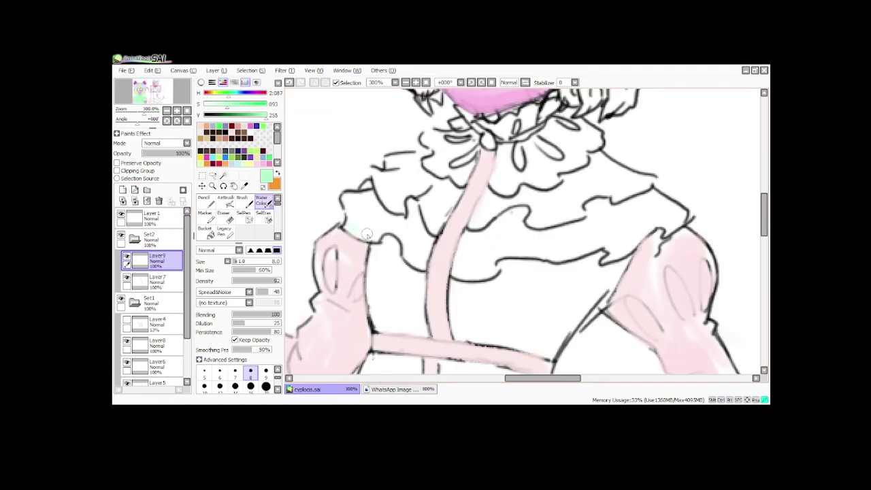
mouse_move(347, 228)
mouse_down()
mouse_move(389, 223)
mouse_move(413, 261)
mouse_move(415, 236)
mouse_move(372, 217)
mouse_move(376, 200)
mouse_move(421, 181)
mouse_move(433, 223)
mouse_up()
mouse_move(443, 192)
mouse_down()
mouse_move(408, 168)
mouse_move(480, 140)
mouse_move(432, 167)
mouse_up()
mouse_move(463, 268)
mouse_down()
mouse_move(475, 237)
mouse_move(492, 273)
mouse_move(502, 251)
mouse_move(484, 229)
mouse_move(560, 236)
mouse_move(582, 222)
mouse_move(675, 213)
mouse_move(556, 249)
mouse_up()
mouse_move(472, 185)
mouse_down()
mouse_move(475, 224)
mouse_move(486, 194)
mouse_move(531, 191)
mouse_move(548, 215)
mouse_move(557, 192)
mouse_move(595, 175)
mouse_move(588, 160)
mouse_move(612, 184)
mouse_up()
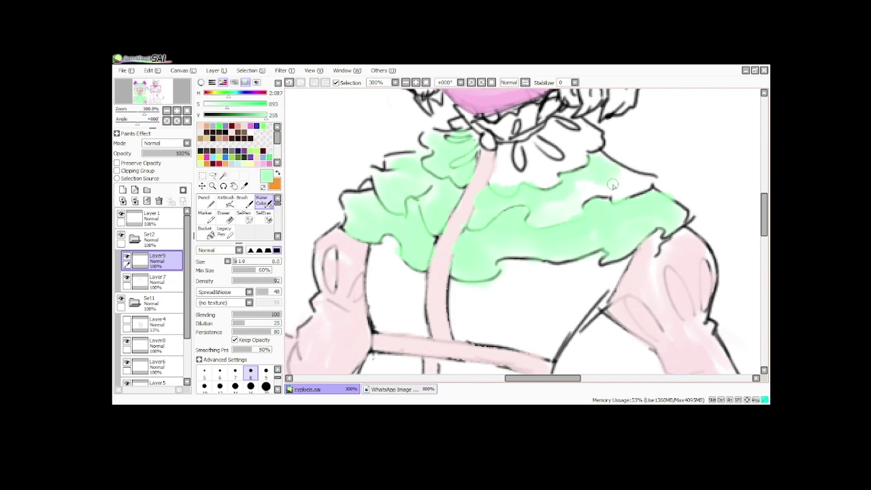
Paint the collar ruffles around the neck mint green.
mouse_move(501, 153)
mouse_down()
mouse_move(494, 181)
mouse_move(513, 143)
mouse_move(530, 149)
mouse_move(543, 125)
mouse_move(587, 136)
mouse_move(506, 139)
mouse_move(543, 106)
mouse_up()
drag(479, 111, 455, 131)
scroll(447, 140, down, 6)
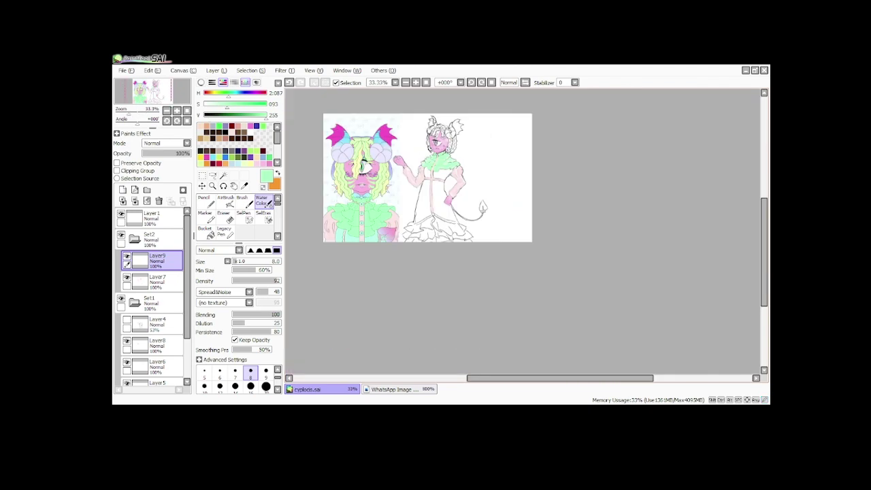
scroll(447, 140, up, 3)
Mix a darker green with saturation 120 and value 206, and shade the shoulder ruffles' folds on a new layer.
click(255, 116)
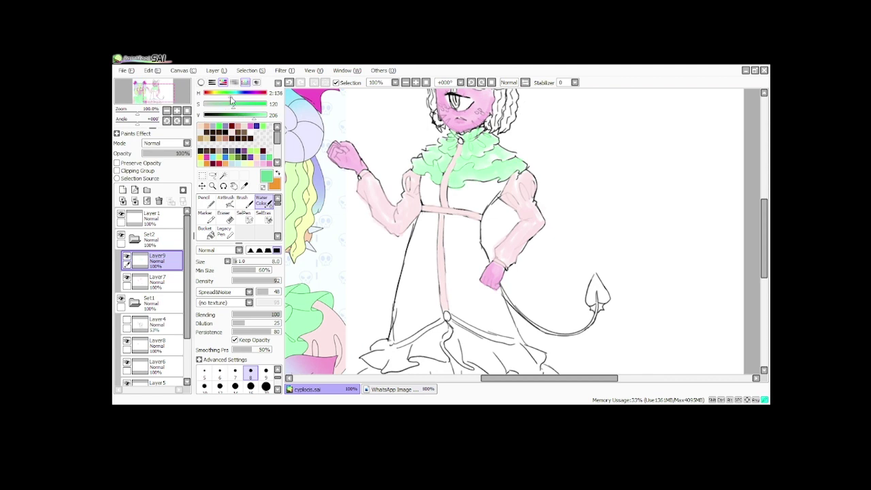
drag(230, 100, 228, 100)
scroll(483, 148, up, 3)
click(122, 191)
mouse_move(338, 184)
mouse_down()
mouse_move(357, 226)
mouse_move(309, 208)
mouse_move(289, 178)
mouse_move(396, 233)
mouse_up()
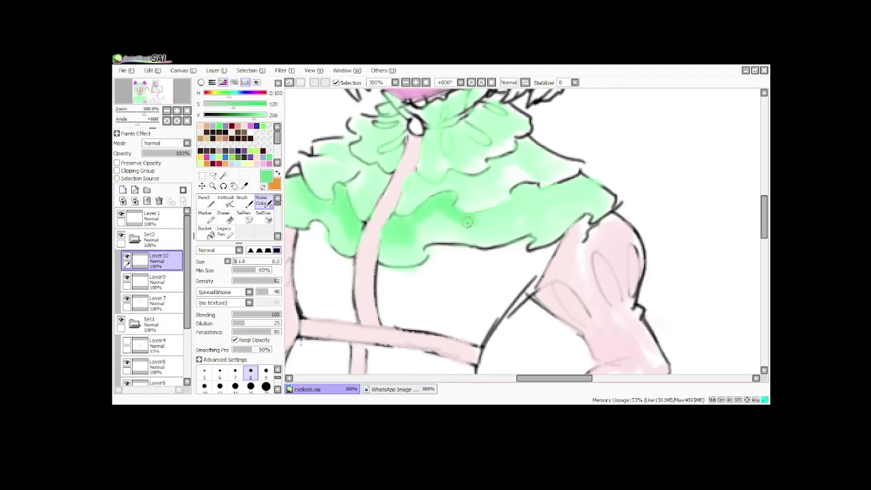
drag(467, 222, 563, 186)
scroll(526, 189, down, 3)
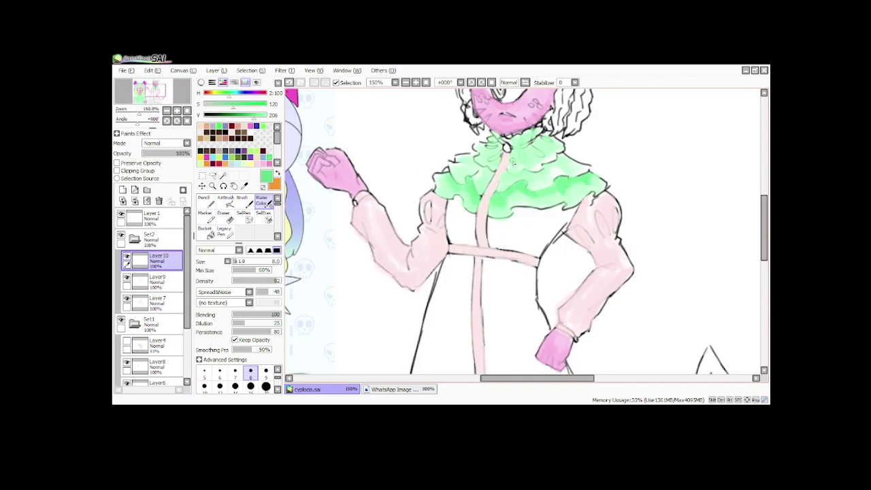
Shade the collar's loops and upper ruffle folds with the darker green.
scroll(462, 191, up, 4)
drag(464, 138, 482, 121)
drag(548, 126, 549, 159)
drag(579, 117, 615, 146)
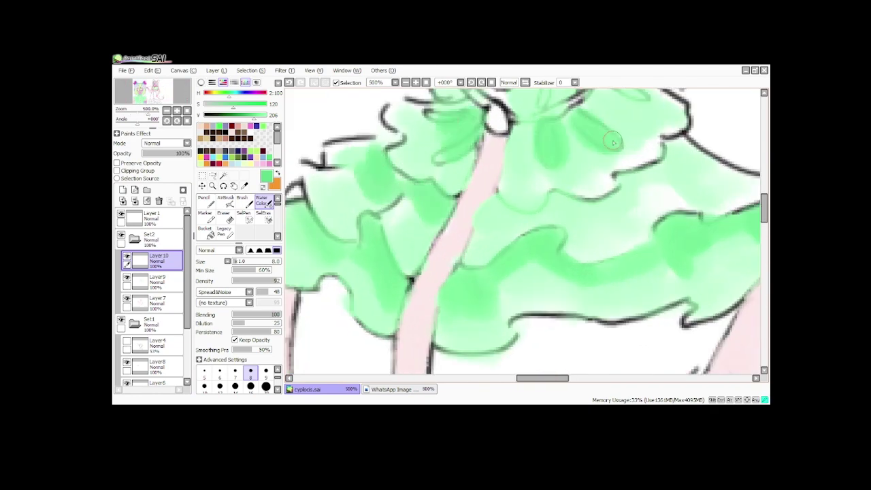
scroll(564, 215, down, 2)
drag(557, 133, 554, 153)
drag(610, 143, 593, 132)
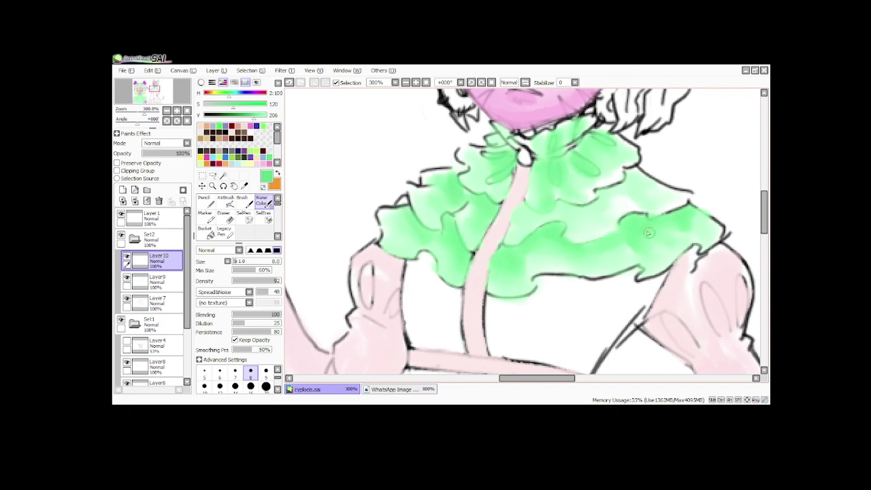
Paint a small green swatch on the blank canvas above the raised hand with the Pencil at size 10.
scroll(643, 177, down, 5)
click(226, 202)
click(206, 202)
scroll(554, 128, up, 3)
drag(546, 128, 560, 128)
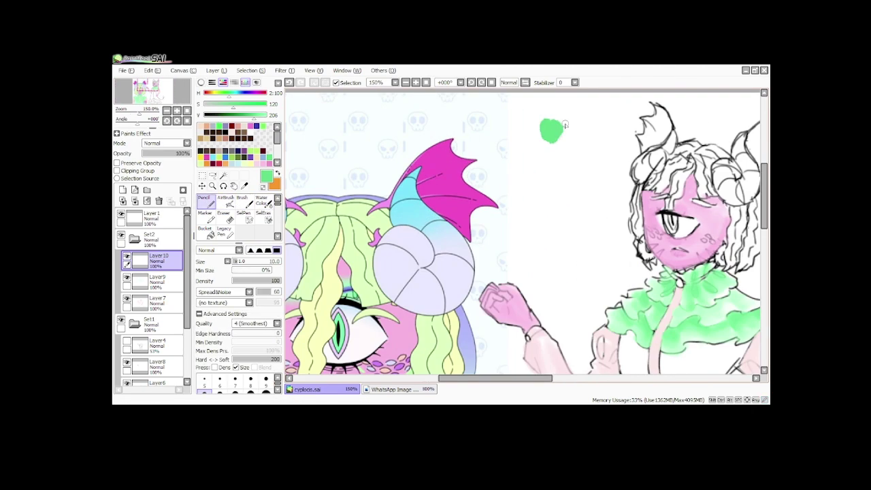
Pick light aqua from the reference outfit for the Water Color brush and add a new layer above Layer10.
scroll(564, 126, down, 2)
right_click(427, 354)
click(263, 202)
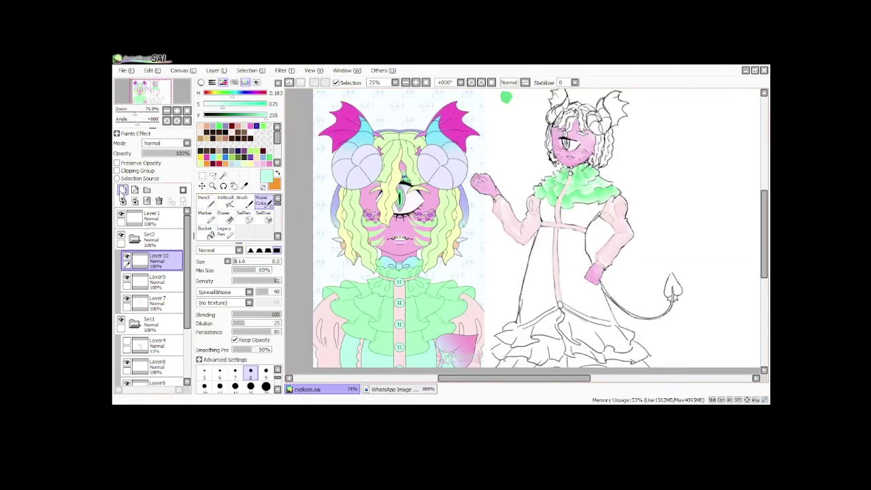
click(123, 190)
drag(567, 202, 566, 155)
Set up the Airbrush with black for line work on Layer8 and hide the Set2 colour folder.
scroll(566, 155, up, 6)
click(277, 173)
click(205, 115)
click(226, 202)
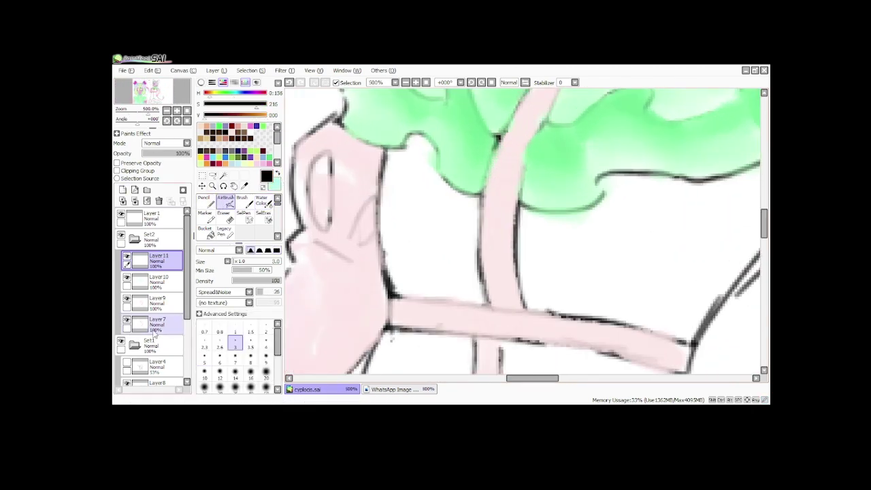
scroll(139, 322, down, 3)
click(133, 311)
scroll(137, 265, up, 3)
click(122, 235)
drag(658, 174, 615, 307)
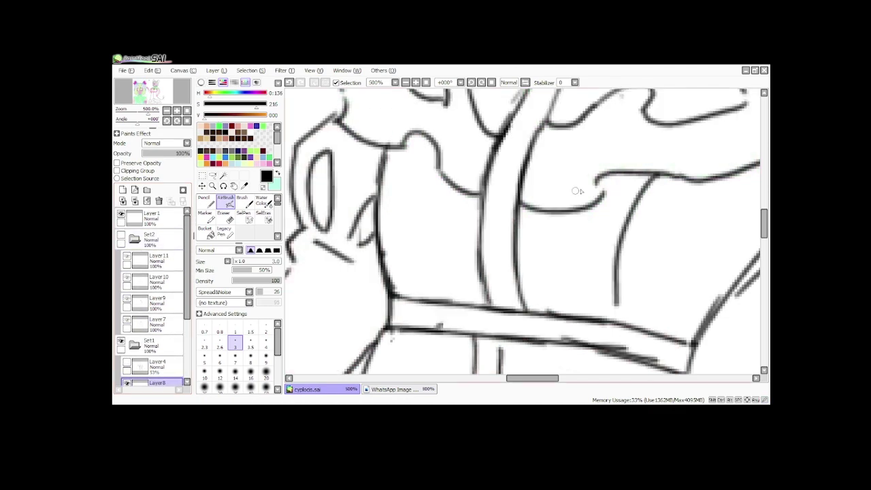
scroll(618, 263, down, 6)
scroll(618, 263, up, 7)
key(ctrl+z)
Draw scalloped black trim down both sides of the bodice on Layer8 and show the Set2 folder again.
drag(659, 154, 606, 312)
mouse_move(390, 124)
mouse_down()
mouse_move(400, 297)
mouse_move(374, 210)
mouse_move(389, 122)
mouse_up()
drag(613, 300, 655, 154)
scroll(655, 154, down, 5)
click(122, 235)
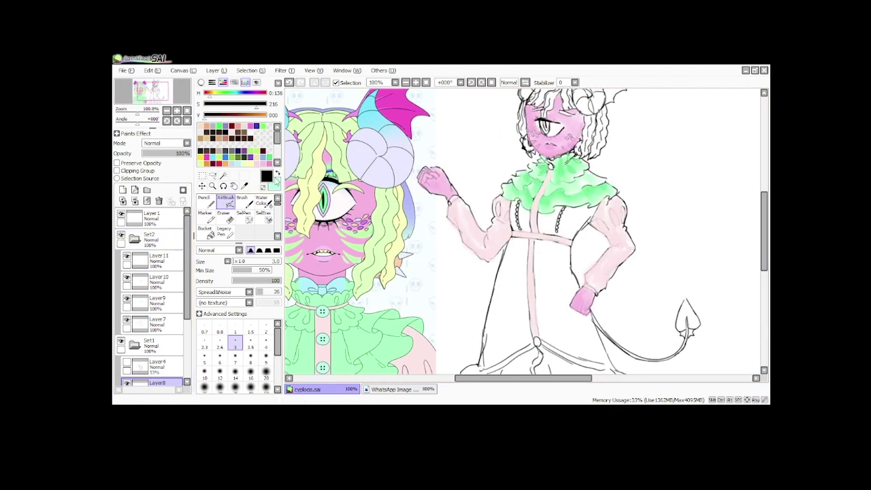
Paint the bodice panels between the ruffles and waistband light aqua with the Water Color brush on Layer11.
click(261, 202)
click(159, 258)
scroll(570, 216, up, 4)
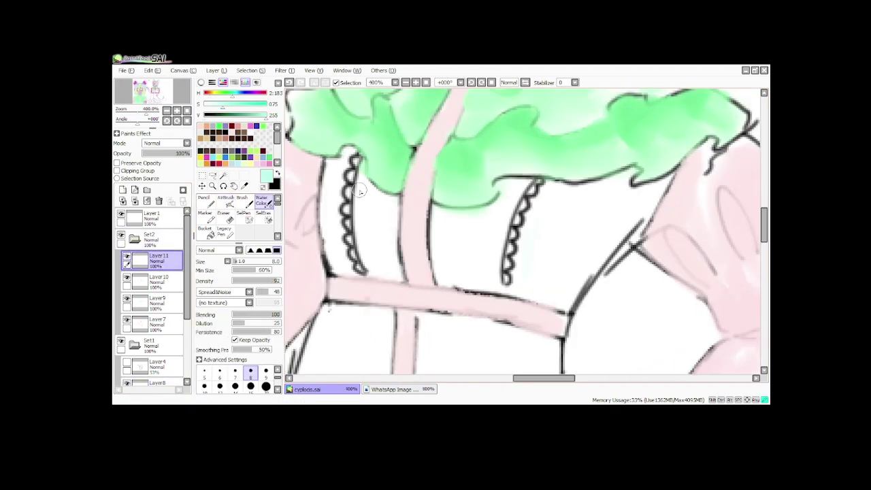
mouse_move(360, 191)
mouse_down()
mouse_move(330, 170)
mouse_move(326, 259)
mouse_move(360, 213)
mouse_move(361, 228)
mouse_move(393, 248)
mouse_move(376, 221)
mouse_move(421, 249)
mouse_move(422, 221)
mouse_move(463, 184)
mouse_move(333, 230)
mouse_move(498, 175)
mouse_move(488, 183)
mouse_move(567, 182)
mouse_move(514, 242)
mouse_move(498, 221)
mouse_move(476, 260)
mouse_up()
scroll(375, 223, down, 3)
scroll(408, 218, up, 3)
Clean up and smooth the light aqua on the bodice using the Eraser and the Water Color brush on Layer11.
scroll(520, 254, down, 5)
scroll(486, 245, up, 7)
click(225, 216)
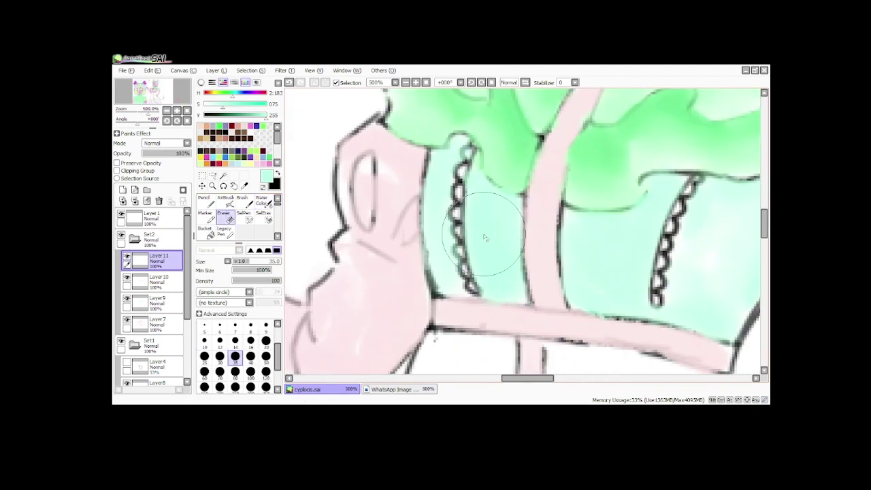
drag(481, 187, 505, 215)
click(263, 201)
mouse_move(479, 185)
mouse_down()
mouse_move(484, 205)
mouse_move(507, 190)
mouse_up()
scroll(507, 194, down, 6)
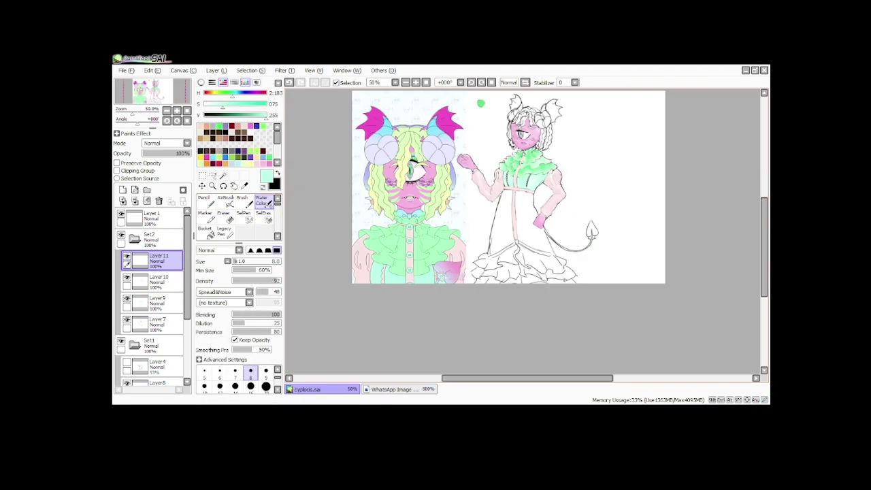
Choose a dark violet-blue with hue 3:252, add a new layer above Layer11 and set the Water Color brush size to 5.
scroll(507, 180, up, 3)
click(245, 94)
scroll(534, 163, down, 3)
click(123, 190)
scroll(386, 236, up, 6)
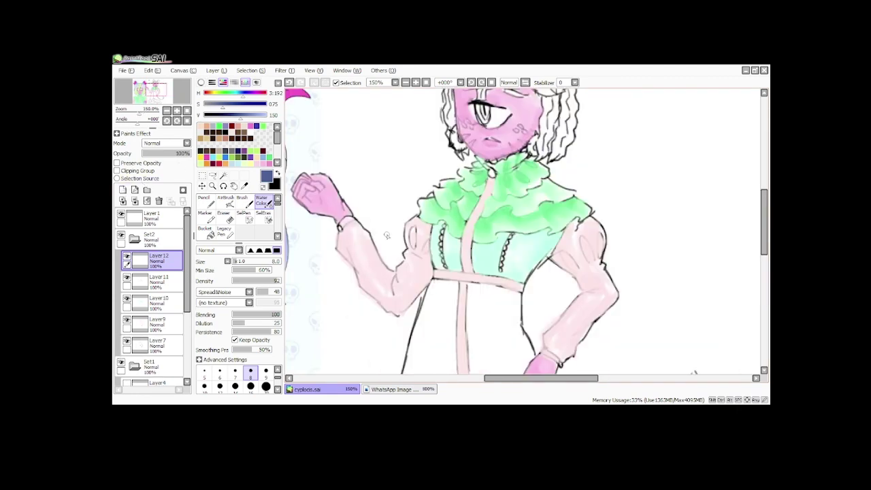
mouse_move(426, 182)
mouse_down()
mouse_move(417, 190)
mouse_move(459, 235)
mouse_up()
key(ctrl+z)
click(204, 373)
drag(435, 206, 476, 310)
scroll(476, 310, down, 1)
click(246, 95)
scroll(658, 332, up, 2)
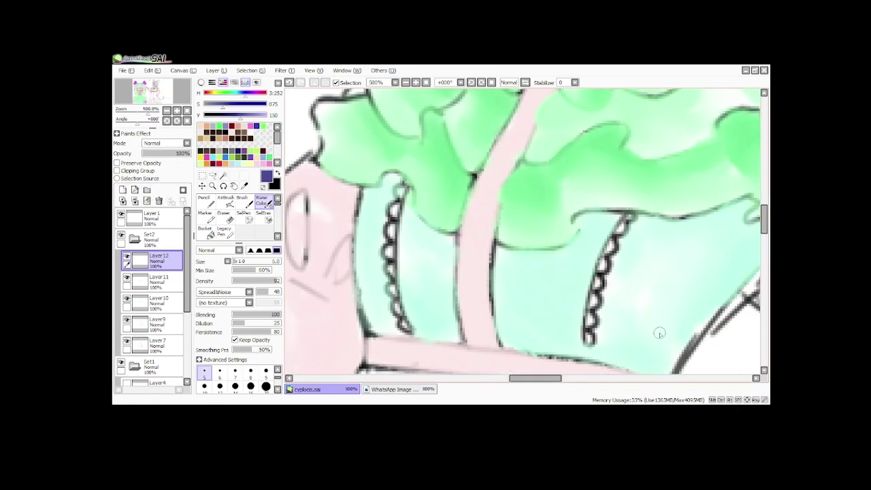
Paint violet-blue shadow strokes on Layer12 across the bodice, following the lower edge of the green ruffles.
mouse_move(617, 214)
mouse_down()
mouse_move(567, 246)
mouse_move(497, 253)
mouse_up()
mouse_move(408, 198)
mouse_down()
mouse_move(417, 231)
mouse_move(453, 239)
mouse_up()
drag(397, 180, 368, 193)
scroll(470, 194, down, 2)
scroll(638, 216, up, 1)
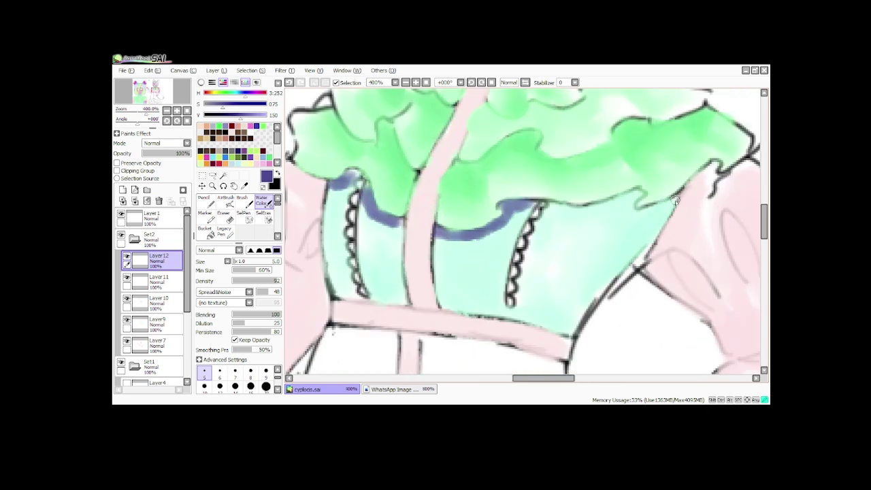
drag(677, 202, 621, 215)
mouse_move(638, 193)
mouse_down()
mouse_move(601, 207)
mouse_move(544, 206)
mouse_up()
mouse_move(671, 201)
mouse_down()
mouse_move(654, 217)
mouse_move(647, 244)
mouse_up()
Merge Layer12 down into Layer11 and blend the violet-blue shadows into the aqua bodice beneath the ruffles.
click(134, 200)
drag(366, 203, 382, 233)
drag(392, 220, 399, 264)
drag(336, 197, 343, 228)
mouse_move(437, 240)
mouse_down()
mouse_move(479, 245)
mouse_move(512, 214)
mouse_move(645, 220)
mouse_move(541, 203)
mouse_up()
scroll(477, 233, down, 3)
scroll(487, 231, up, 4)
scroll(381, 184, down, 7)
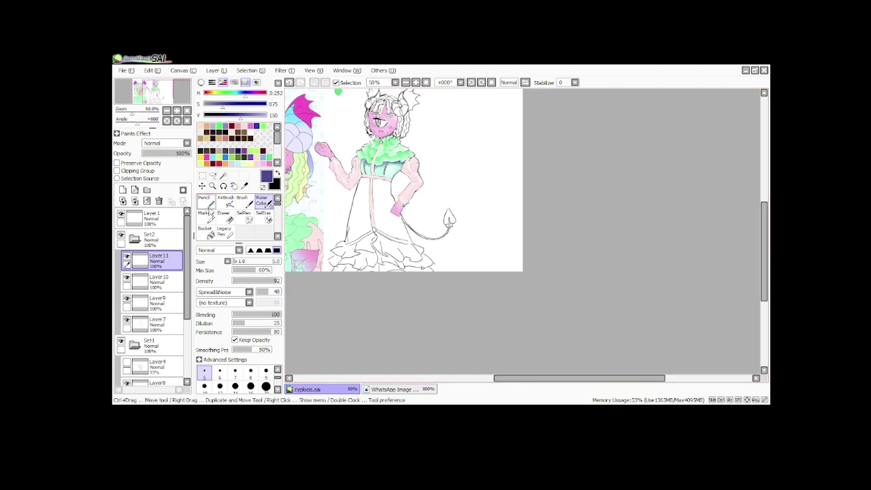
click(205, 203)
scroll(326, 95, up, 4)
drag(398, 136, 407, 149)
scroll(408, 129, down, 3)
scroll(405, 132, down, 2)
key(c)
scroll(406, 201, up, 4)
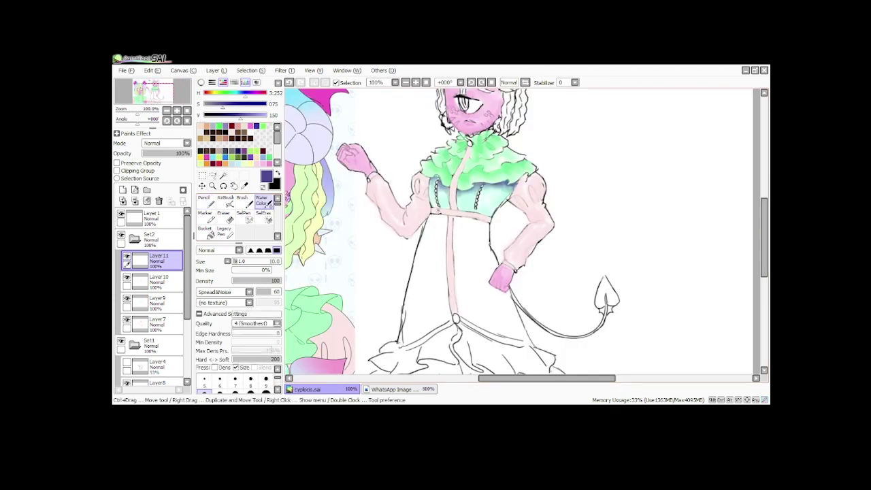
Shade the bodice just above the waistband in violet-blue on a new layer at dilution 75 and merge it into Layer11.
click(122, 190)
scroll(372, 209, up, 2)
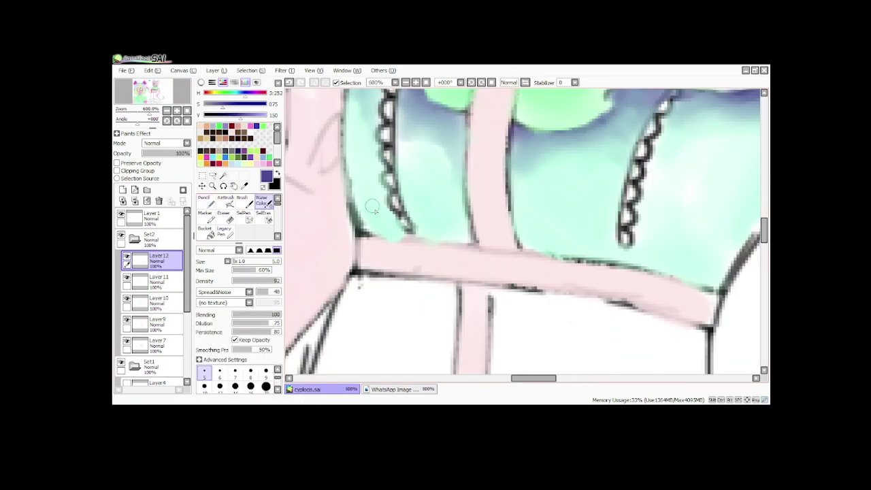
mouse_move(420, 203)
mouse_down()
mouse_move(463, 232)
mouse_move(684, 262)
mouse_up()
scroll(680, 253, down, 3)
scroll(673, 228, down, 5)
scroll(684, 222, up, 3)
click(135, 200)
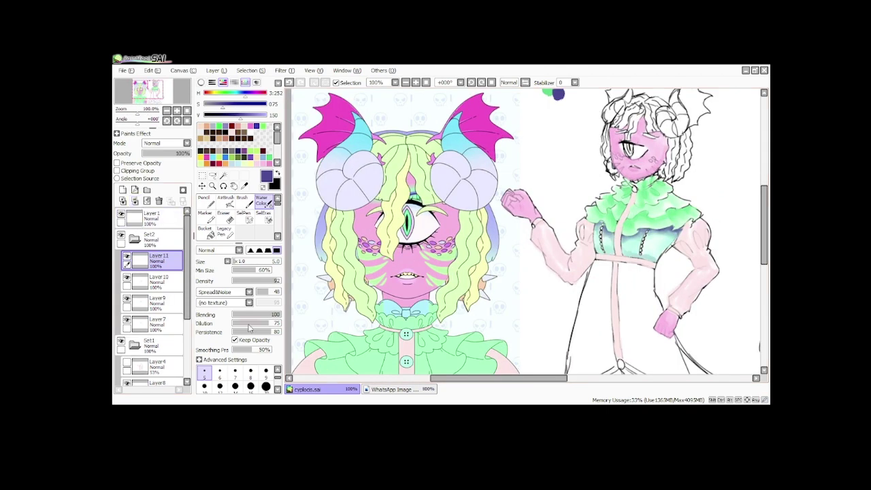
Set the Water Color brush's dilution to 27, sample pale pink from the reference picture and check Layer9 by toggling its visibility.
click(246, 323)
scroll(430, 156, down, 2)
scroll(581, 201, up, 1)
right_click(294, 276)
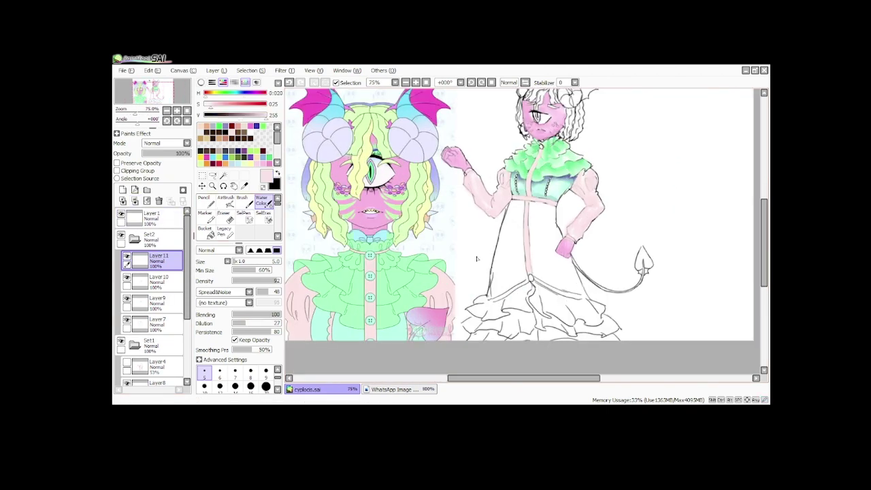
click(127, 298)
click(127, 298)
click(158, 324)
scroll(505, 265, up, 1)
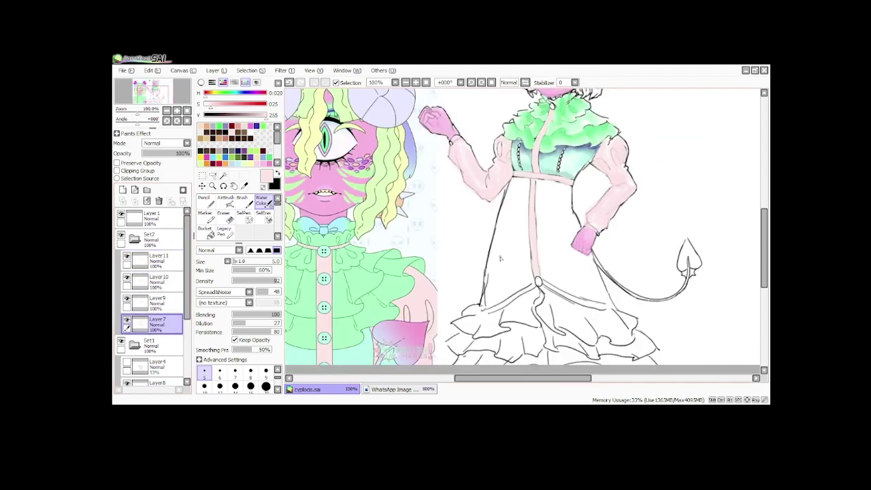
scroll(525, 264, up, 2)
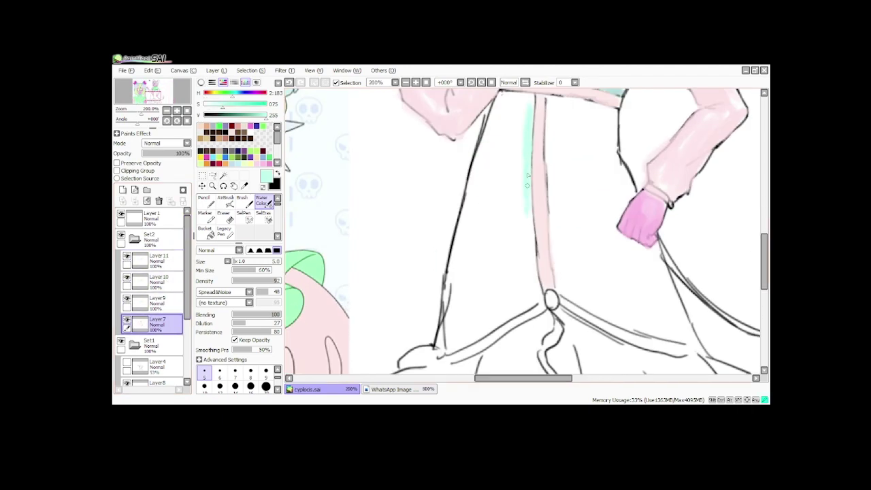
mouse_move(442, 341)
mouse_down()
mouse_move(493, 330)
mouse_move(533, 303)
mouse_up()
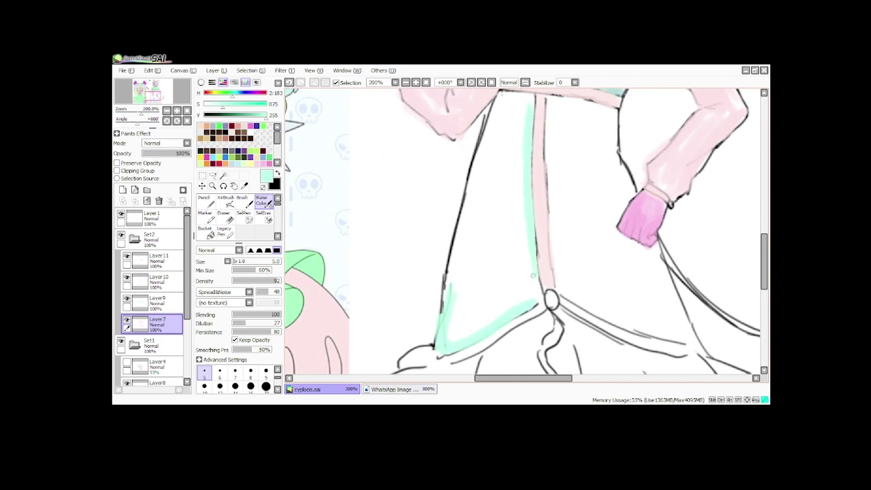
drag(549, 103, 553, 225)
key(ctrl+z)
key(ctrl+z)
key(ctrl+z)
key(ctrl+z)
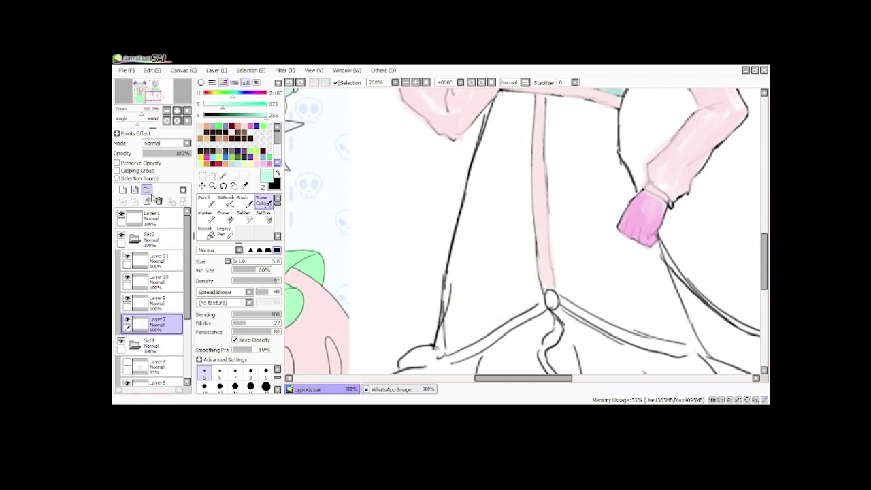
Paint light aqua along the inside edges of both skirt panels on Layer11.
click(152, 256)
drag(547, 91, 554, 266)
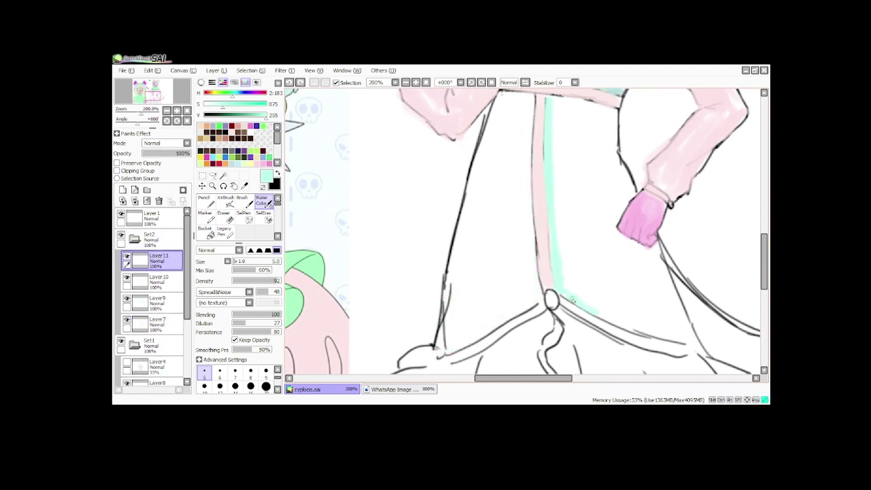
drag(690, 333, 658, 244)
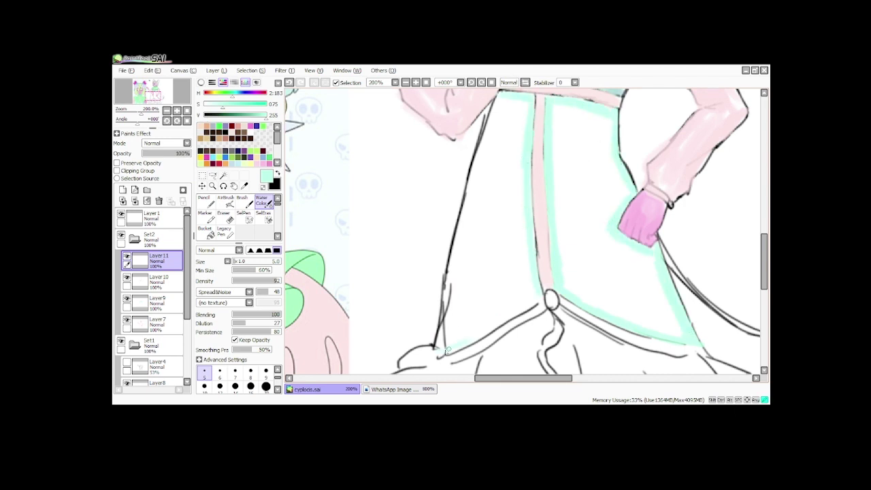
drag(447, 351, 527, 305)
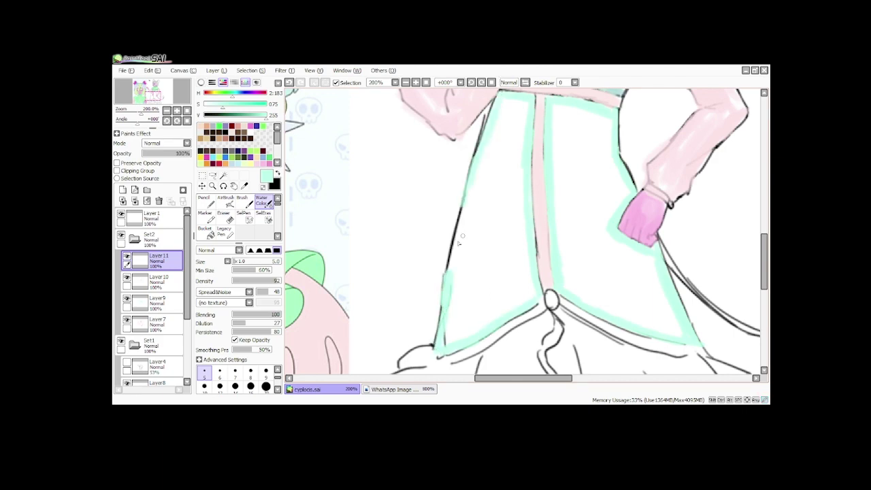
key(ctrl+z)
Fill in both skirt panels with light aqua on Layer11, using Water Color brush sizes 7 and 10.
scroll(467, 215, down, 2)
scroll(486, 249, up, 1)
click(235, 373)
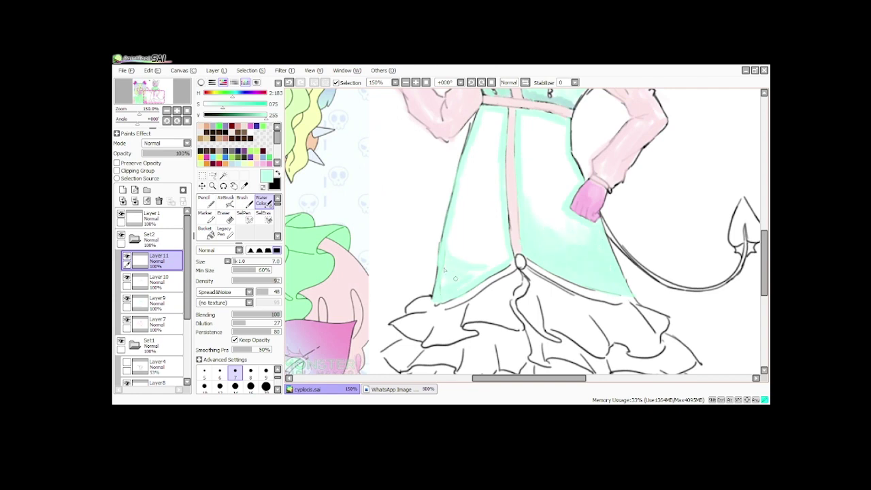
drag(481, 276, 493, 299)
click(204, 386)
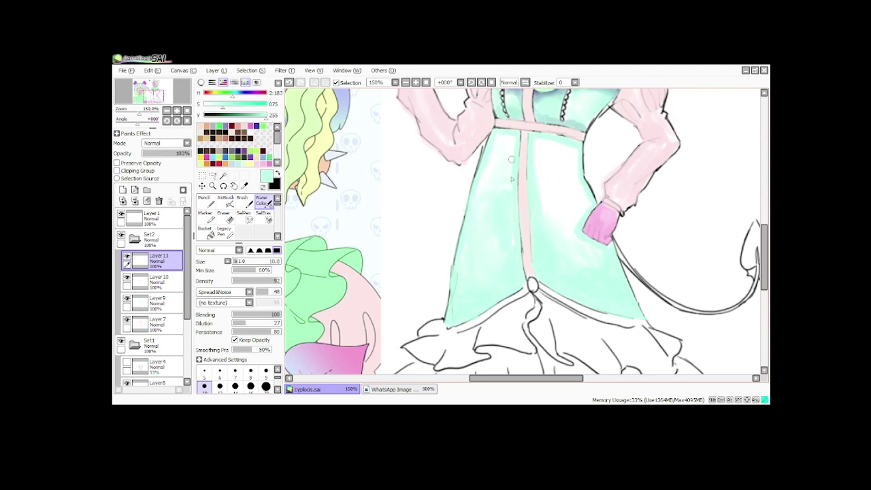
Smooth the light aqua across both skirt panels with the Water Color brush at size 20.
scroll(506, 232, down, 4)
scroll(535, 177, up, 5)
drag(540, 248, 575, 216)
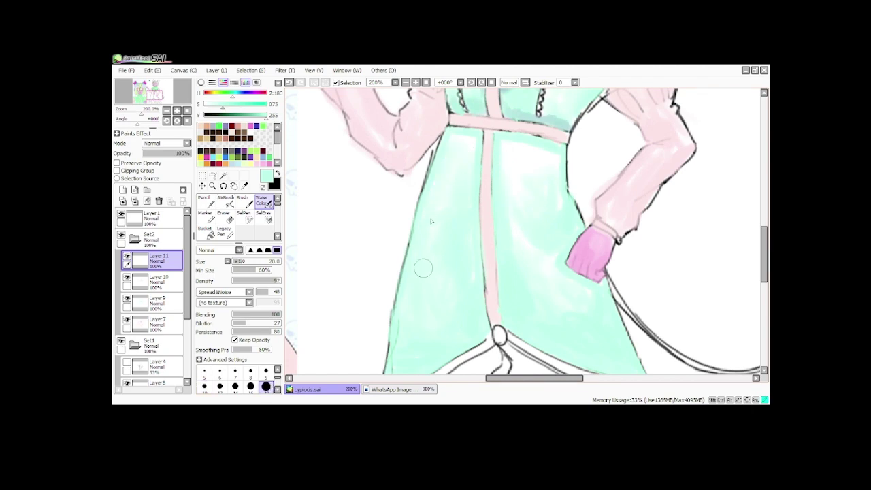
scroll(422, 269, down, 5)
scroll(468, 271, up, 5)
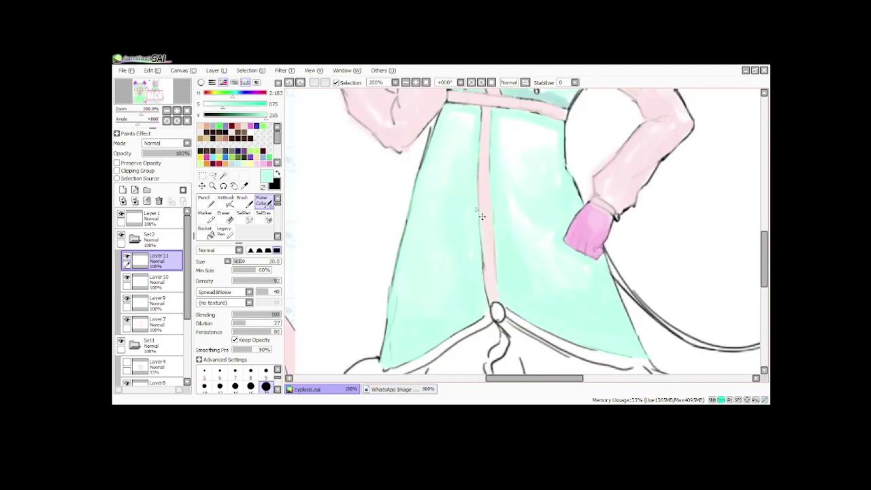
key(ctrl+z)
drag(565, 182, 522, 191)
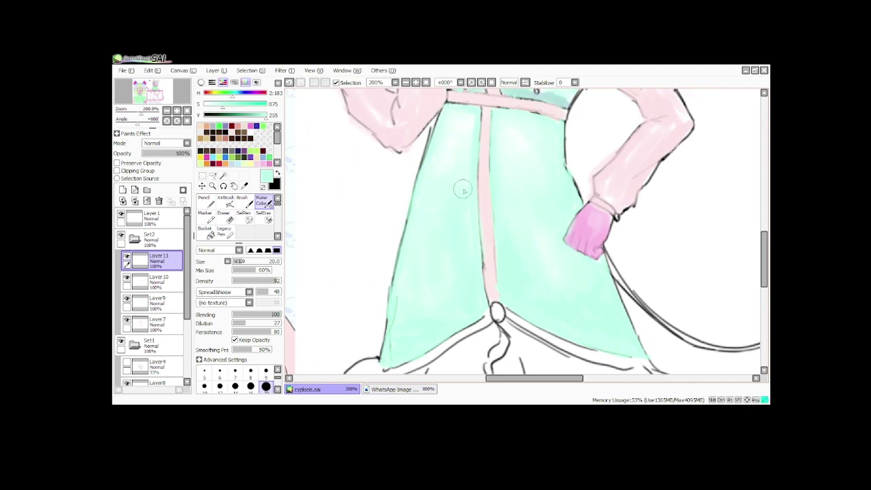
scroll(471, 161, down, 4)
scroll(466, 150, up, 1)
scroll(341, 205, down, 1)
Sample the violet-blue with hue 3:253 and paint size 7 shadow strokes under the skirt's waistband on a new layer above Layer11.
right_click(404, 92)
scroll(433, 170, up, 4)
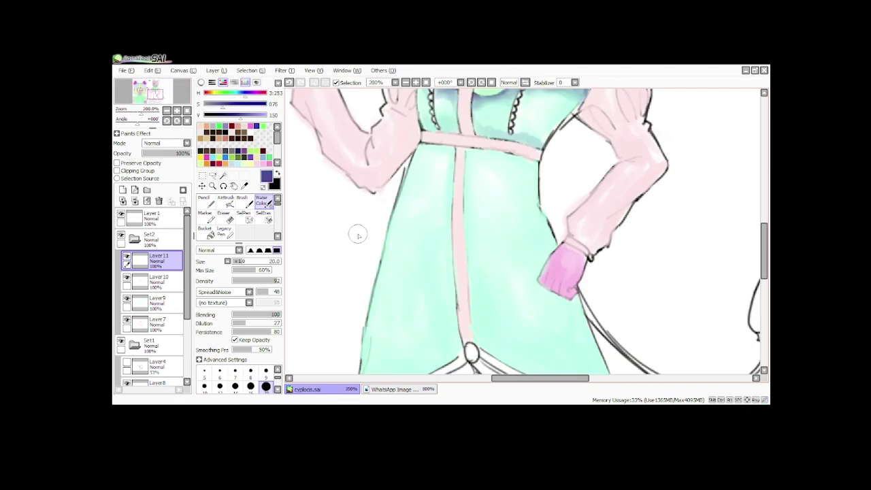
click(234, 373)
click(122, 190)
scroll(476, 148, up, 3)
drag(452, 160, 619, 270)
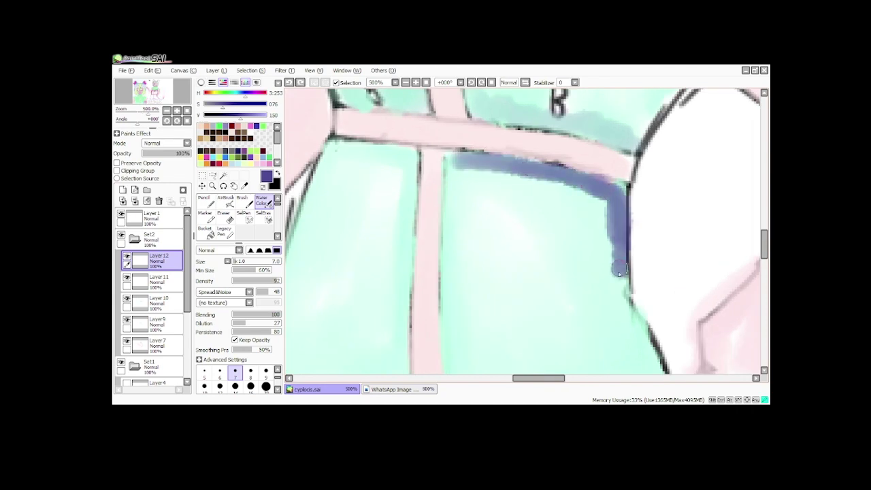
mouse_move(328, 142)
mouse_down()
mouse_move(394, 151)
mouse_move(344, 157)
mouse_up()
scroll(430, 163, up, 2)
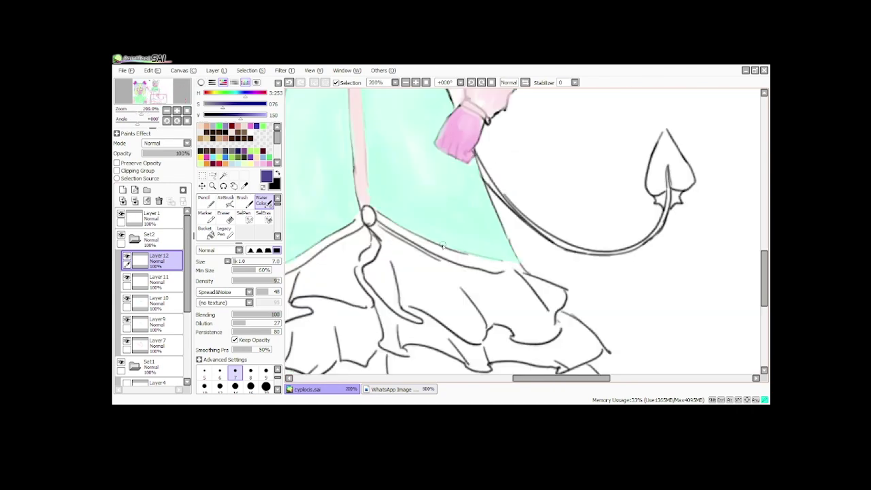
Paint violet-blue shadows along the skirt's outer edges, below the hand and at the hem corners, and merge Layer12 into Layer11.
mouse_move(471, 161)
mouse_down()
mouse_move(506, 253)
mouse_move(497, 253)
mouse_up()
scroll(502, 226, down, 2)
scroll(347, 233, up, 2)
mouse_move(418, 213)
mouse_down()
mouse_move(413, 263)
mouse_move(466, 238)
mouse_up()
drag(417, 223, 423, 151)
scroll(397, 292, down, 2)
click(135, 201)
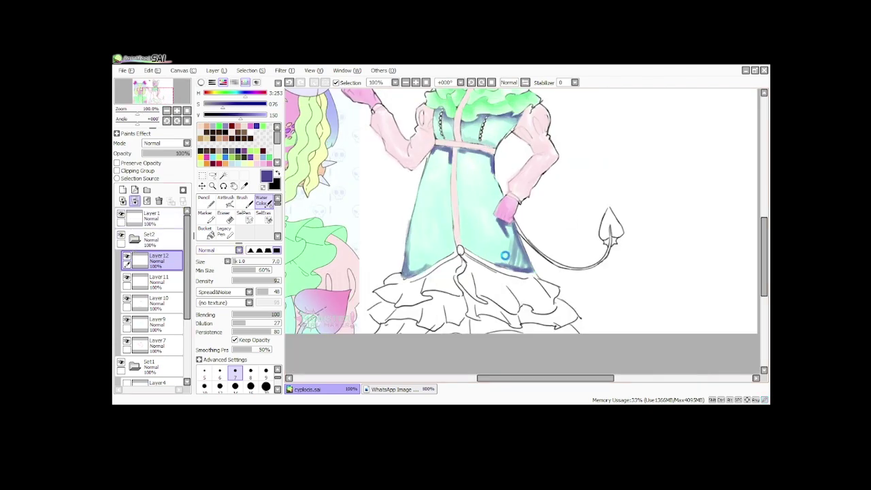
Blend the violet-blue shadows at the skirt's lower corners and below the hand into the aqua on Layer11.
scroll(506, 256, up, 3)
mouse_move(481, 283)
mouse_down()
mouse_move(551, 295)
mouse_move(520, 189)
mouse_move(451, 127)
mouse_move(481, 189)
mouse_up()
drag(503, 159, 542, 262)
scroll(439, 266, down, 2)
scroll(440, 265, up, 3)
drag(420, 253, 438, 220)
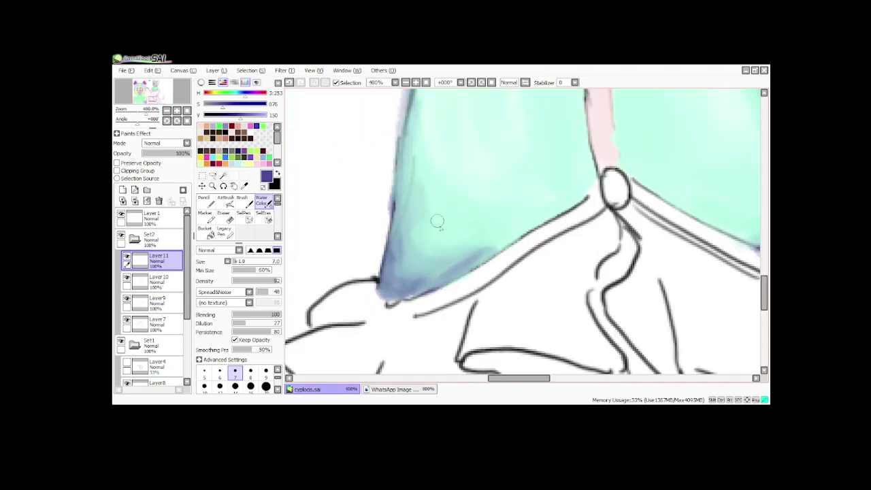
scroll(438, 219, down, 5)
scroll(569, 204, up, 4)
Paint and blend a violet-blue fold shadow down the left skirt panel beside the pink centre strip.
drag(565, 156, 569, 326)
drag(497, 136, 537, 204)
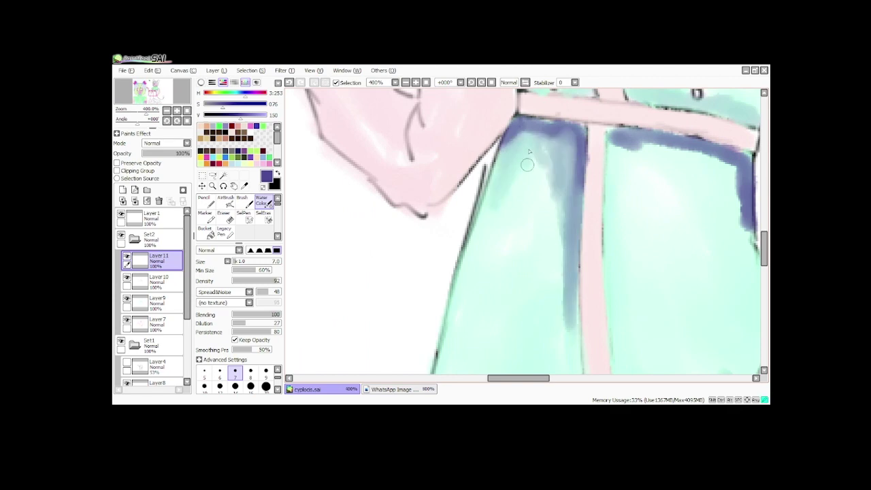
drag(538, 130, 557, 231)
drag(535, 175, 563, 351)
drag(565, 224, 569, 307)
scroll(571, 223, down, 3)
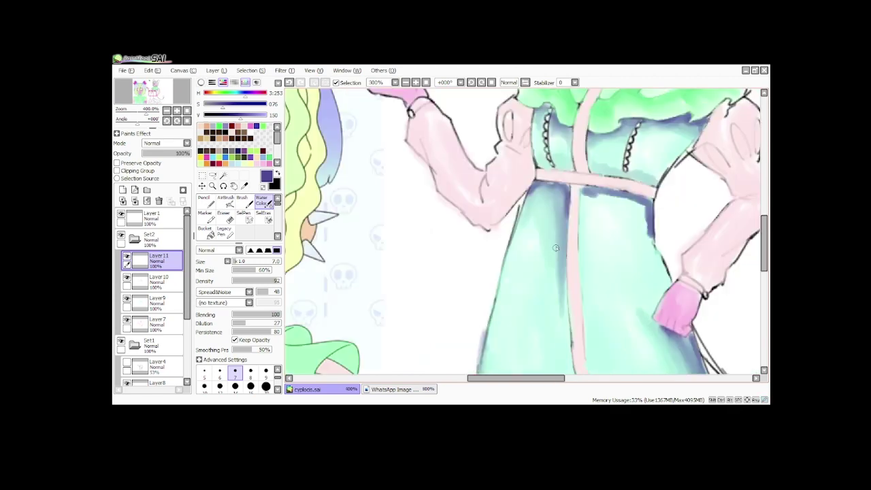
Blend the violet-blue shadow beneath the waistband and along the hip of the right skirt panel.
scroll(579, 238, up, 3)
mouse_move(507, 126)
mouse_down()
mouse_move(565, 120)
mouse_move(587, 161)
mouse_move(634, 158)
mouse_move(666, 249)
mouse_up()
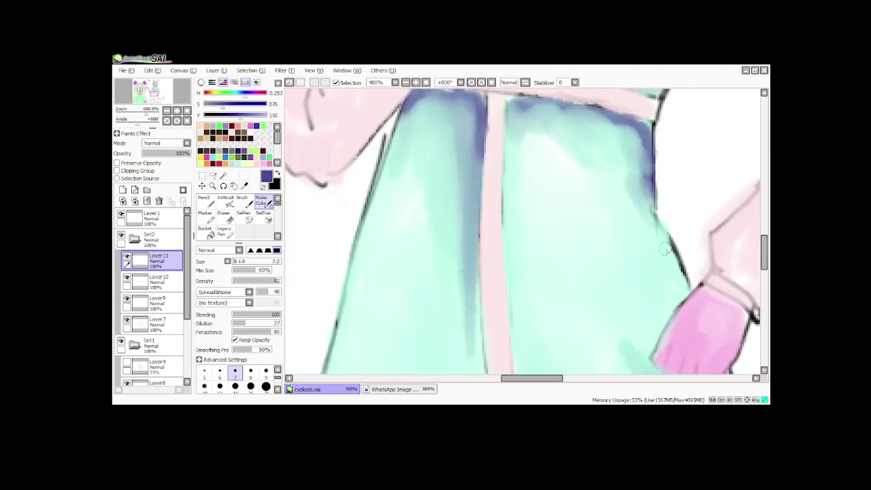
scroll(611, 188, down, 1)
scroll(611, 188, down, 2)
scroll(606, 155, up, 1)
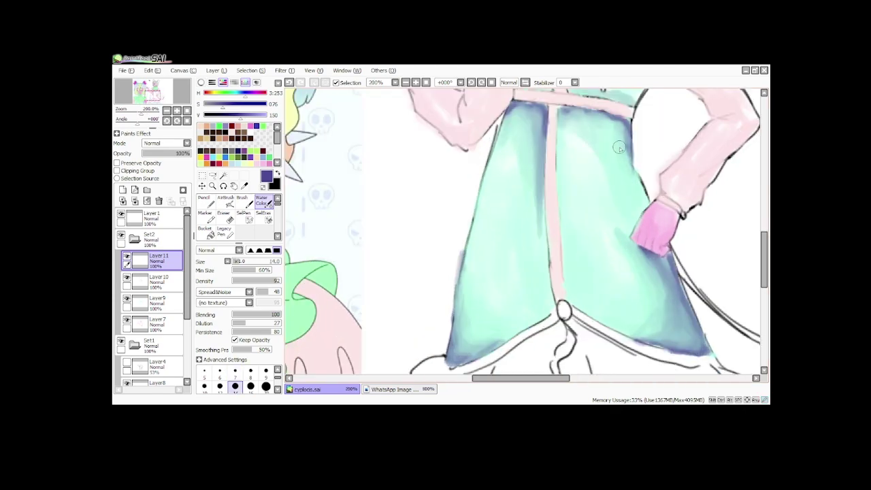
Soften the shading across both skirt panels with the Water Color brush at size 14.
mouse_move(618, 147)
mouse_down()
mouse_move(627, 169)
mouse_move(571, 110)
mouse_move(570, 174)
mouse_move(538, 235)
mouse_up()
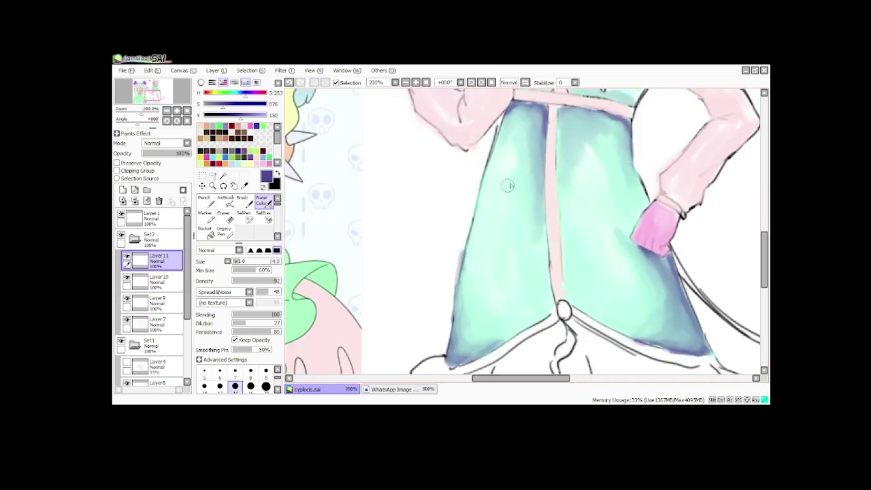
mouse_move(476, 355)
mouse_down()
mouse_move(456, 362)
mouse_move(485, 250)
mouse_move(477, 329)
mouse_move(529, 305)
mouse_up()
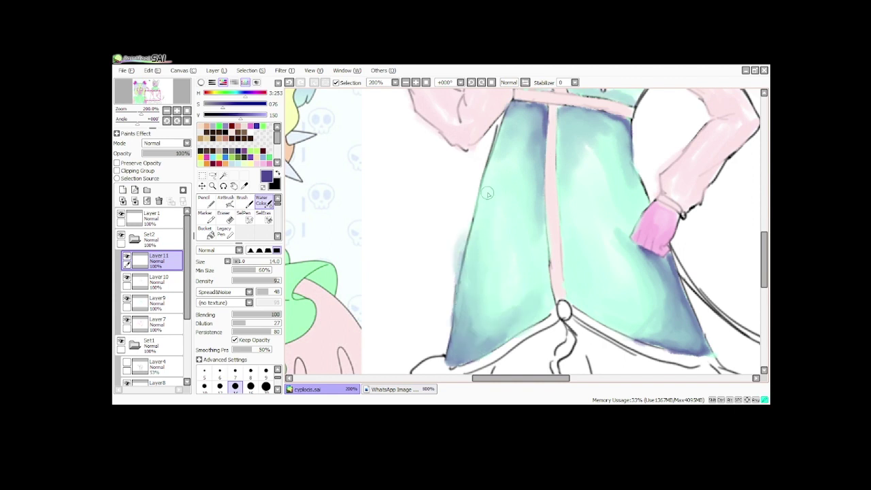
mouse_move(488, 195)
mouse_down()
mouse_move(674, 335)
mouse_move(581, 300)
mouse_move(654, 306)
mouse_move(657, 283)
mouse_move(614, 230)
mouse_up()
scroll(649, 313, down, 5)
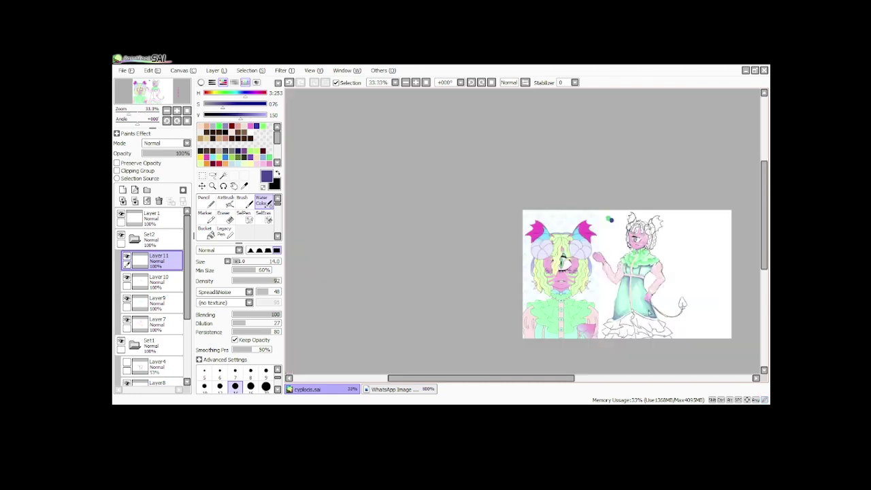
Set the Water Color brush size to 7 and add a new layer above Layer11.
scroll(651, 312, up, 3)
scroll(593, 299, down, 2)
scroll(593, 300, up, 2)
click(236, 372)
key(ctrl+shift+n)
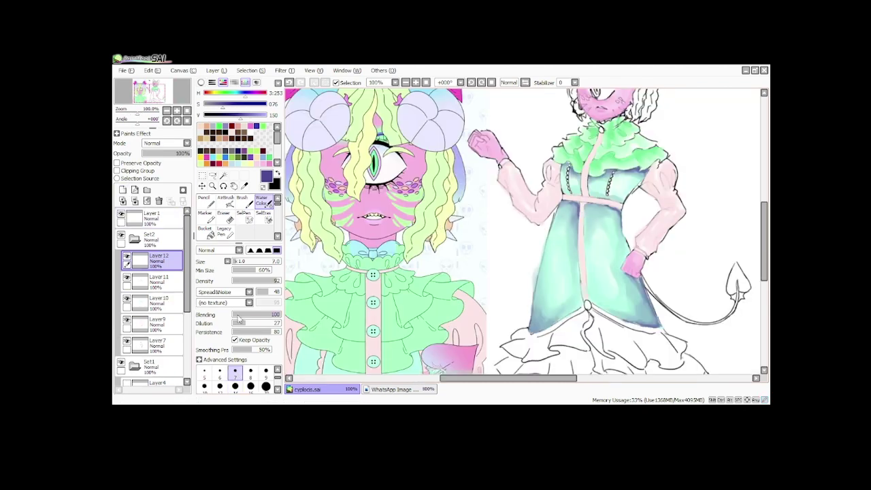
Soften the violet-blue shading near the left skirt panel's hem with the Water Color brush at size 14 and merge it into Layer11.
scroll(596, 308, up, 1)
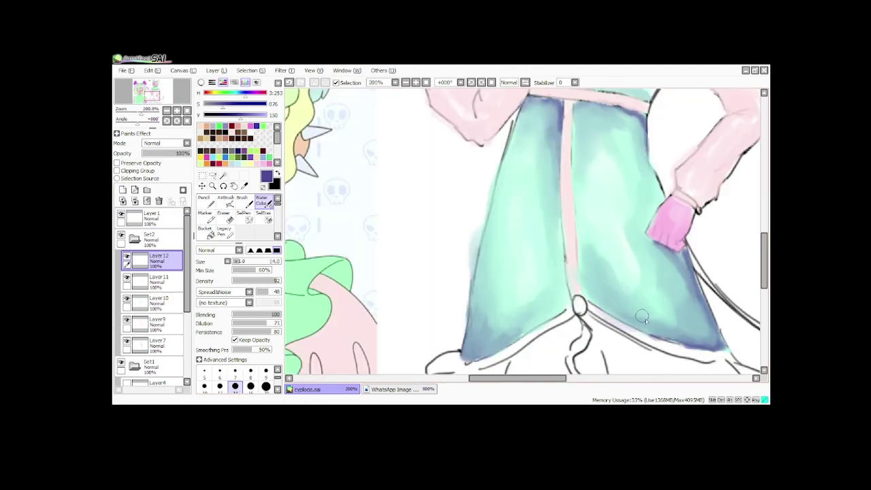
drag(536, 294, 488, 353)
scroll(575, 269, down, 5)
scroll(593, 274, up, 2)
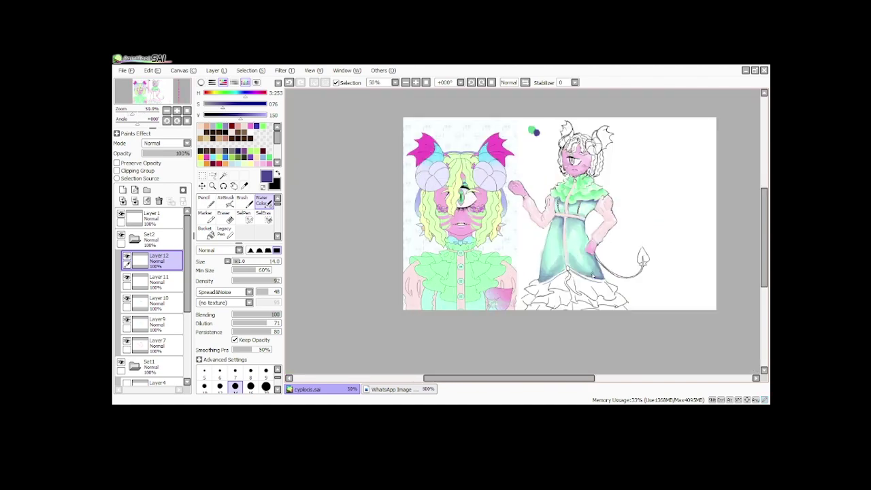
click(135, 200)
Add a layer above Layer11 and deepen the shadow on the left skirt panel with the Water Color brush at size 10.
scroll(577, 228, down, 1)
scroll(578, 228, up, 4)
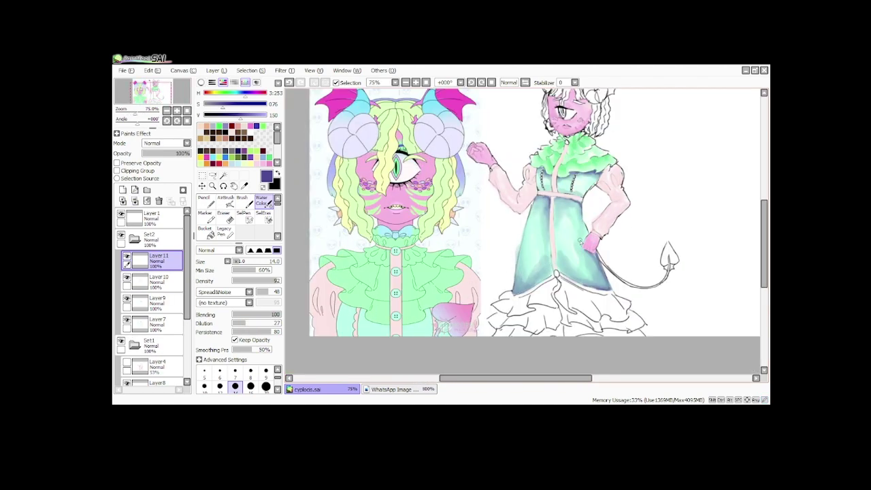
click(123, 190)
click(206, 389)
drag(454, 151, 410, 366)
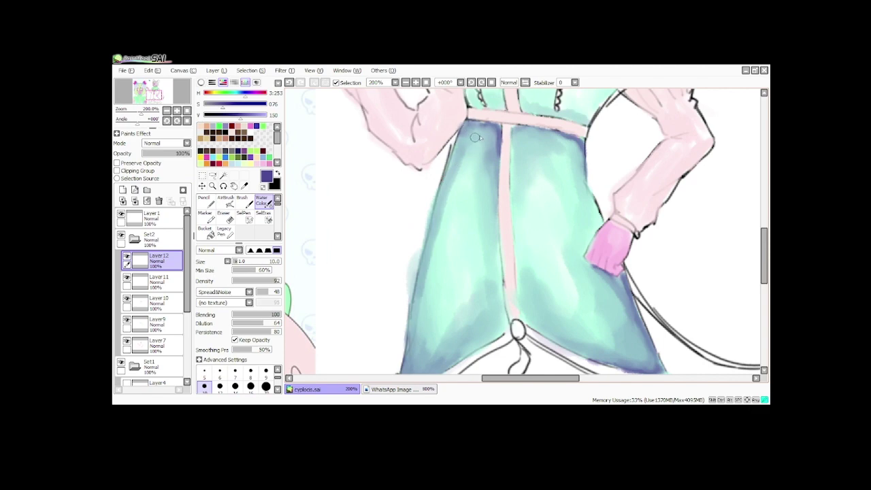
scroll(585, 185, down, 5)
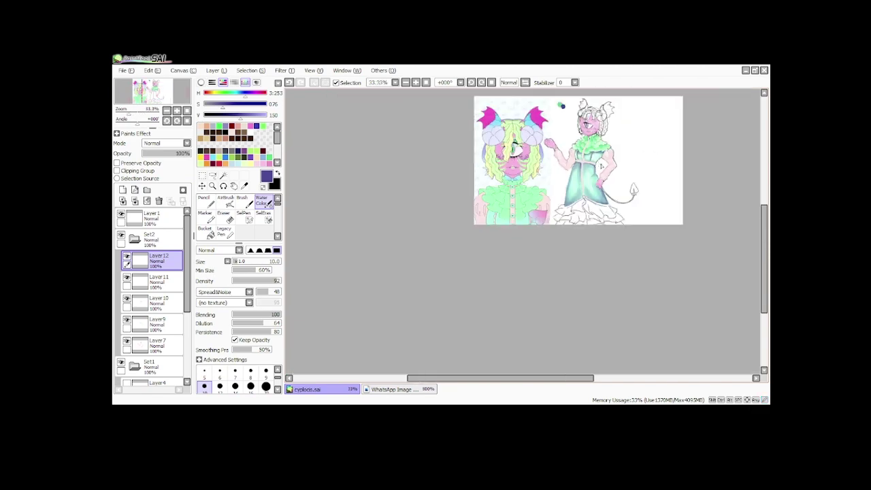
Clean up the skirt shading with the Eraser, return to the Water Color brush and merge the layer into Layer11.
scroll(585, 184, up, 6)
key(e)
mouse_move(532, 193)
mouse_down()
mouse_move(527, 226)
mouse_move(537, 228)
mouse_up()
click(266, 208)
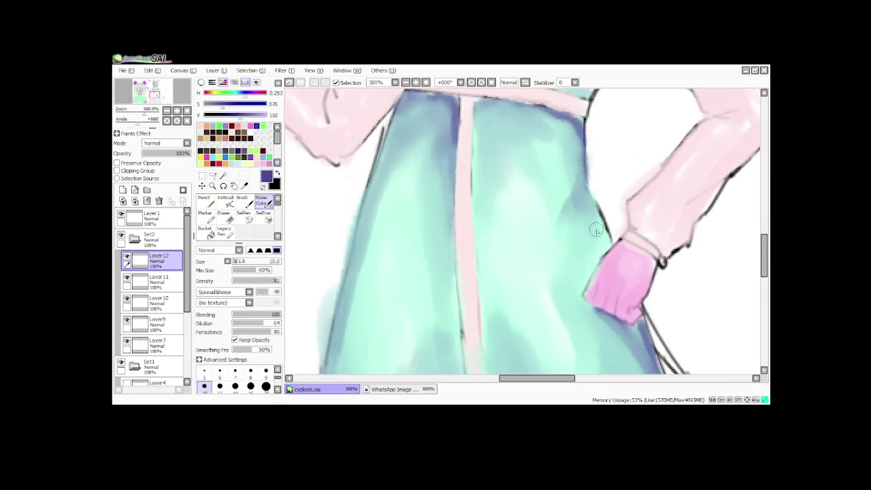
scroll(596, 225, down, 6)
scroll(592, 225, up, 3)
click(135, 201)
scroll(570, 191, down, 2)
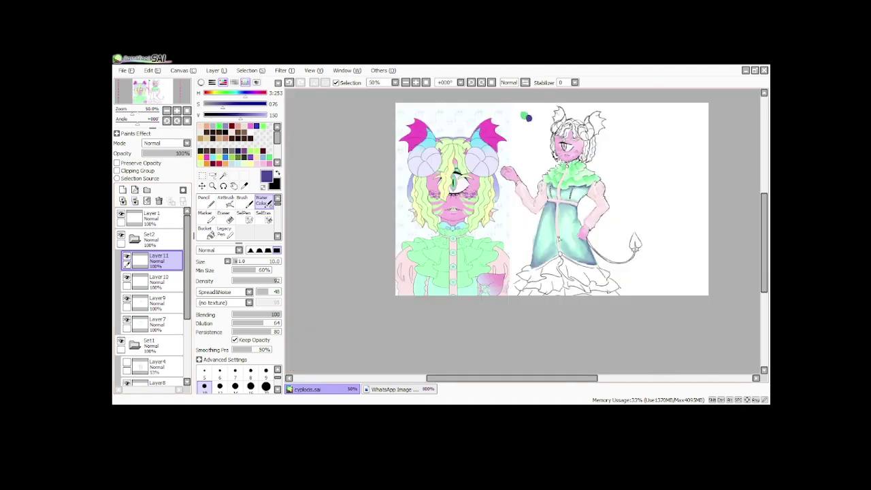
Sample the reference ruffle's light green, add a new layer and fill the left half of the skirt's top ruffle.
scroll(563, 238, up, 2)
right_click(365, 275)
scroll(569, 347, up, 3)
click(123, 190)
scroll(443, 140, up, 1)
drag(346, 251, 363, 238)
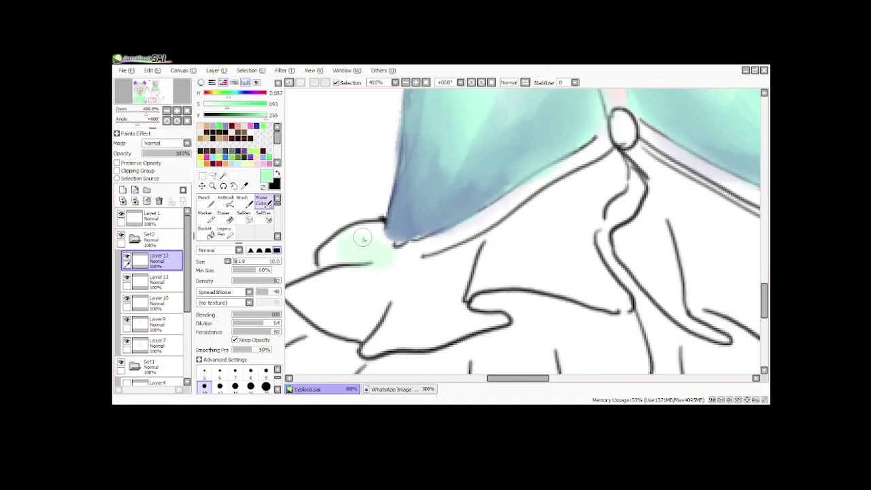
drag(248, 326, 245, 325)
mouse_move(361, 250)
mouse_down()
mouse_move(333, 294)
mouse_move(336, 326)
mouse_move(331, 288)
mouse_move(344, 288)
mouse_move(361, 334)
mouse_move(461, 318)
mouse_move(387, 271)
mouse_move(458, 286)
mouse_move(445, 247)
mouse_move(396, 250)
mouse_move(496, 250)
mouse_move(596, 194)
mouse_move(494, 226)
mouse_move(508, 271)
mouse_move(501, 266)
mouse_move(584, 285)
mouse_move(557, 211)
mouse_move(610, 184)
mouse_up()
scroll(610, 183, down, 3)
scroll(710, 213, up, 2)
Fill the right half of the skirt's top ruffle with the light green, up to its outer folds.
mouse_move(532, 140)
mouse_down()
mouse_move(696, 208)
mouse_move(750, 206)
mouse_up()
mouse_move(542, 153)
mouse_down()
mouse_move(694, 208)
mouse_move(710, 206)
mouse_move(557, 211)
mouse_move(563, 241)
mouse_move(541, 225)
mouse_move(604, 276)
mouse_move(566, 213)
mouse_move(644, 233)
mouse_move(563, 167)
mouse_move(660, 287)
mouse_move(658, 221)
mouse_up()
scroll(658, 221, up, 1)
mouse_move(732, 225)
mouse_down()
mouse_move(674, 286)
mouse_move(628, 268)
mouse_move(571, 207)
mouse_move(706, 249)
mouse_move(719, 223)
mouse_up()
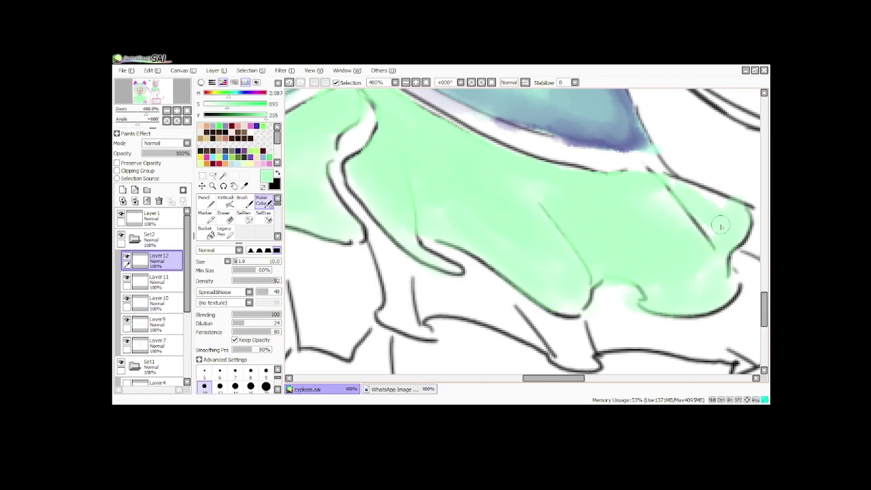
scroll(710, 207, down, 3)
scroll(711, 208, up, 2)
drag(661, 198, 697, 224)
scroll(699, 249, down, 4)
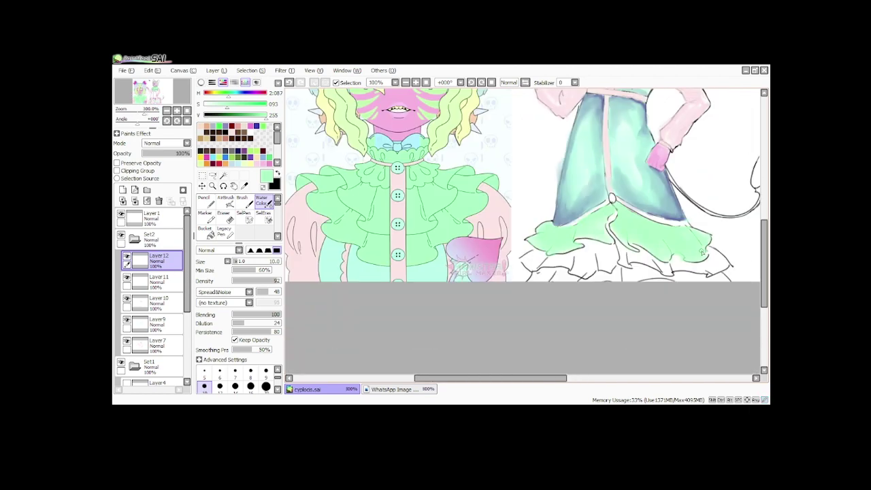
Fill the second and third ruffle tiers below the skirt with the same light green.
scroll(605, 238, up, 3)
mouse_move(626, 182)
mouse_down()
mouse_move(634, 251)
mouse_move(590, 253)
mouse_move(583, 243)
mouse_move(552, 266)
mouse_move(507, 274)
mouse_move(453, 272)
mouse_up()
mouse_move(515, 279)
mouse_down()
mouse_move(547, 289)
mouse_move(554, 274)
mouse_move(585, 286)
mouse_move(649, 261)
mouse_move(675, 262)
mouse_move(714, 275)
mouse_up()
scroll(721, 286, down, 2)
scroll(613, 248, up, 2)
drag(441, 233, 400, 243)
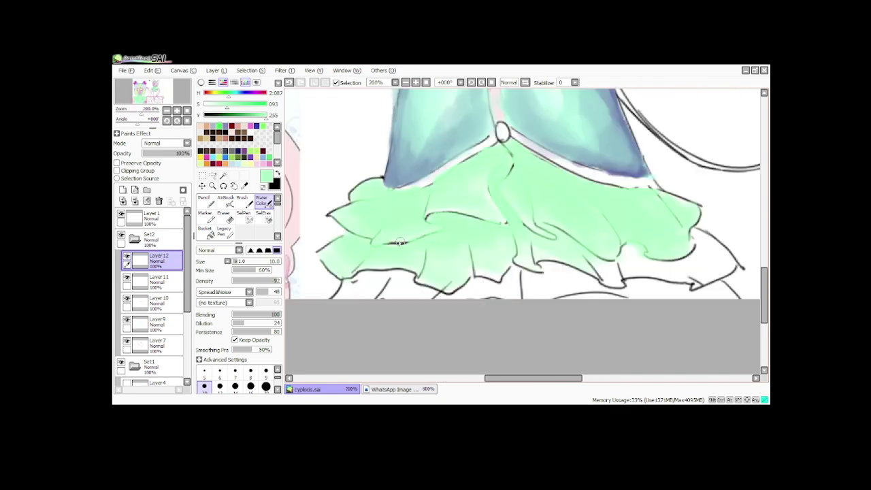
drag(596, 259, 692, 263)
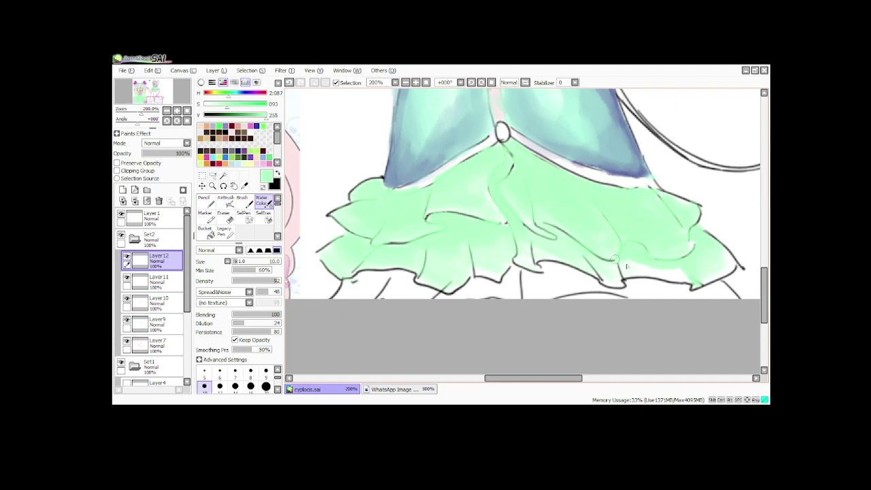
mouse_move(346, 286)
mouse_down()
mouse_move(456, 288)
mouse_move(547, 278)
mouse_move(558, 263)
mouse_move(545, 273)
mouse_move(597, 287)
mouse_move(712, 290)
mouse_move(519, 300)
mouse_up()
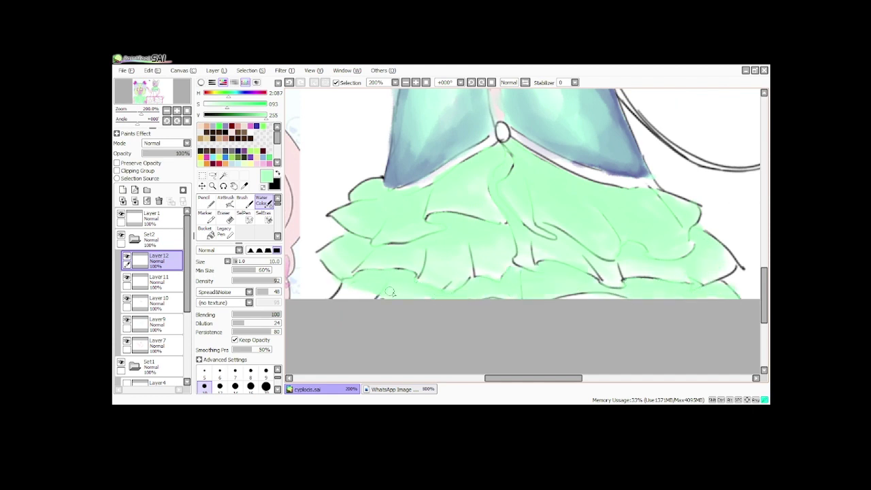
Sample a darker green from the reference, add a layer and paint fold shadows on the left side of the skirt ruffles.
scroll(489, 232, down, 6)
scroll(521, 102, up, 1)
right_click(432, 132)
scroll(472, 309, up, 3)
click(123, 190)
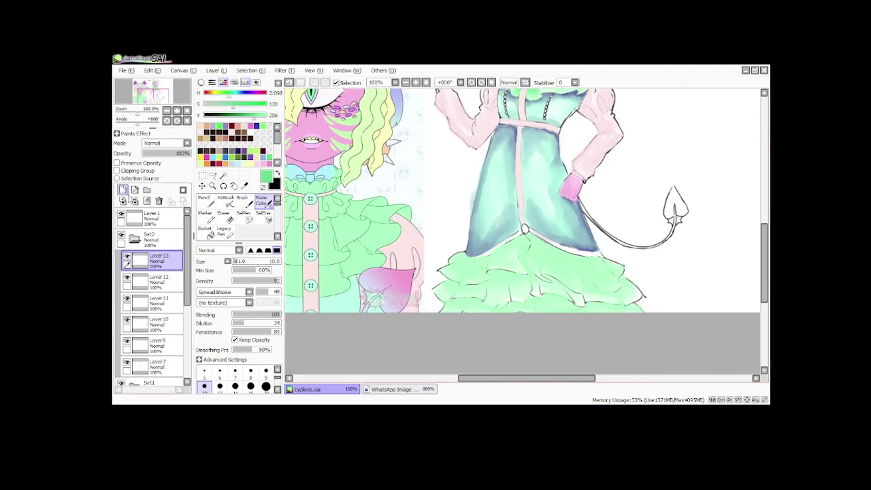
scroll(526, 298, up, 2)
mouse_move(530, 186)
mouse_down()
mouse_move(510, 216)
mouse_move(541, 269)
mouse_up()
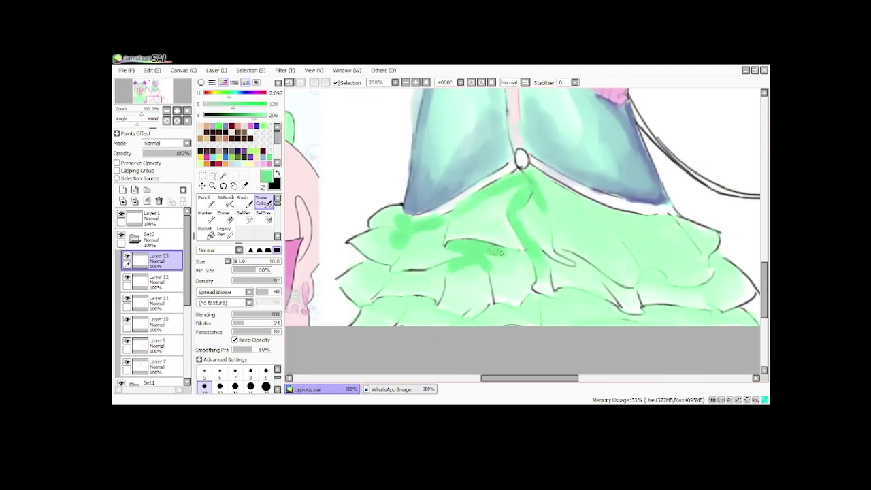
mouse_move(417, 269)
mouse_down()
mouse_move(405, 310)
mouse_move(517, 315)
mouse_move(545, 298)
mouse_up()
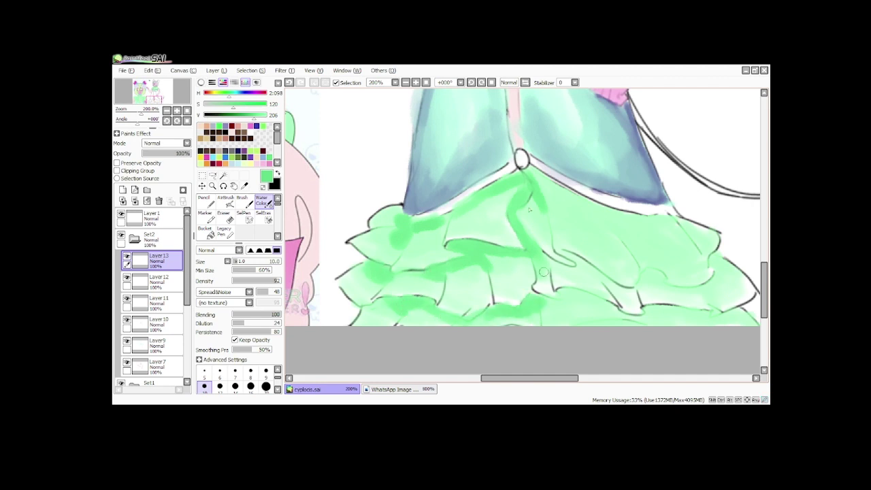
Paint darker green shadows on the right side of the ruffles, merge them into the base green layer and blend the left folds.
mouse_move(603, 306)
mouse_down()
mouse_move(628, 321)
mouse_move(688, 314)
mouse_up()
mouse_move(723, 273)
mouse_down()
mouse_move(639, 283)
mouse_move(575, 261)
mouse_up()
mouse_move(549, 209)
mouse_down()
mouse_move(569, 203)
mouse_move(541, 198)
mouse_move(557, 192)
mouse_move(670, 231)
mouse_up()
drag(619, 217, 697, 238)
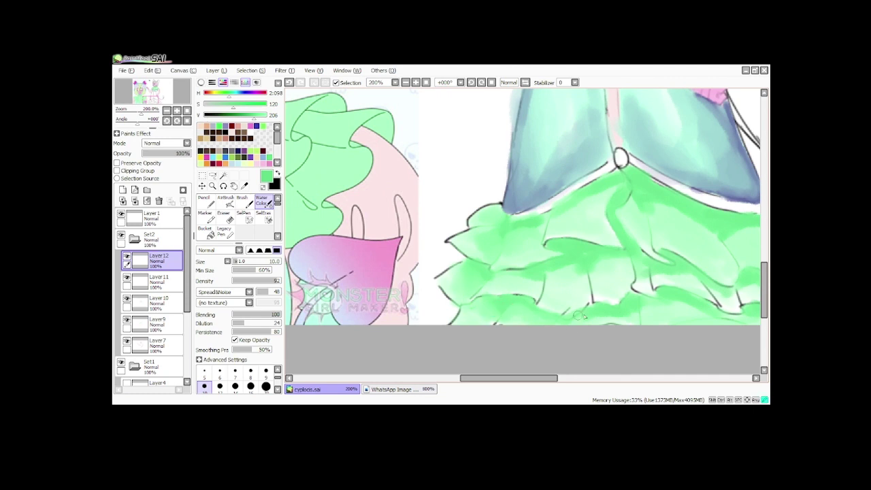
drag(547, 287, 578, 270)
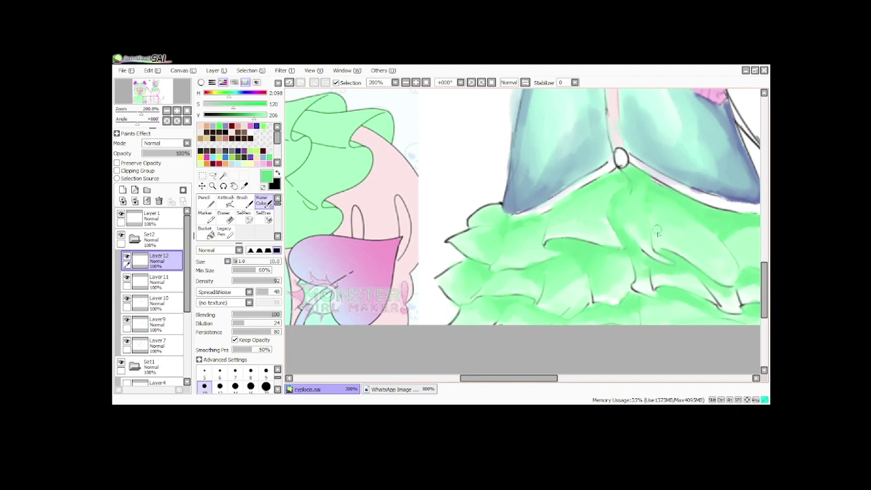
key(alt+Tab)
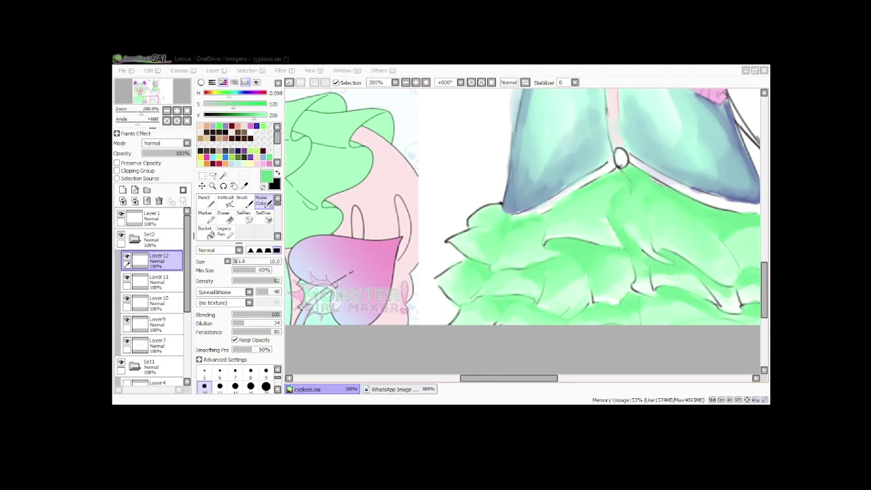
key(alt+Tab)
Blend the darker green shadows along the lower tiers and right-hand folds of the skirt ruffles.
scroll(468, 237, down, 2)
scroll(611, 246, up, 3)
drag(410, 316, 377, 310)
drag(433, 300, 462, 291)
mouse_move(556, 317)
mouse_down()
mouse_move(587, 326)
mouse_move(683, 313)
mouse_up()
drag(697, 313, 716, 276)
drag(571, 183, 638, 209)
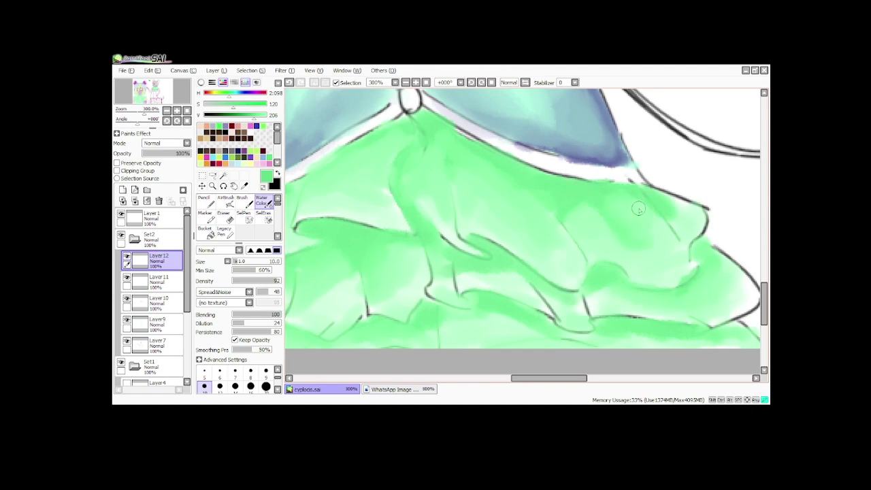
scroll(668, 230, down, 1)
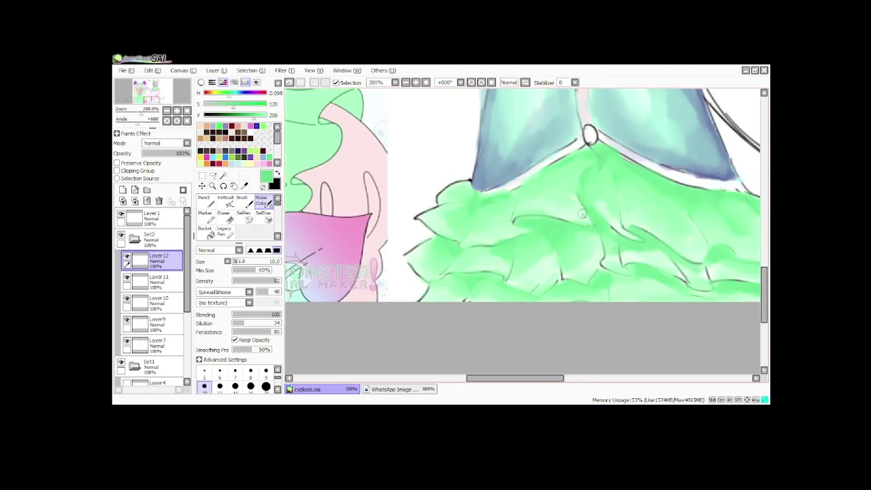
scroll(624, 258, down, 4)
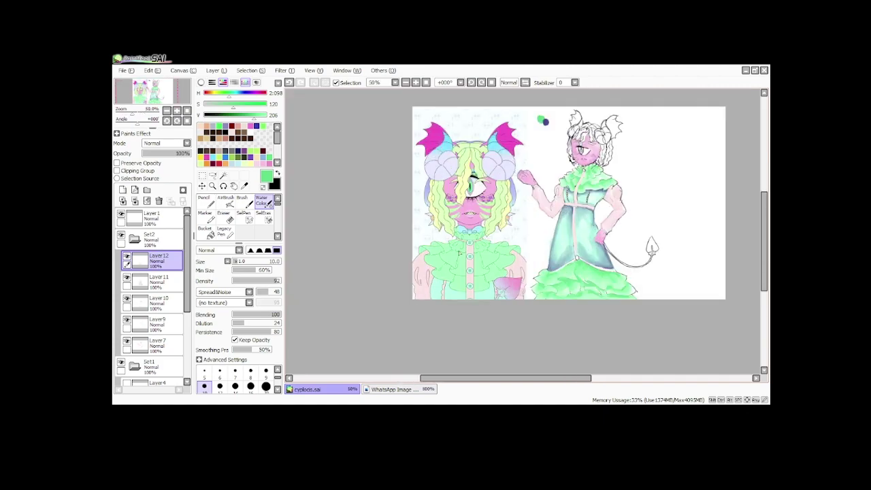
Sample the reference button's pale aqua, add a new layer and paint the buttons at the skirt's centre point and the collar.
scroll(463, 250, up, 3)
right_click(482, 268)
scroll(482, 268, down, 3)
scroll(599, 258, up, 2)
click(123, 190)
scroll(562, 270, up, 5)
mouse_move(543, 224)
mouse_down()
mouse_move(554, 248)
mouse_move(549, 235)
mouse_up()
scroll(552, 235, down, 8)
scroll(568, 131, up, 6)
drag(566, 154, 569, 156)
scroll(569, 156, down, 4)
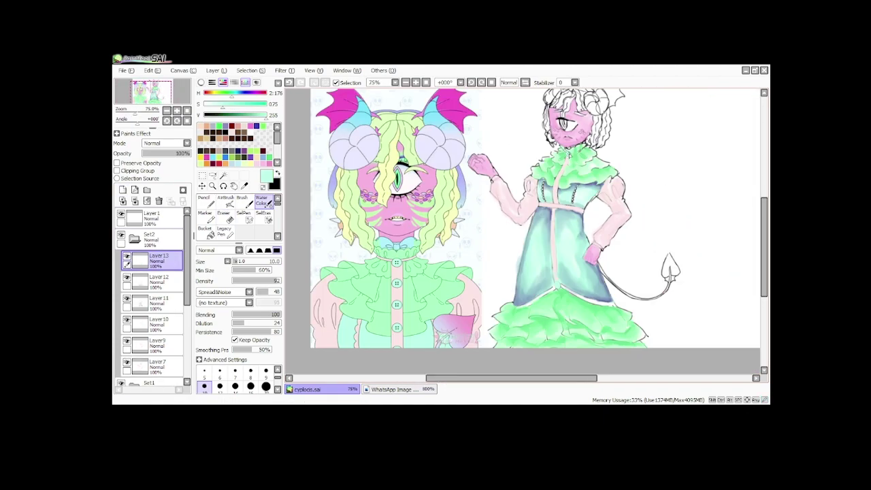
Sample black and dot the thread holes on the aqua buttons with the Airbrush at size 3.
scroll(381, 306, up, 6)
scroll(563, 171, up, 3)
right_click(563, 171)
click(225, 203)
scroll(469, 187, down, 9)
scroll(575, 181, up, 3)
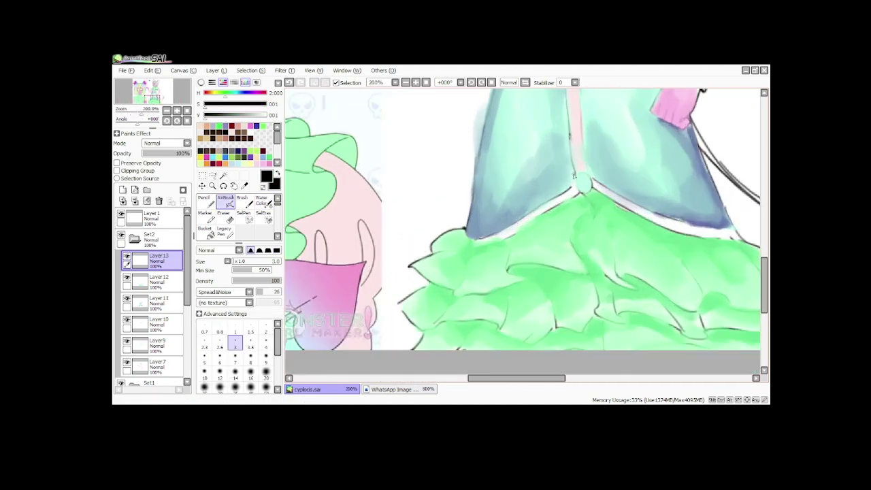
scroll(574, 176, up, 4)
click(589, 175)
scroll(594, 213, down, 9)
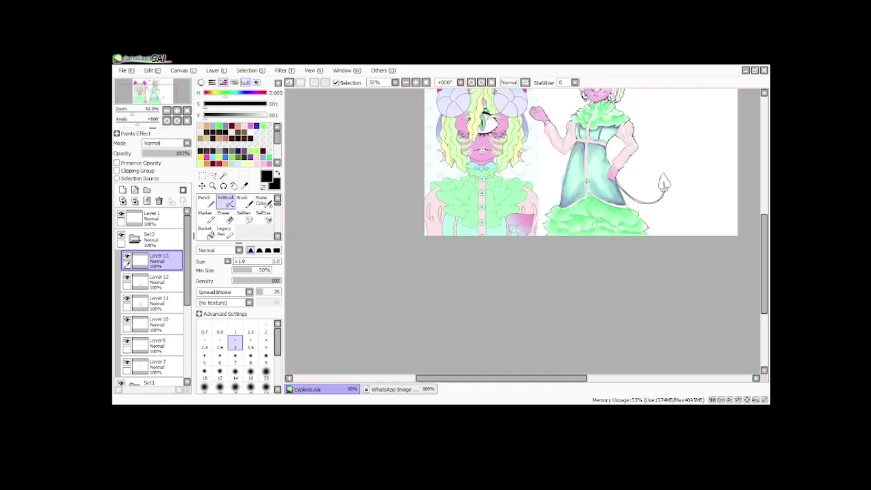
scroll(578, 162, up, 10)
click(599, 162)
click(569, 165)
click(573, 195)
click(601, 189)
scroll(602, 188, down, 8)
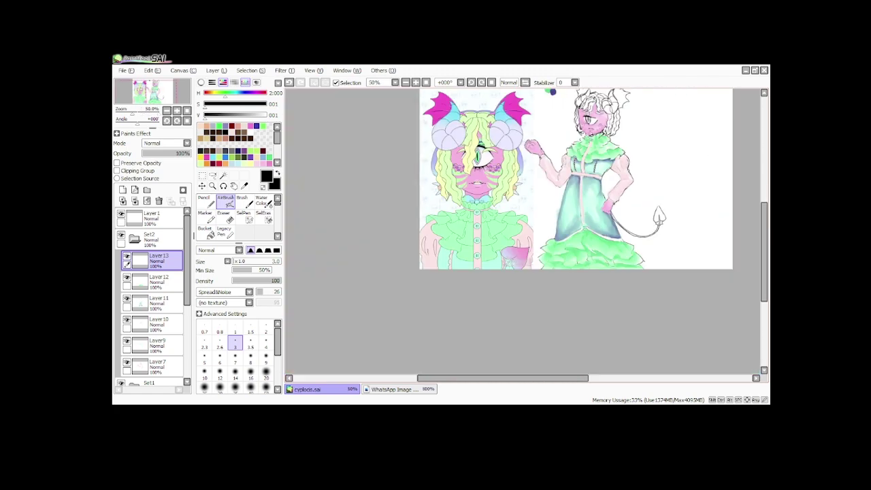
Sample the reference's pale pink and paint the trim along the skirt hem on Layer7 with the Water Color brush.
scroll(430, 236, up, 1)
right_click(430, 236)
click(264, 202)
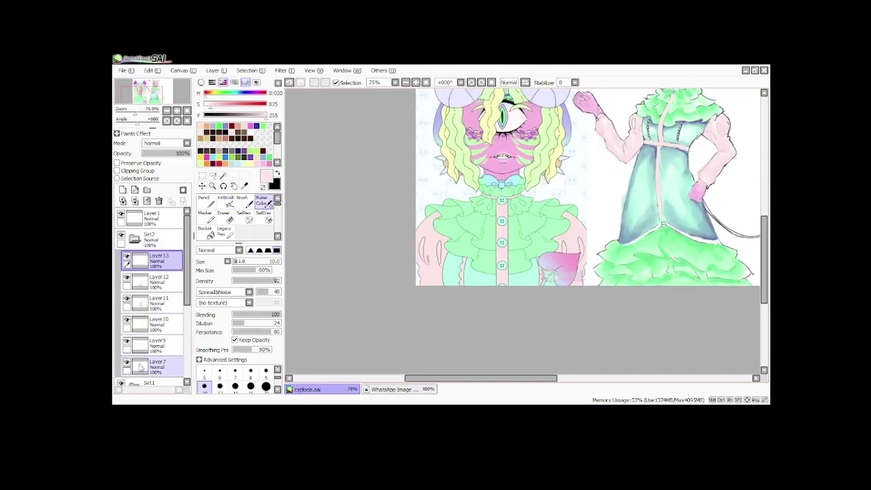
click(152, 366)
scroll(716, 238, up, 2)
scroll(716, 239, up, 2)
mouse_move(513, 184)
mouse_down()
mouse_move(612, 234)
mouse_move(736, 260)
mouse_up()
drag(383, 256, 482, 196)
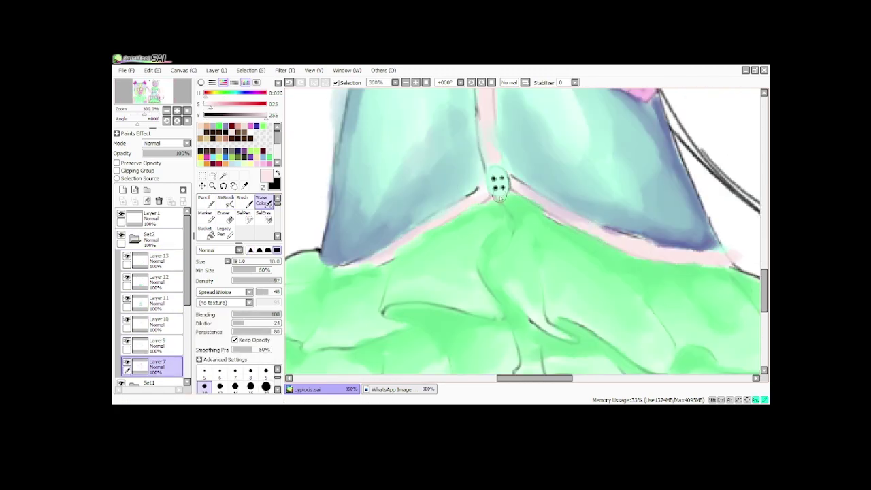
Sample a purple-pink from the reference and adjust it to saturation 100 and value 222.
scroll(431, 214, down, 5)
scroll(422, 190, up, 3)
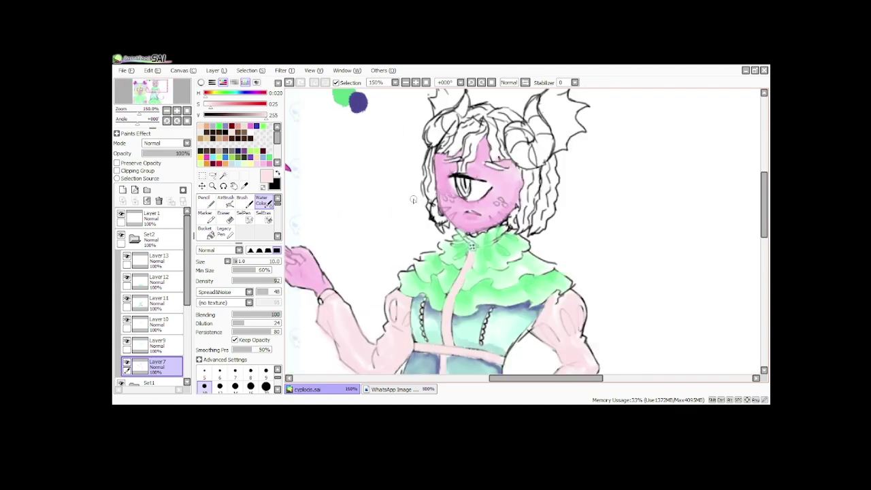
scroll(367, 189, up, 1)
scroll(399, 147, down, 3)
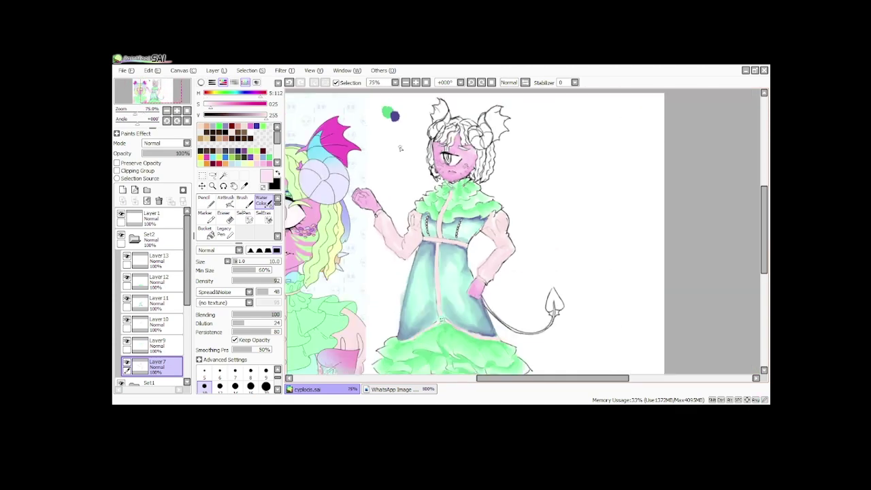
scroll(315, 216, down, 1)
right_click(312, 214)
scroll(388, 167, up, 3)
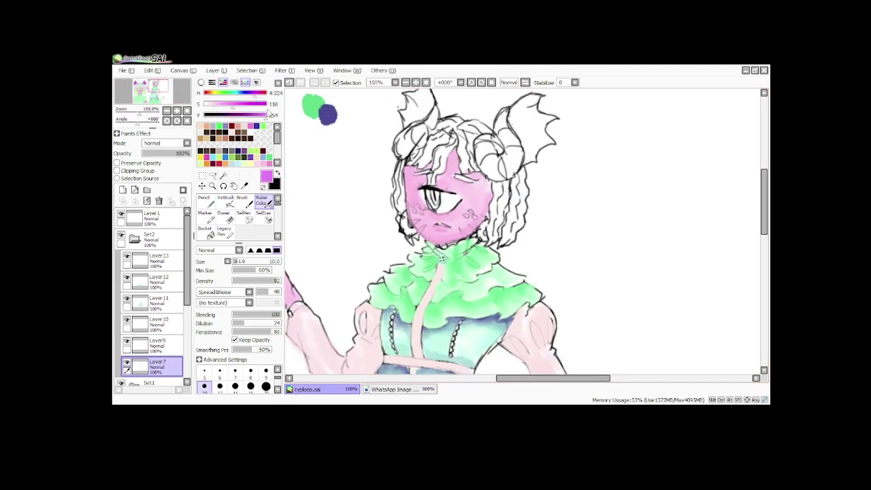
drag(230, 107, 229, 106)
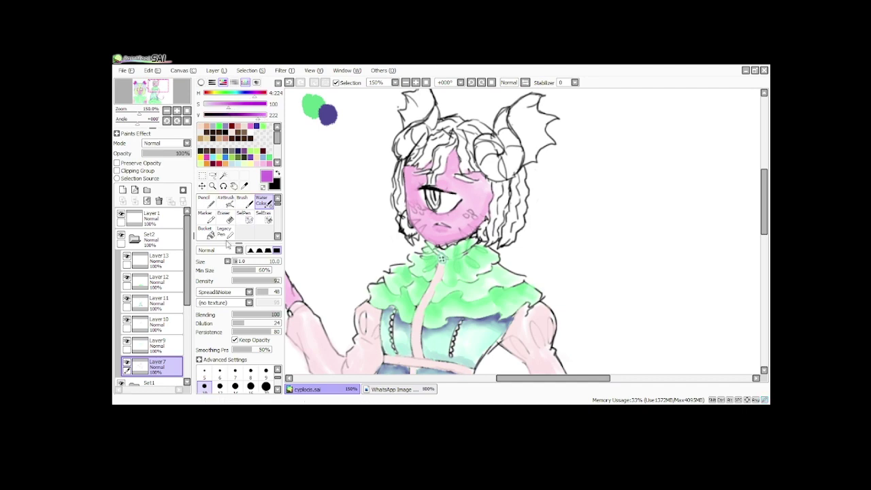
Add a layer above Layer7, paint purple shadow across the forehead with the brush at size 7, and merge it into Layer7.
click(123, 191)
scroll(416, 166, up, 3)
click(235, 373)
mouse_move(485, 199)
mouse_down()
mouse_move(509, 212)
mouse_move(527, 174)
mouse_move(449, 167)
mouse_move(401, 204)
mouse_move(465, 212)
mouse_up()
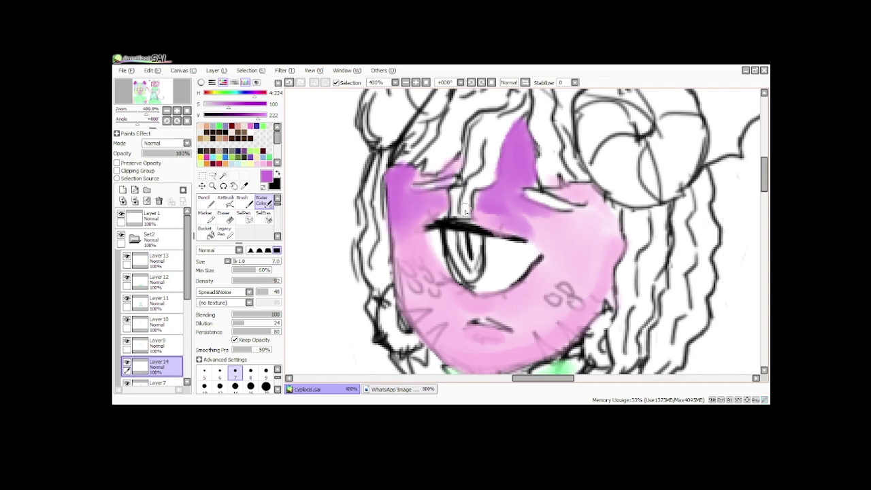
scroll(465, 212, down, 5)
scroll(741, 193, up, 3)
click(135, 202)
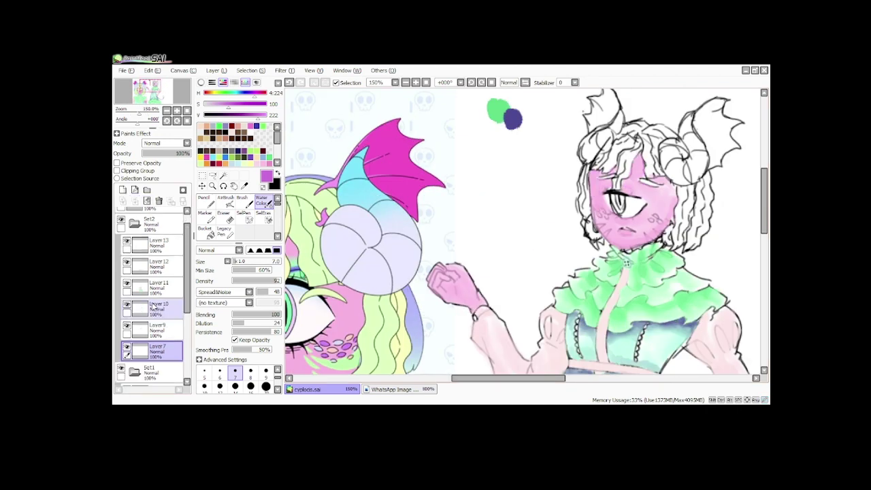
Paint purple shadow strokes along the forehead and face edges, under the eye, on the lip and along the jaw with the Airbrush at size 3.
scroll(554, 125, up, 3)
key(v)
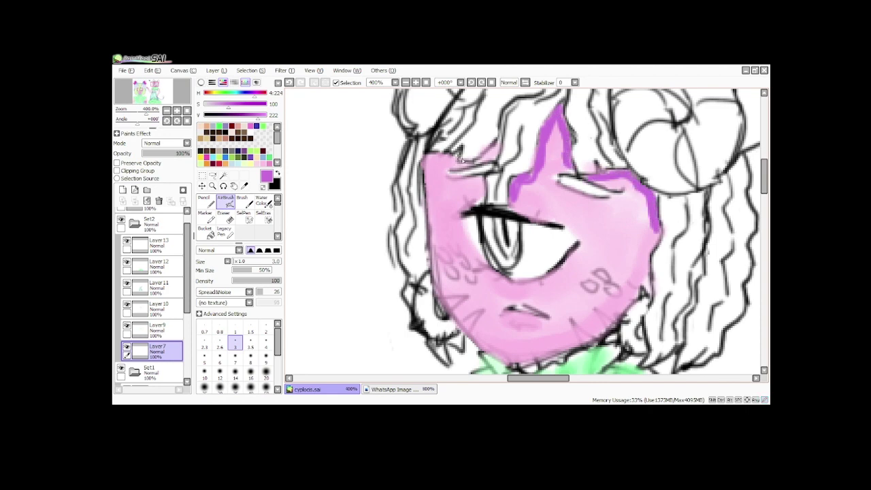
drag(458, 159, 449, 159)
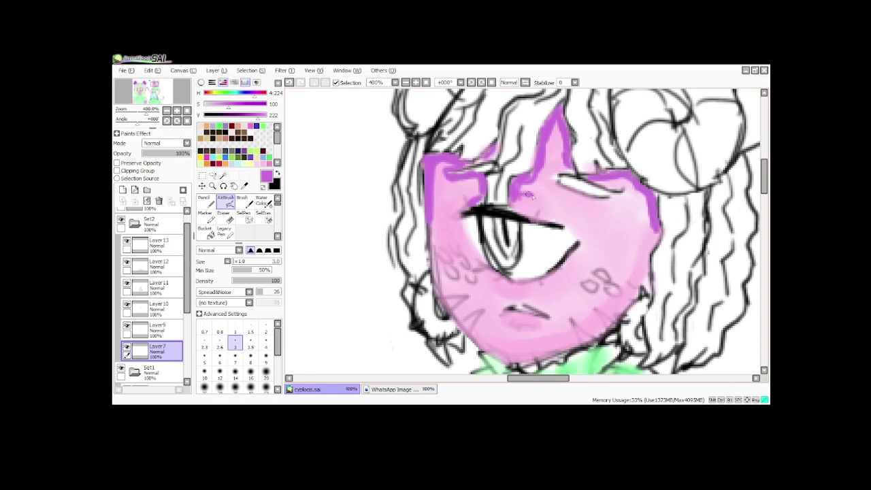
drag(510, 304, 496, 248)
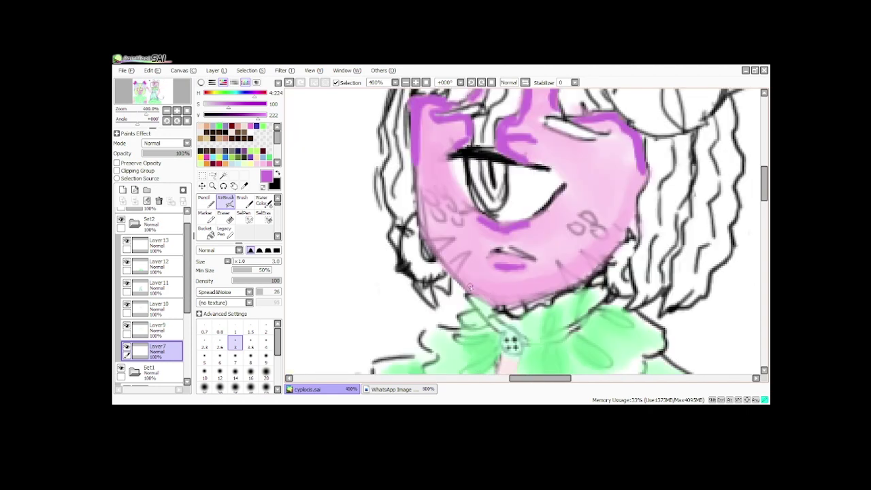
mouse_move(471, 286)
mouse_down()
mouse_move(552, 292)
mouse_move(630, 204)
mouse_move(590, 174)
mouse_up()
Blend the purple face shadows into the pink skin with the Water Color brush at size 7.
key(c)
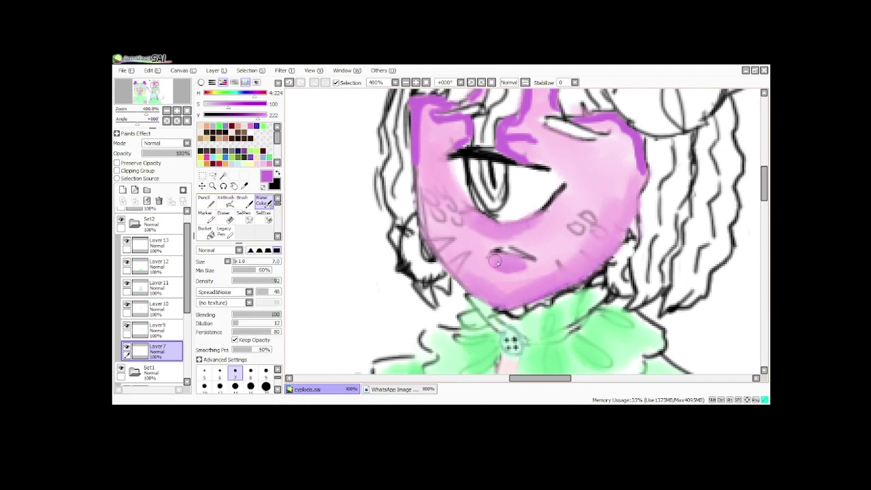
scroll(504, 258, down, 4)
scroll(521, 237, up, 3)
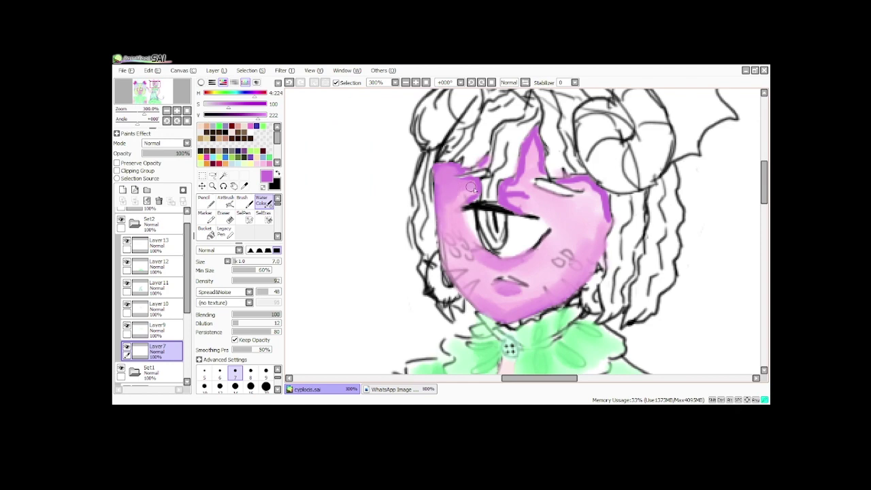
mouse_move(575, 183)
mouse_down()
mouse_move(603, 207)
mouse_move(587, 220)
mouse_up()
scroll(579, 269, down, 5)
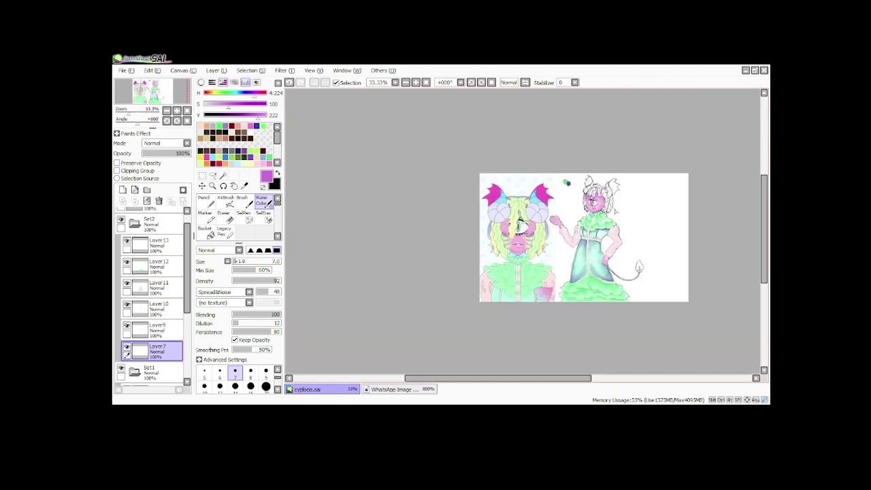
Paint purple shadow strokes on the raised fist's fingers, palm and wrist with the Airbrush at size 3.
scroll(492, 174, up, 2)
scroll(487, 232, up, 5)
click(225, 202)
scroll(464, 238, up, 1)
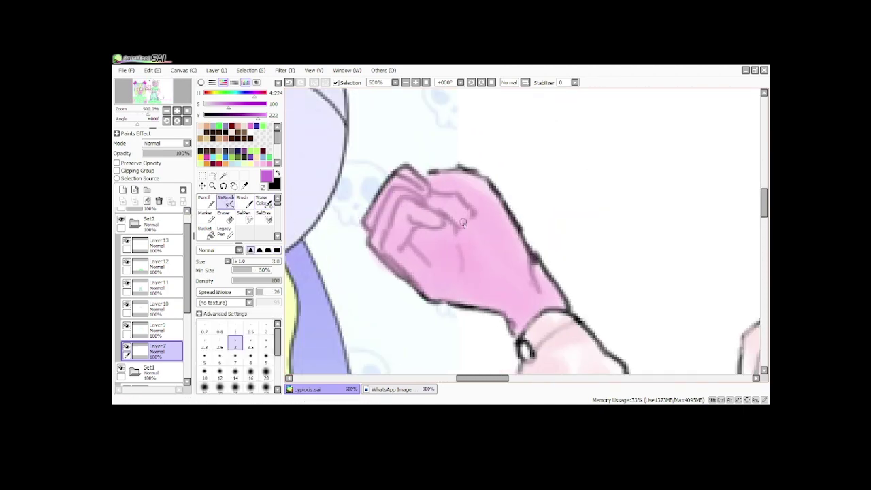
drag(473, 226, 464, 196)
drag(469, 197, 495, 258)
drag(495, 225, 489, 256)
drag(532, 269, 529, 316)
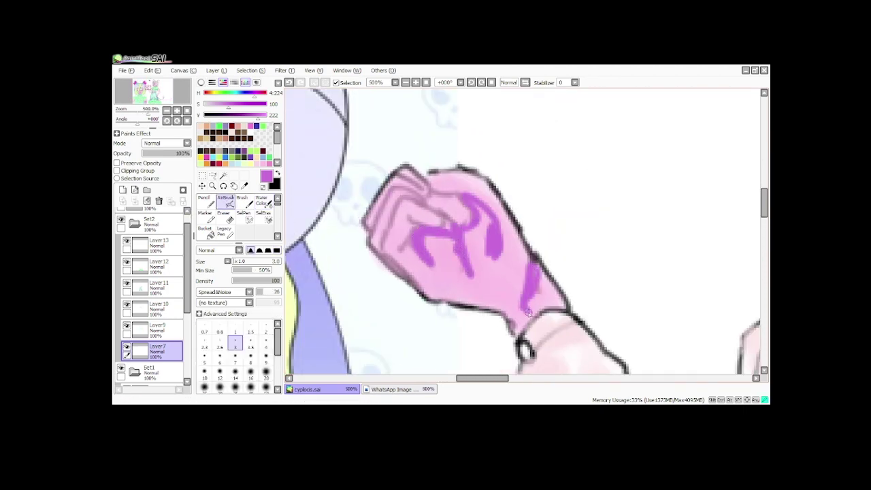
Blend the purple shadows across the raised fist and wrist with the Water Color brush.
click(263, 202)
mouse_move(532, 276)
mouse_down()
mouse_move(552, 299)
mouse_move(476, 231)
mouse_move(443, 259)
mouse_move(501, 267)
mouse_up()
mouse_move(413, 250)
mouse_down()
mouse_move(389, 238)
mouse_move(375, 264)
mouse_up()
scroll(409, 239, down, 3)
scroll(419, 236, up, 3)
drag(471, 216, 486, 265)
drag(466, 295, 492, 318)
scroll(423, 228, down, 5)
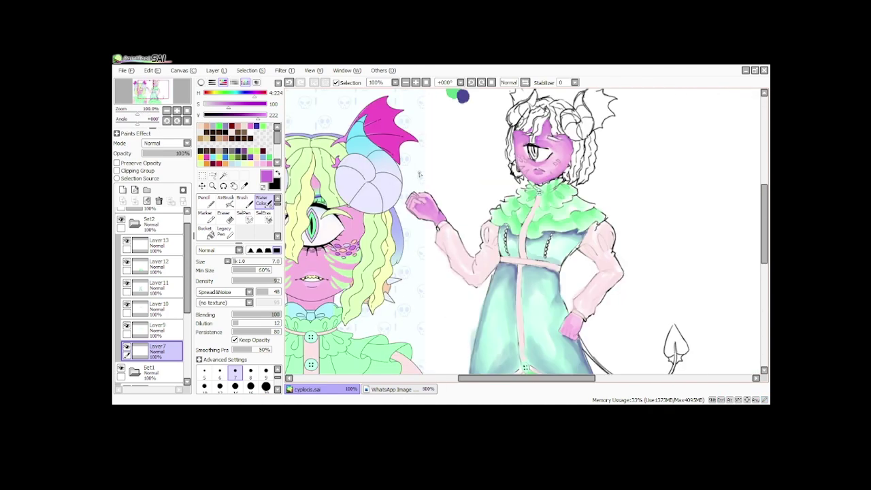
Add purple shadow to the hand on the hip with the Airbrush and blend it with the Water Color brush.
scroll(422, 197, up, 3)
click(225, 202)
scroll(442, 216, up, 3)
drag(476, 201, 502, 269)
scroll(501, 238, down, 3)
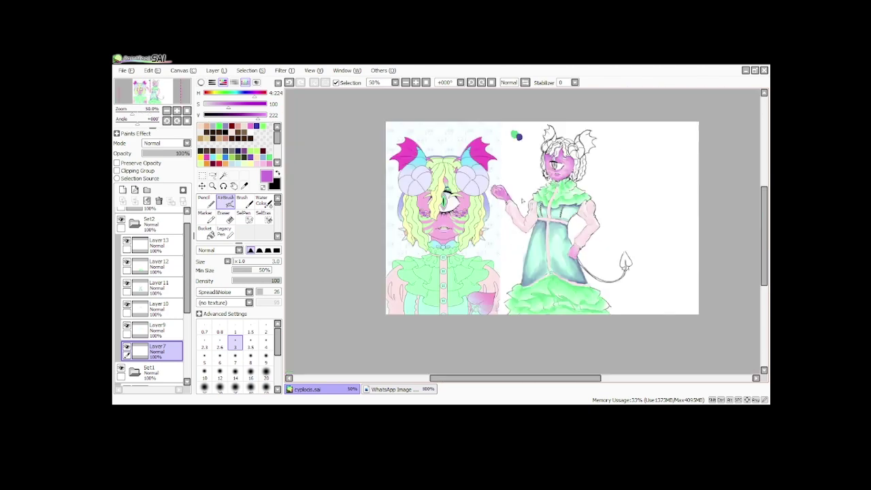
scroll(563, 262, up, 3)
mouse_move(534, 182)
mouse_down()
mouse_move(495, 267)
mouse_move(536, 264)
mouse_move(526, 227)
mouse_move(551, 259)
mouse_move(566, 221)
mouse_move(554, 200)
mouse_move(538, 198)
mouse_up()
click(265, 203)
Erase the skin colour around the scales on both cheeks of Layer7 with the Eraser at size 14.
scroll(596, 241, down, 5)
scroll(584, 130, up, 2)
scroll(583, 123, up, 3)
click(225, 217)
click(540, 198)
key(ctrl+z)
click(235, 342)
mouse_move(442, 190)
mouse_down()
mouse_move(446, 198)
mouse_move(436, 168)
mouse_move(447, 174)
mouse_up()
drag(582, 200, 550, 212)
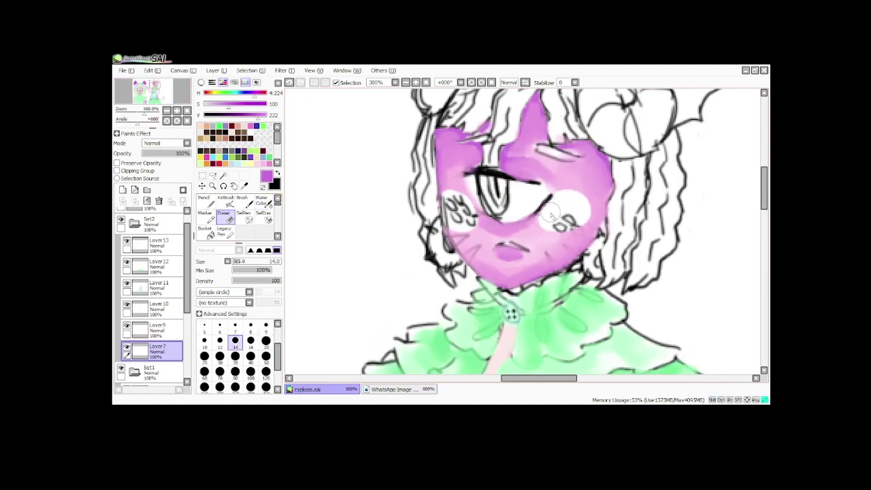
Sample a light pink from the reference and repaint the erased cheek areas with the Water Color brush at size 7.
scroll(570, 196, down, 4)
right_click(382, 268)
scroll(552, 188, up, 3)
click(263, 202)
scroll(551, 215, up, 3)
mouse_move(446, 204)
mouse_down()
mouse_move(464, 239)
mouse_move(484, 207)
mouse_up()
mouse_move(670, 238)
mouse_down()
mouse_move(619, 253)
mouse_move(626, 210)
mouse_move(636, 228)
mouse_up()
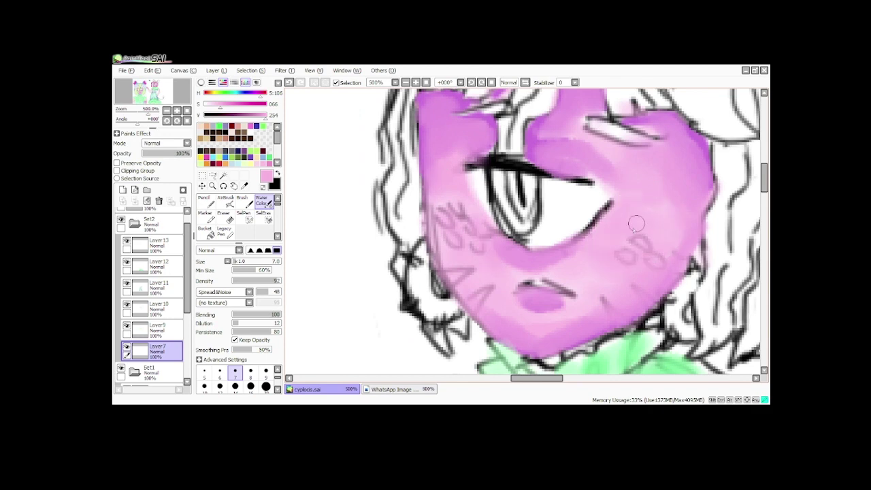
Paint light pink highlights on the forehead and around the eye with the Airbrush at size 3 and blend them with the Water Color brush.
scroll(611, 262, down, 6)
scroll(622, 243, up, 4)
click(226, 202)
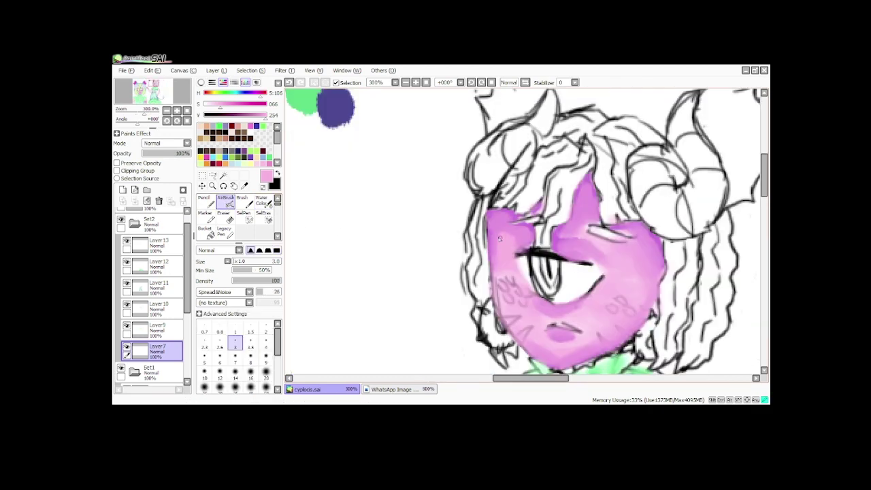
scroll(588, 205, up, 2)
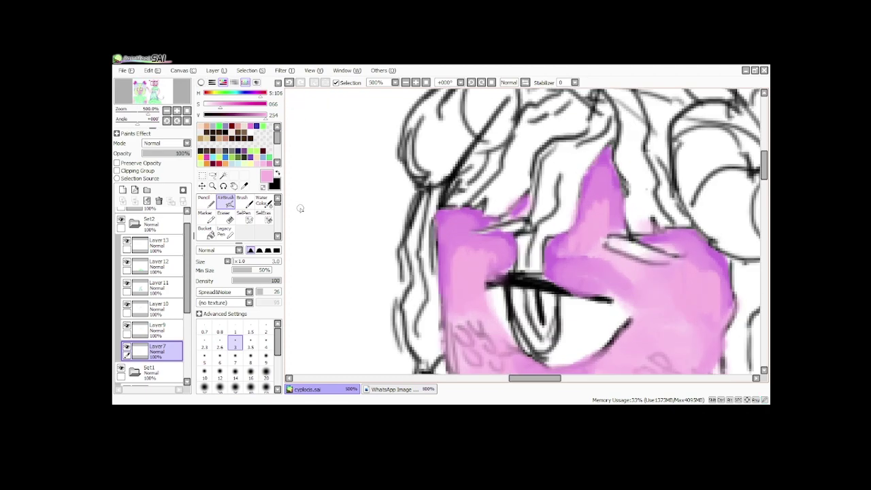
key(c)
scroll(518, 198, down, 6)
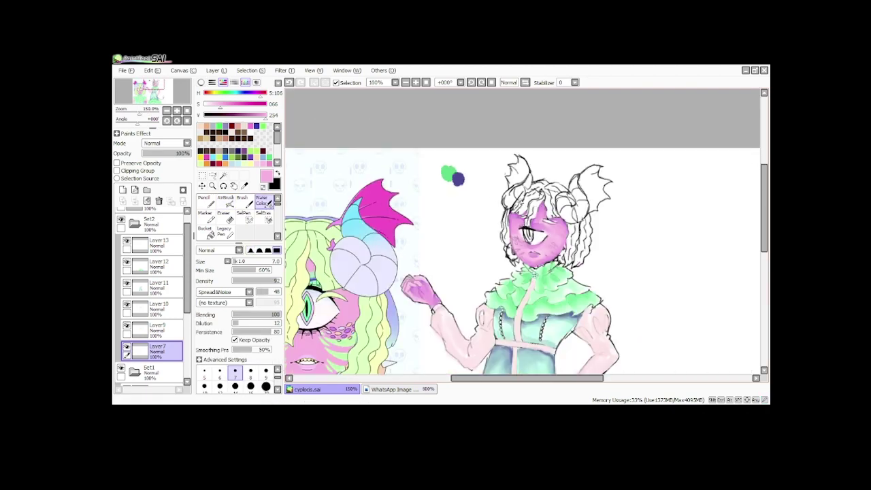
scroll(517, 198, up, 2)
scroll(523, 215, down, 3)
scroll(511, 230, up, 2)
drag(511, 231, 554, 190)
Sample the reference trim's pale pink, adjust it to saturation 62 and value 246, and add a layer above Layer7.
right_click(329, 297)
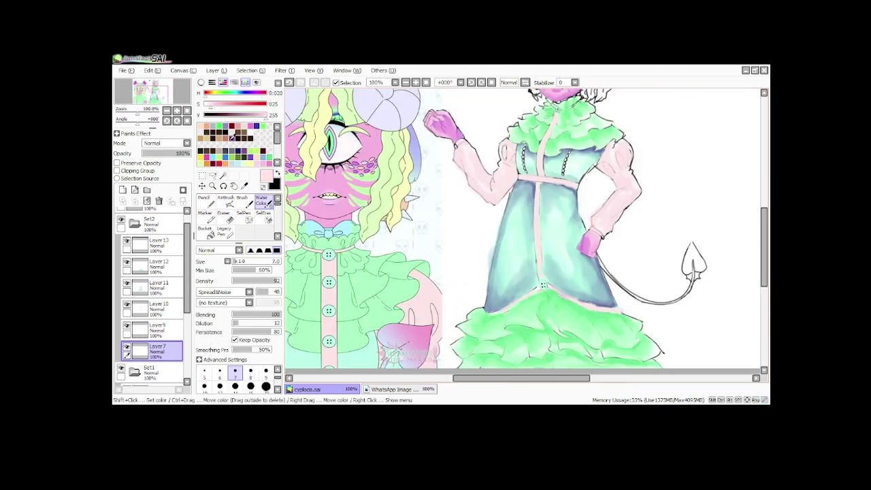
click(217, 108)
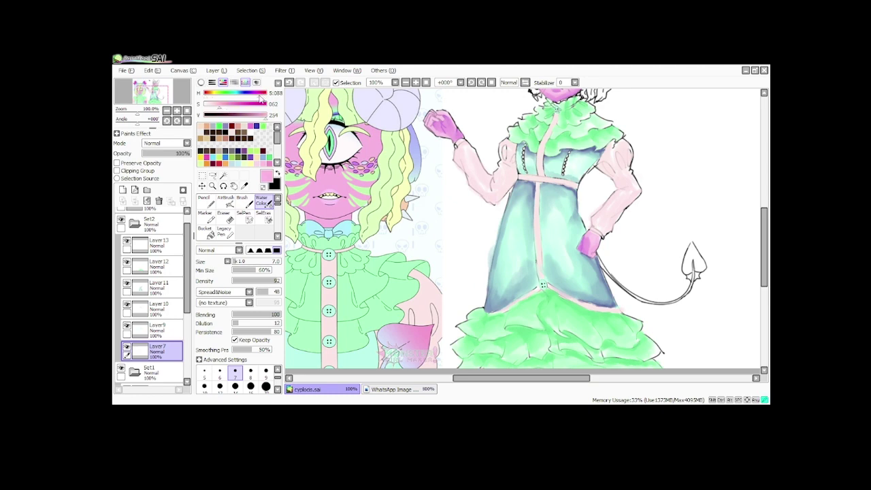
scroll(523, 138, up, 2)
click(122, 190)
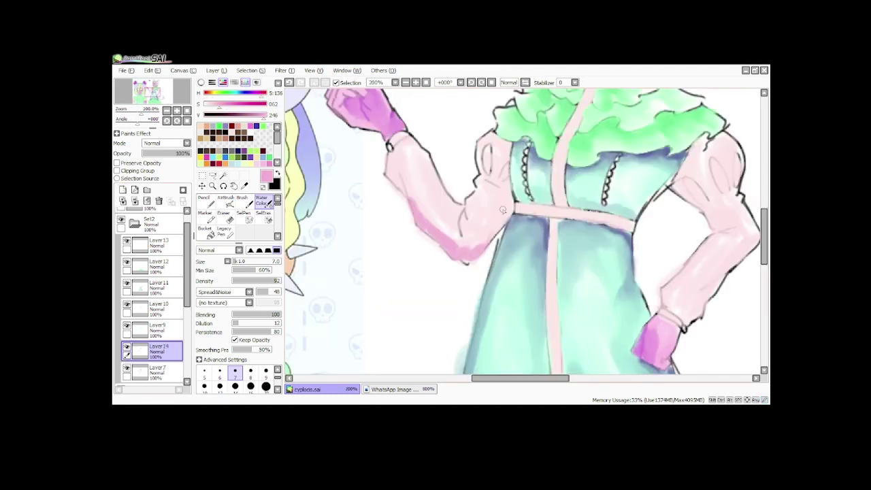
scroll(502, 211, down, 4)
scroll(591, 93, up, 4)
drag(430, 192, 463, 243)
key(ctrl+z)
Set the pink's hue to 0 and paint fold shadows on the puffed upper sleeve of the arm resting on the hip.
scroll(460, 225, down, 1)
scroll(657, 175, up, 3)
mouse_move(595, 193)
mouse_down()
mouse_move(599, 283)
mouse_move(582, 249)
mouse_up()
drag(638, 202, 663, 262)
drag(686, 196, 683, 216)
drag(617, 164, 661, 160)
drag(617, 170, 584, 235)
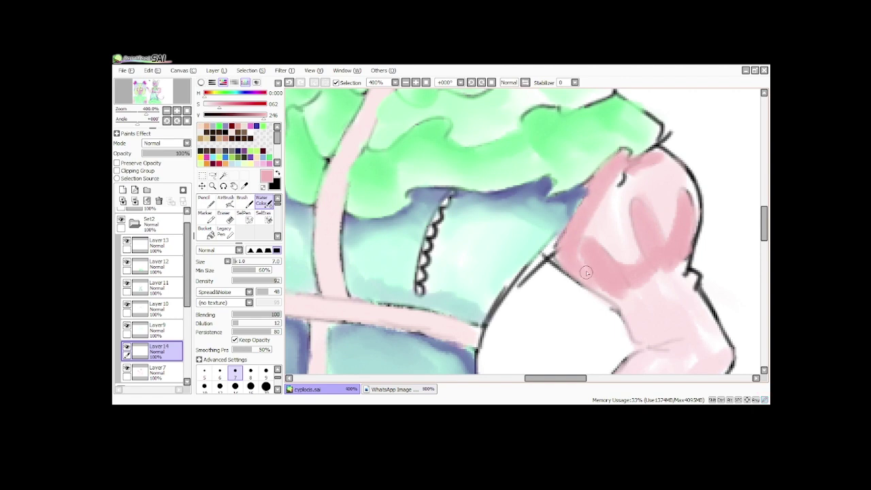
drag(619, 302, 581, 256)
Paint pink shadows from the elbow to the cuff on the forearm sleeve of the arm resting on the hip.
key(alt+Tab)
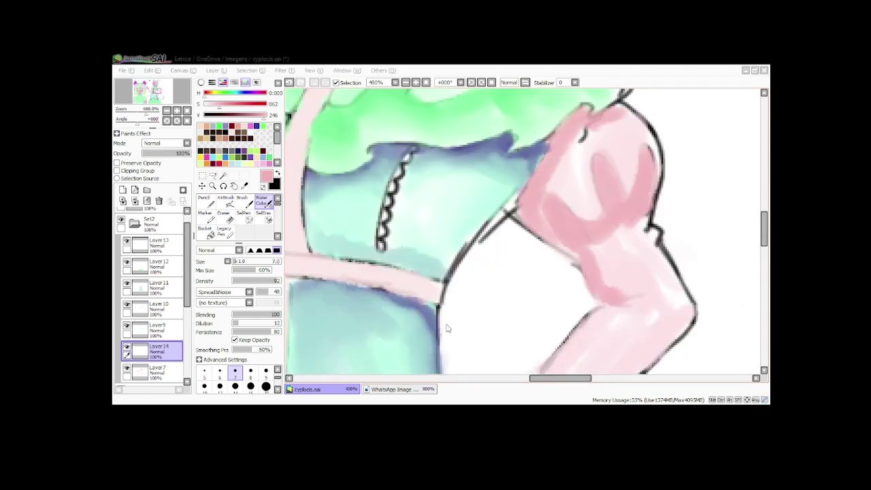
scroll(492, 254, down, 3)
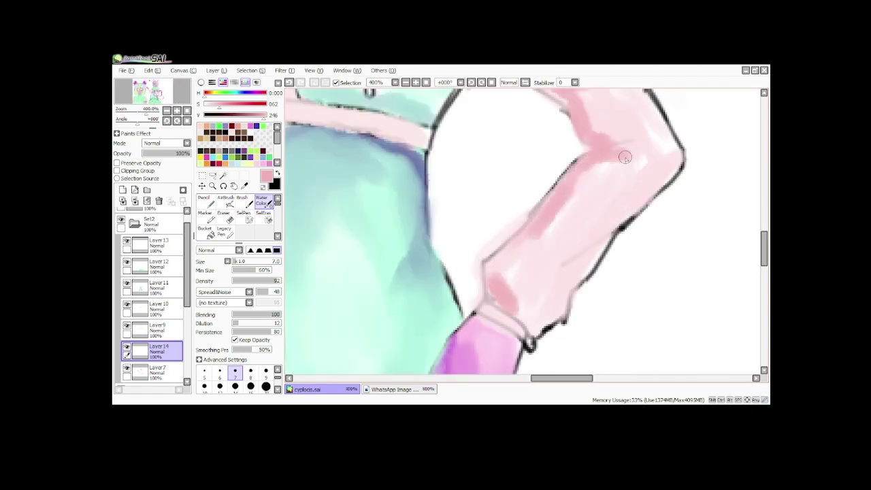
scroll(626, 158, down, 2)
scroll(621, 195, up, 2)
drag(614, 197, 562, 230)
Paint pink shadows on the raised arm's puffed shoulder and forearm sleeve, and merge the shading layer into Layer7.
scroll(556, 200, down, 4)
scroll(419, 119, up, 2)
drag(486, 140, 486, 162)
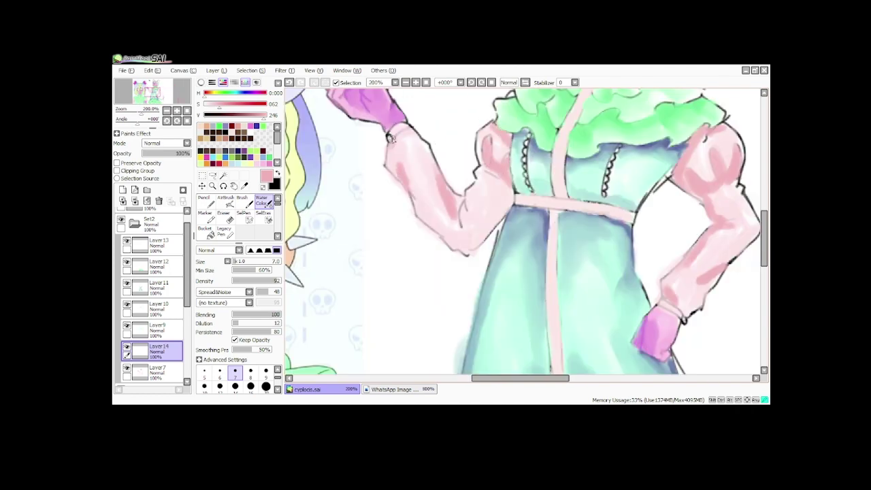
drag(509, 204, 492, 230)
scroll(514, 187, down, 4)
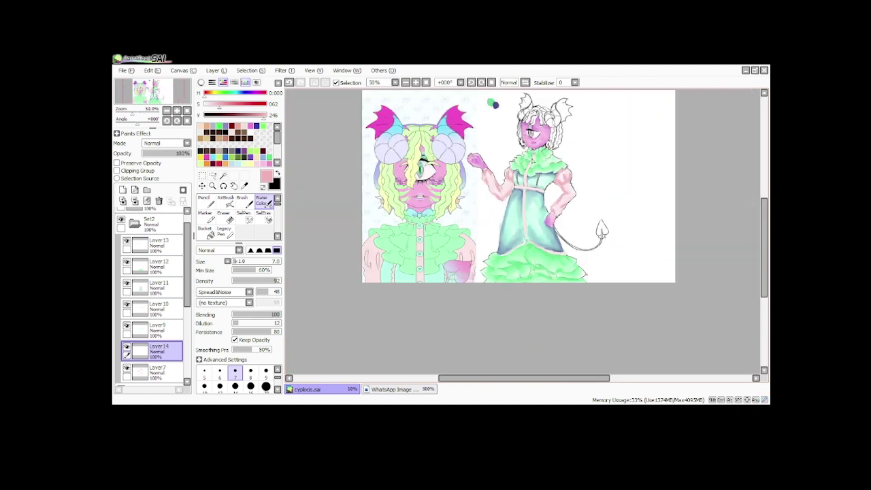
scroll(467, 185, up, 3)
key(ctrl+e)
scroll(462, 191, down, 2)
Blend the pink shadows on the raised arm's forearm, elbow and puffed sleeve with the Water Color brush.
scroll(516, 191, up, 6)
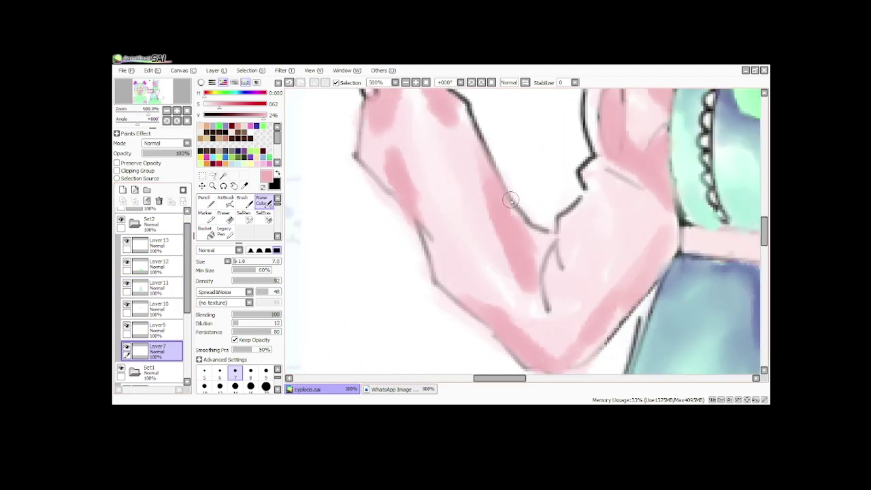
drag(403, 158, 454, 255)
drag(379, 151, 397, 189)
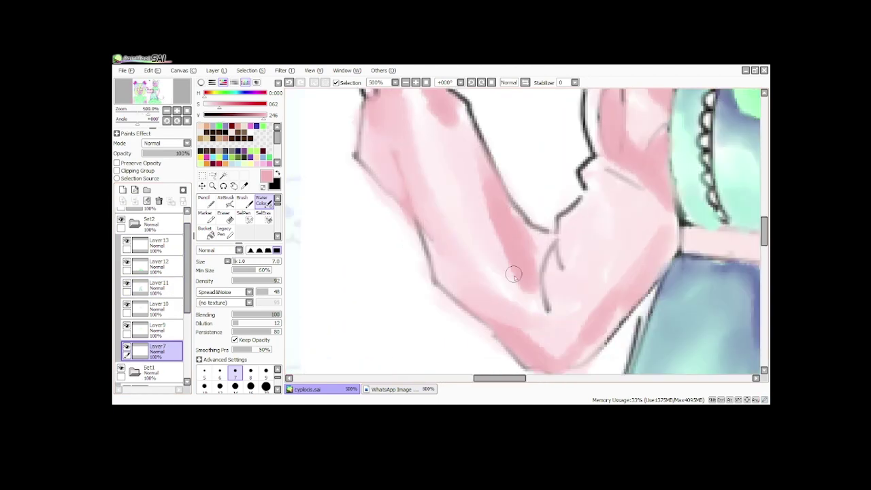
mouse_move(647, 246)
mouse_down()
mouse_move(588, 230)
mouse_move(663, 205)
mouse_move(625, 201)
mouse_up()
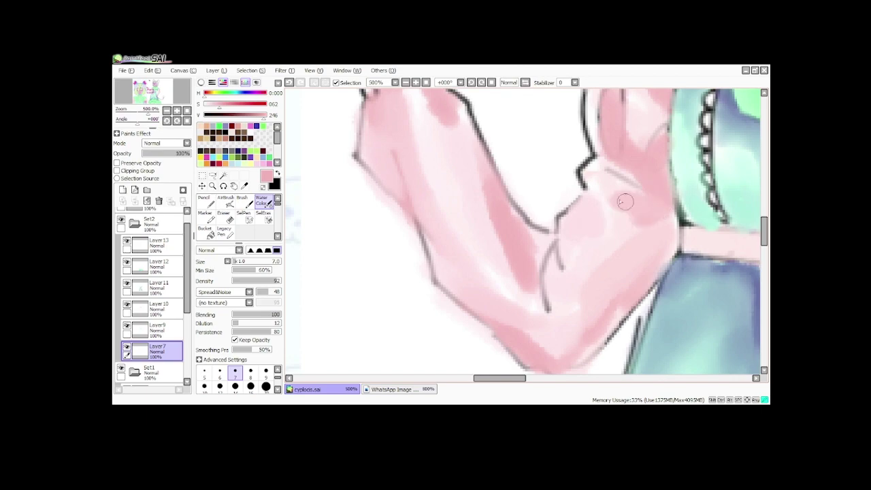
mouse_move(538, 293)
mouse_down()
mouse_move(509, 229)
mouse_move(551, 235)
mouse_move(459, 146)
mouse_move(505, 219)
mouse_up()
scroll(504, 219, down, 7)
scroll(515, 185, up, 5)
drag(520, 183, 507, 162)
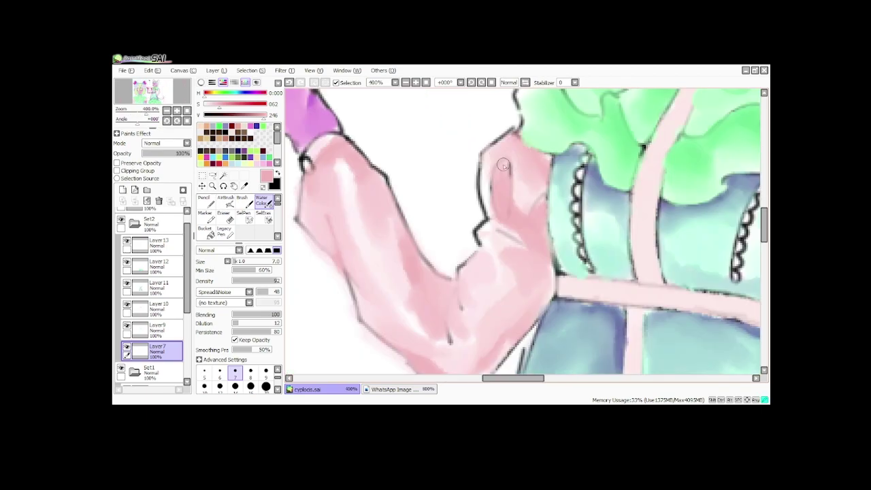
scroll(509, 164, down, 5)
scroll(559, 188, up, 2)
Blend the pink shadows along the puffed sleeve, elbow and forearm of the arm resting on the hip.
scroll(573, 154, up, 2)
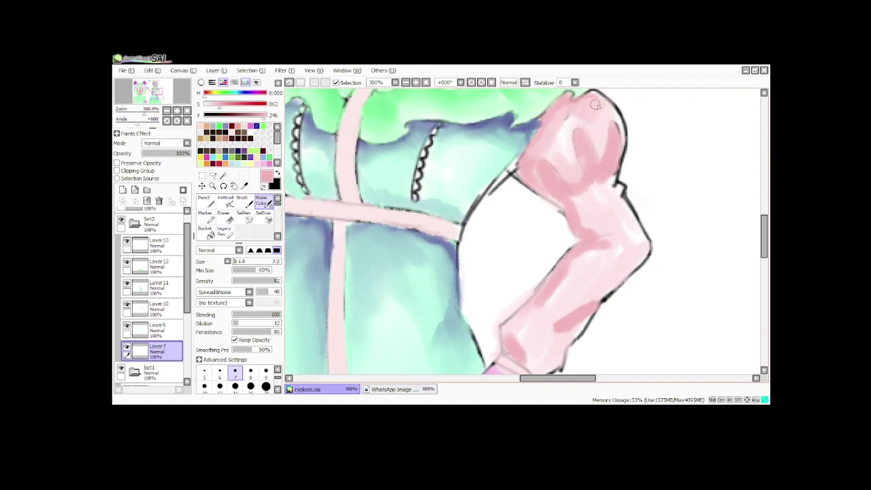
mouse_move(582, 216)
mouse_down()
mouse_move(617, 197)
mouse_move(576, 201)
mouse_up()
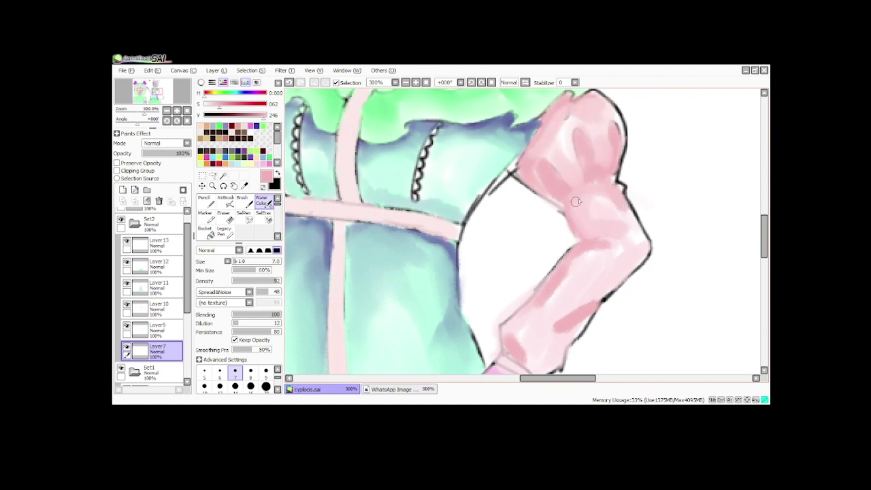
drag(582, 255, 547, 304)
drag(620, 273, 595, 300)
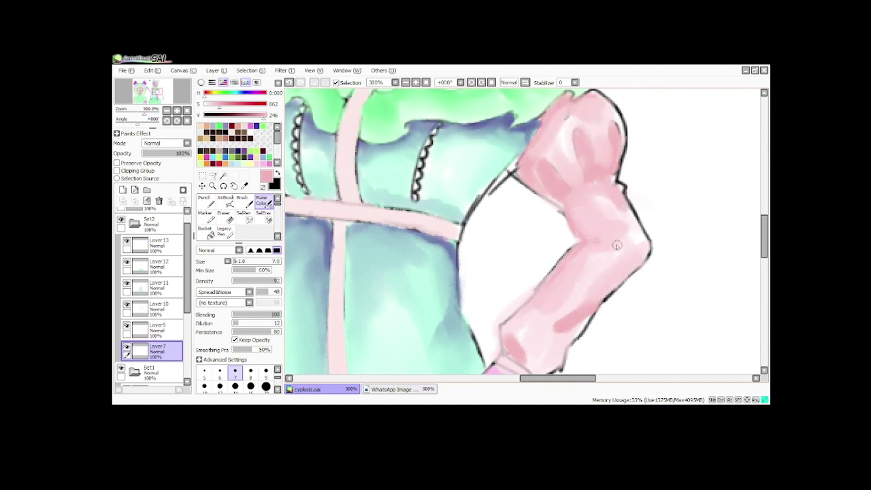
scroll(597, 240, down, 2)
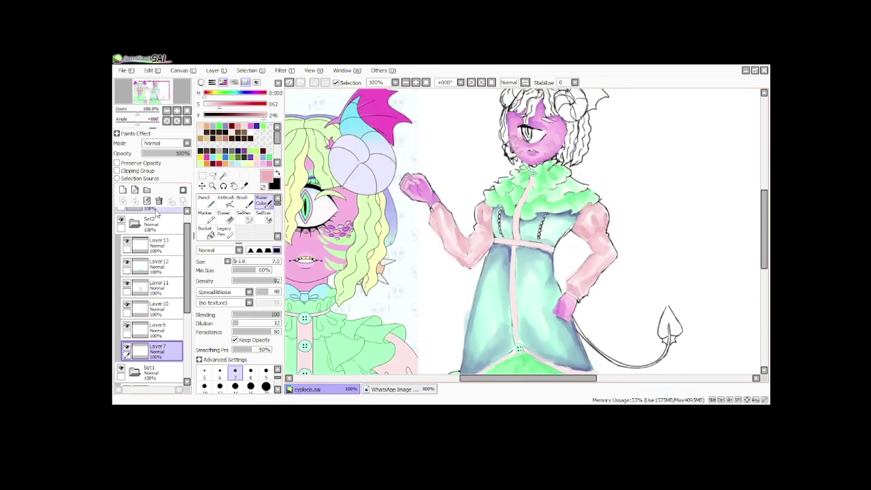
Add a layer above Layer7 and paint darker pink shadows on the bodice's centre trim and the waistband.
click(122, 190)
scroll(522, 169, up, 2)
drag(521, 198, 504, 239)
drag(533, 355, 576, 361)
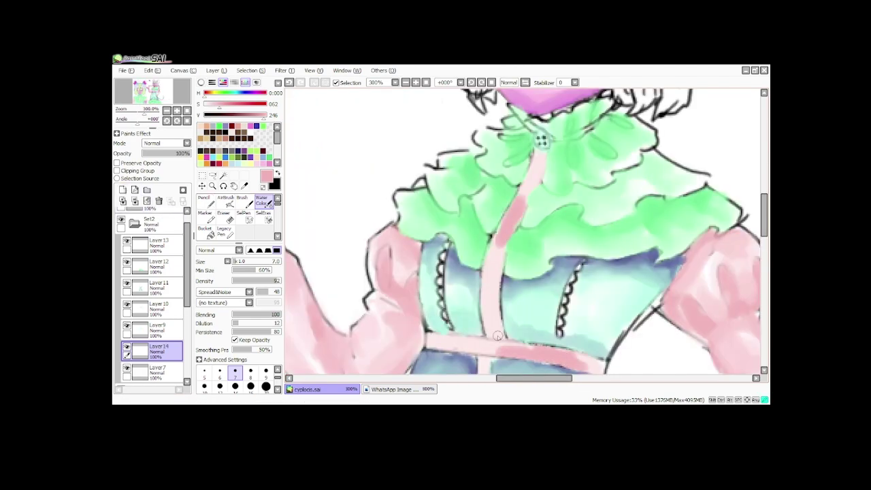
scroll(527, 231, down, 2)
scroll(526, 299, up, 2)
Paint darker pink shadows on the skirt's centre and hem trim, and merge the layer into Layer7.
drag(545, 327, 500, 263)
drag(557, 327, 522, 321)
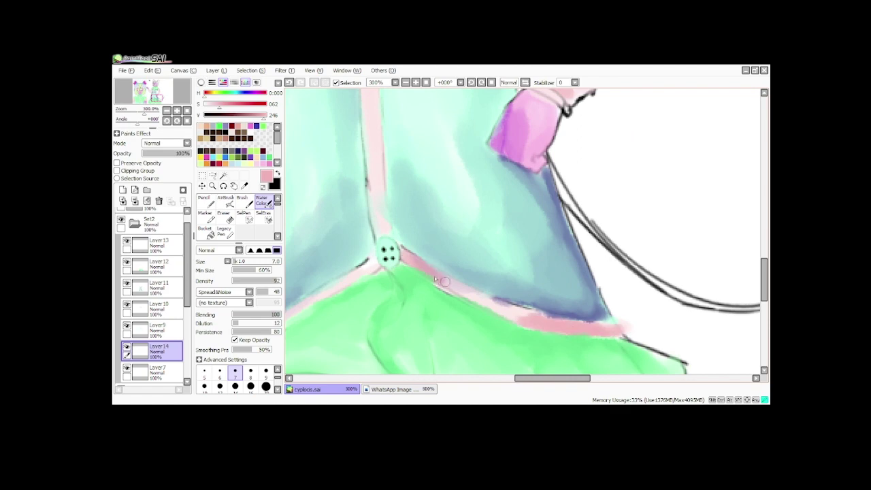
scroll(434, 276, down, 1)
scroll(459, 257, down, 1)
scroll(460, 140, up, 1)
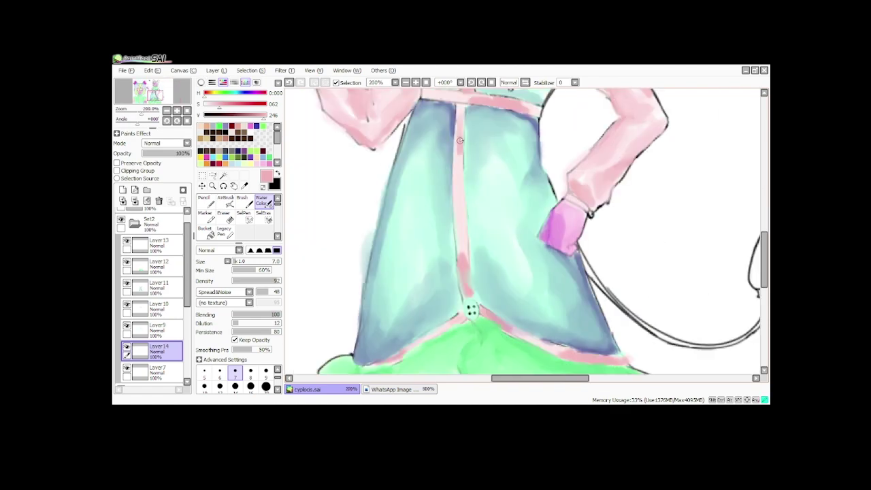
click(135, 202)
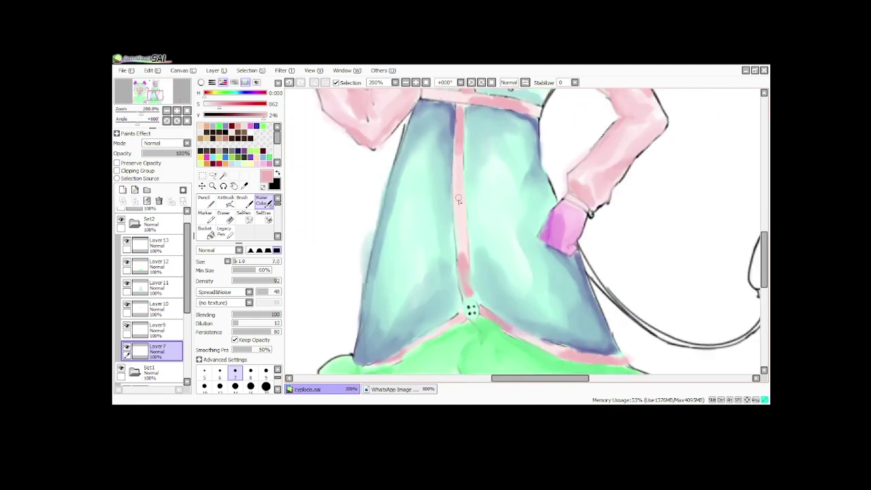
Check the shading on the skirt trim, waistband, bodice and face at different magnifications.
scroll(542, 335, down, 1)
scroll(408, 178, up, 2)
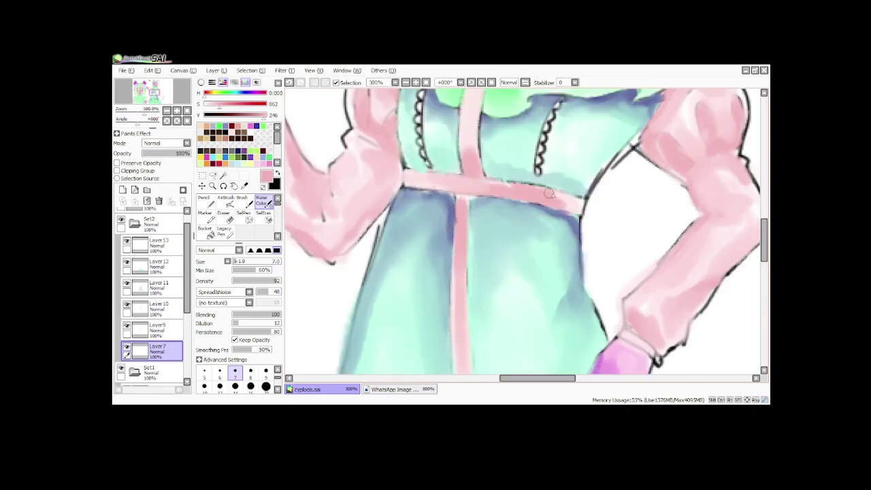
scroll(548, 194, down, 2)
scroll(534, 170, up, 3)
scroll(509, 243, down, 1)
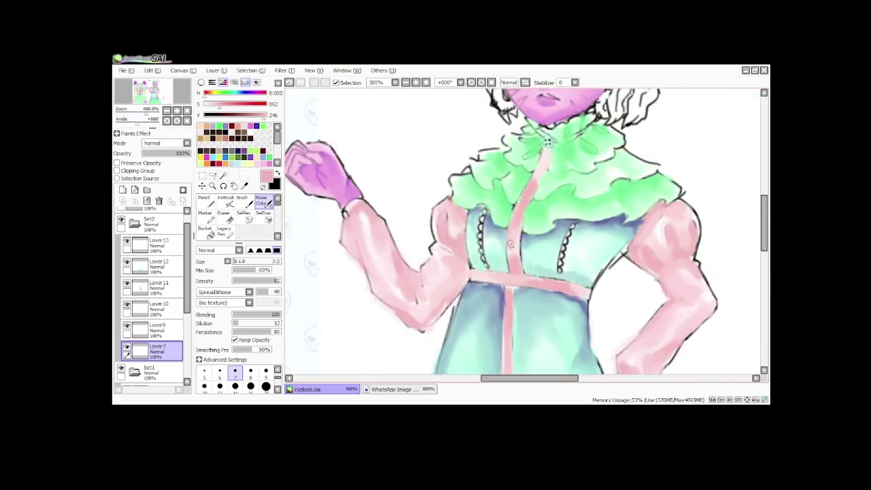
scroll(510, 243, down, 3)
scroll(500, 117, up, 3)
scroll(504, 259, down, 2)
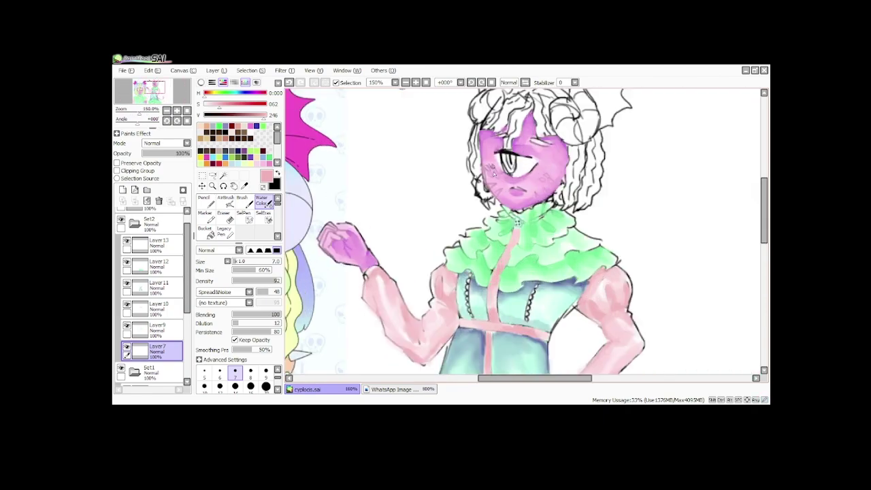
scroll(494, 174, down, 3)
scroll(494, 174, up, 5)
Delete the existing face paint from Layer7 with a rectangular selection, deselect, and save the drawing.
click(127, 347)
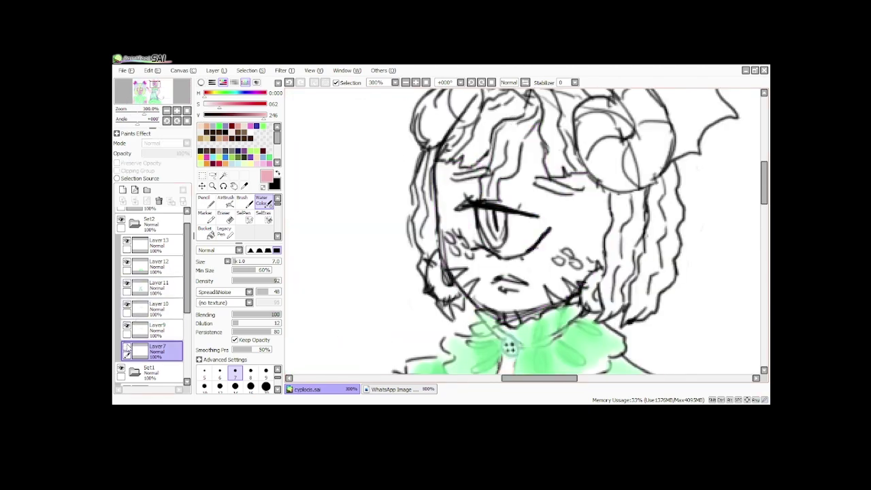
click(127, 347)
click(202, 175)
scroll(524, 149, down, 2)
drag(455, 107, 633, 245)
key(Delete)
key(ctrl+d)
scroll(417, 208, down, 2)
key(ctrl+s)
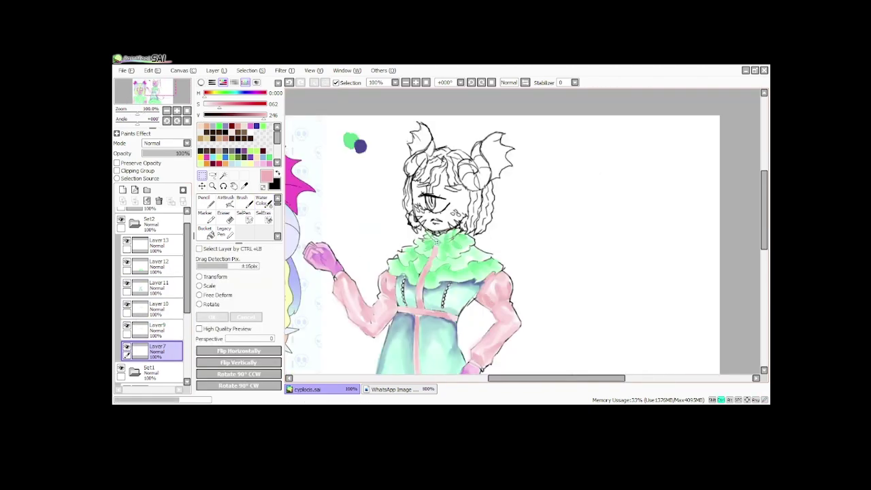
Sample a light pink and paint the skin base beside and below the eye with the Water Color brush.
scroll(437, 214, down, 2)
right_click(381, 234)
scroll(437, 204, up, 4)
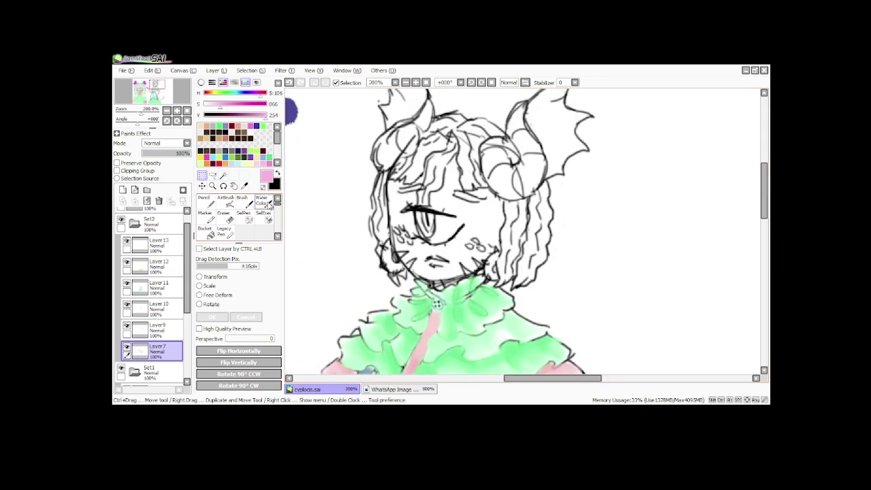
click(269, 205)
scroll(427, 209, up, 3)
mouse_move(349, 250)
mouse_down()
mouse_move(383, 282)
mouse_move(337, 188)
mouse_move(337, 149)
mouse_move(391, 176)
mouse_move(385, 148)
mouse_move(376, 148)
mouse_move(346, 249)
mouse_move(423, 347)
mouse_move(355, 306)
mouse_move(433, 311)
mouse_up()
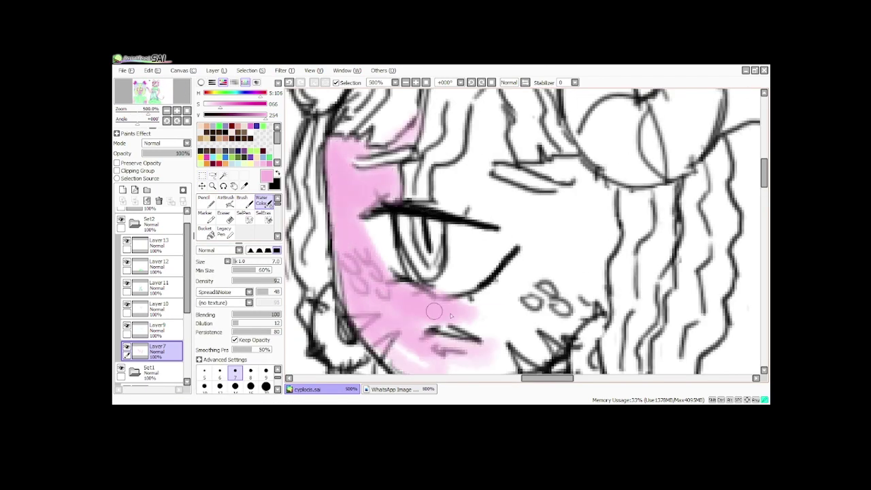
Extend the light pink skin base over the far cheek, brow area and the forehead between the hair strands.
scroll(433, 311, down, 3)
scroll(434, 311, up, 2)
mouse_move(476, 153)
mouse_down()
mouse_move(553, 270)
mouse_move(490, 272)
mouse_move(572, 266)
mouse_move(612, 197)
mouse_move(599, 143)
mouse_move(565, 251)
mouse_move(571, 204)
mouse_move(592, 184)
mouse_move(538, 261)
mouse_move(583, 191)
mouse_up()
scroll(583, 191, down, 5)
scroll(585, 181, up, 5)
mouse_move(507, 129)
mouse_down()
mouse_move(514, 184)
mouse_move(464, 215)
mouse_up()
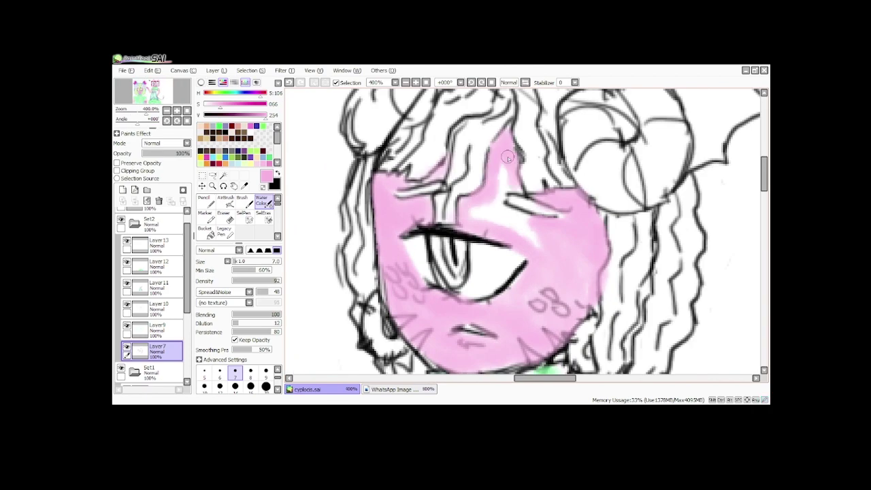
drag(508, 156, 478, 204)
Sample the purple shadow colour from the raised hand and set the Water Color brush to size 7.
click(220, 385)
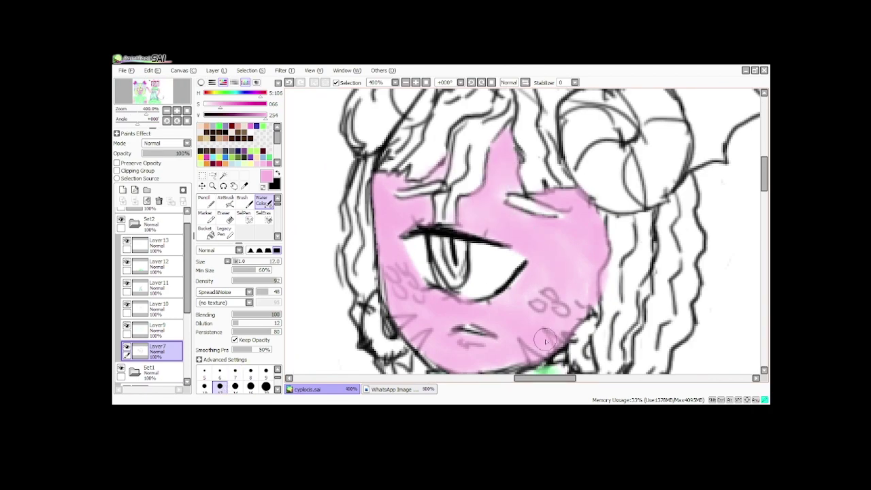
scroll(541, 232, down, 4)
scroll(443, 326, up, 6)
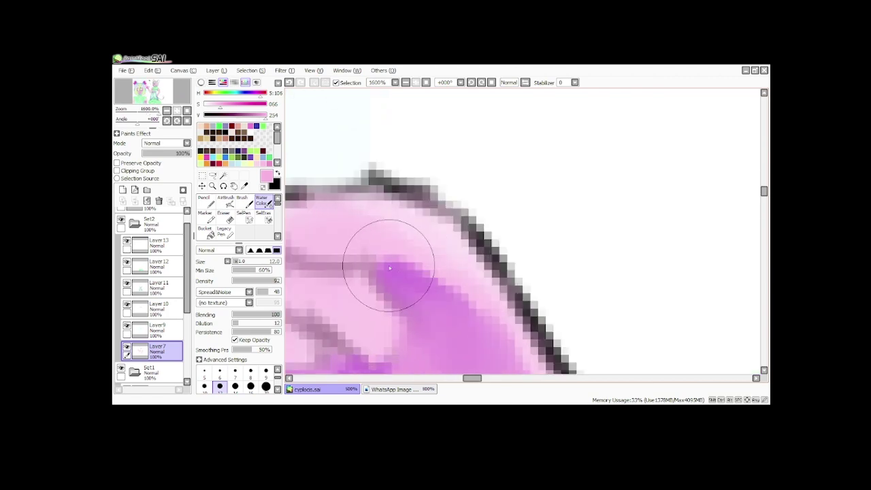
scroll(384, 263, down, 5)
click(235, 371)
scroll(463, 194, down, 2)
scroll(477, 196, up, 7)
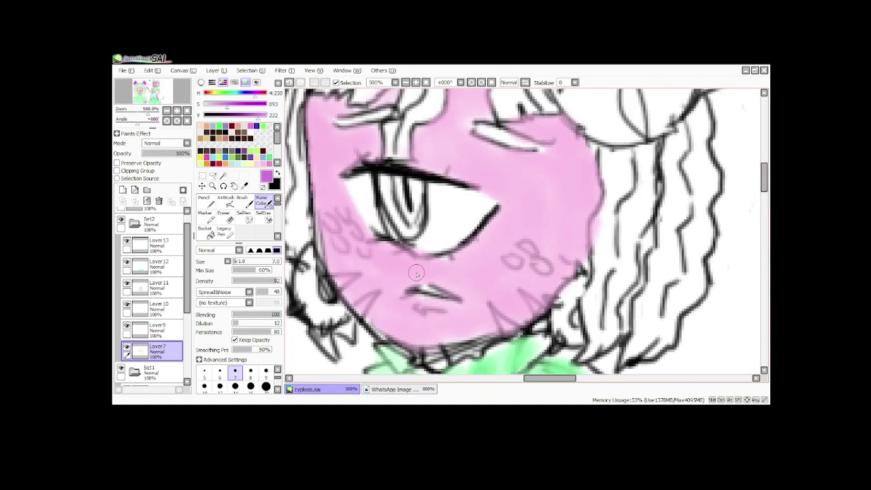
Erase the skin colour inside the cheek spots and the spiky jaw markings with a size 2.3 eraser.
key(e)
scroll(204, 342, up, 2)
click(204, 342)
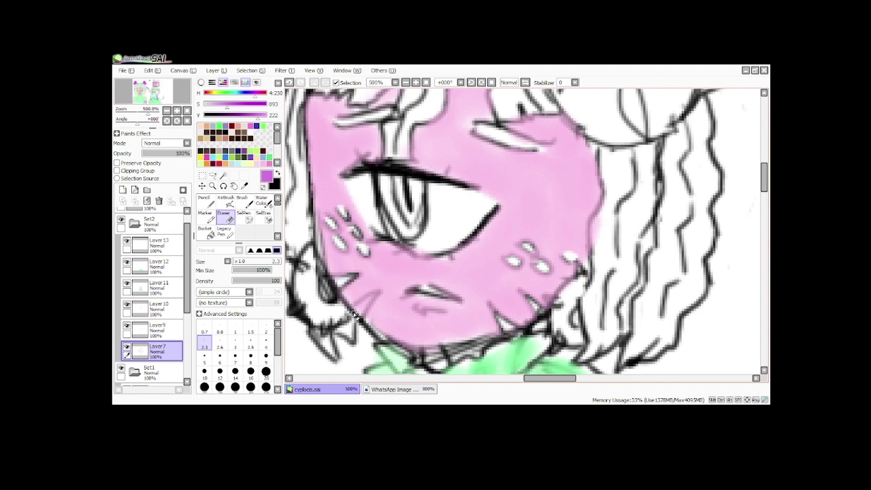
scroll(407, 115, down, 5)
click(264, 202)
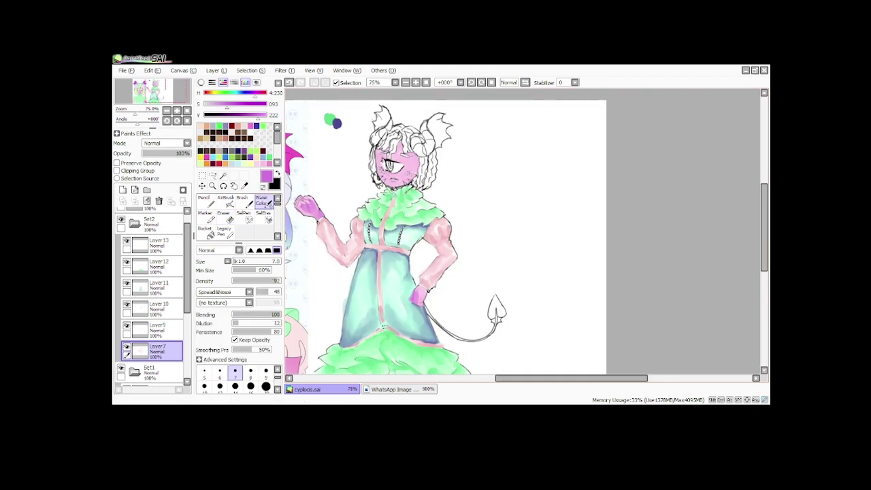
Preserve Layer7's opacity, shade the forehead along the hairline in purple, and blend it with the Water Color brush.
scroll(396, 106, up, 5)
click(131, 163)
click(225, 202)
scroll(401, 223, down, 2)
click(206, 202)
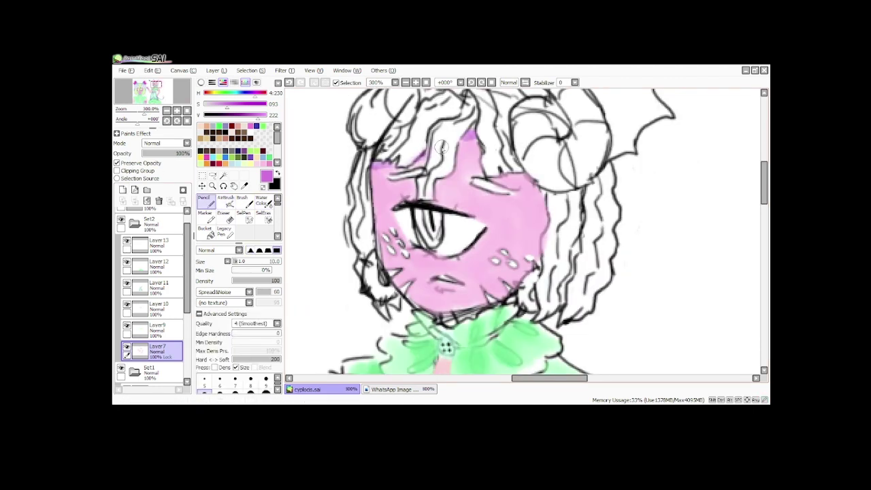
key(c)
scroll(428, 166, up, 1)
drag(392, 164, 382, 159)
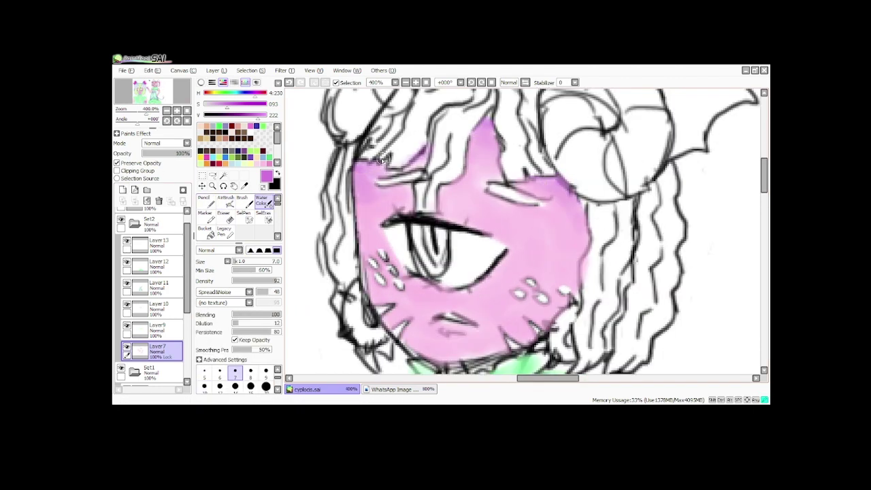
Add a purple shadow above the upper eyelid and blend it into the forehead with the Water Color brush.
click(225, 202)
scroll(436, 215, up, 2)
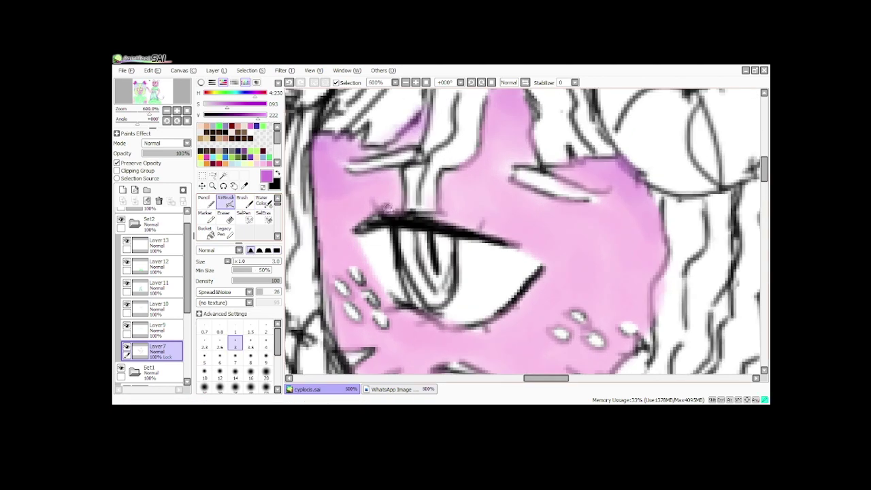
mouse_move(387, 207)
mouse_down()
mouse_move(488, 199)
mouse_move(467, 189)
mouse_move(478, 181)
mouse_move(456, 214)
mouse_up()
click(262, 198)
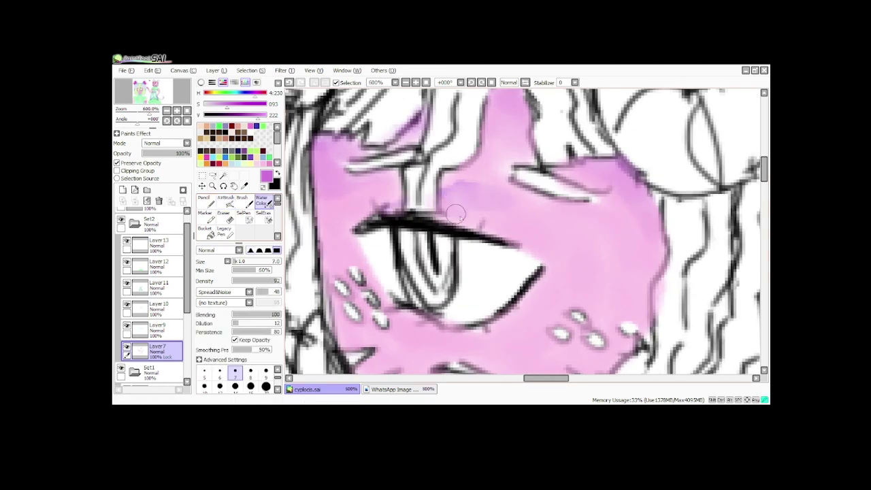
scroll(500, 226, down, 8)
scroll(553, 215, up, 7)
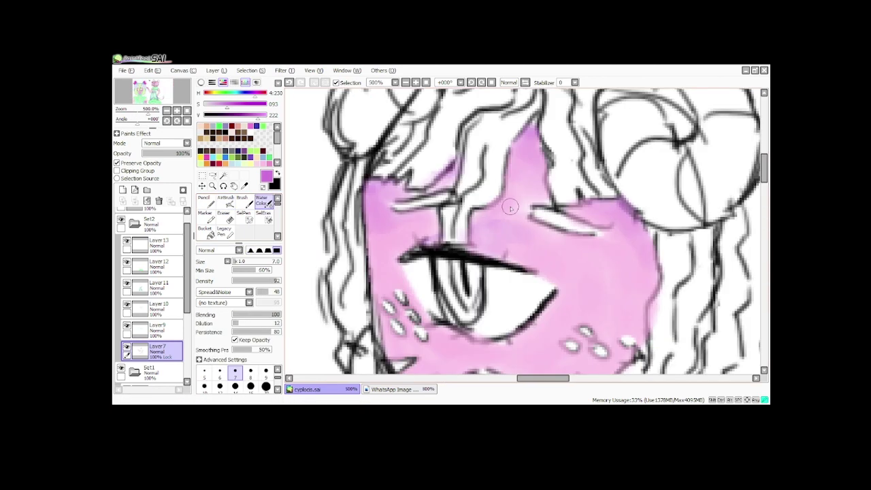
scroll(510, 207, down, 8)
scroll(511, 208, up, 7)
drag(578, 167, 587, 200)
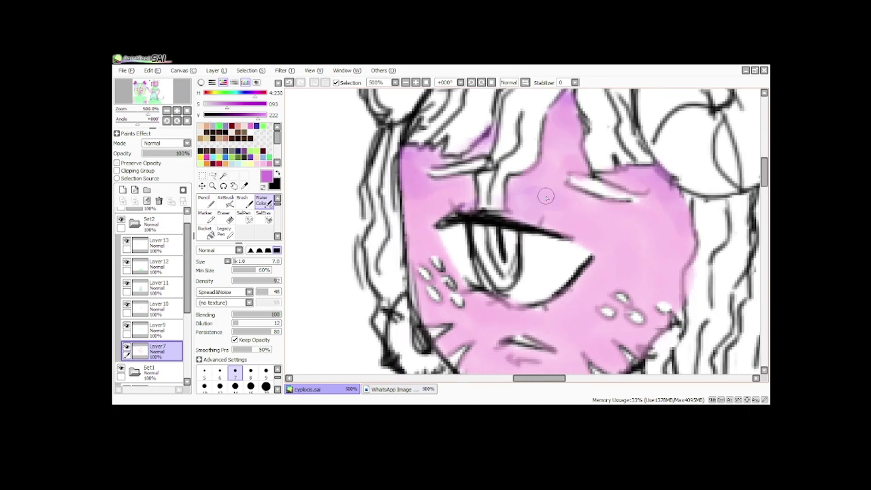
Add a layer above Layer7 and paint purple shadows on the lower lip and the face's far edge at brush size 5.
scroll(546, 196, down, 8)
scroll(546, 208, up, 11)
click(123, 190)
click(205, 373)
scroll(512, 281, down, 2)
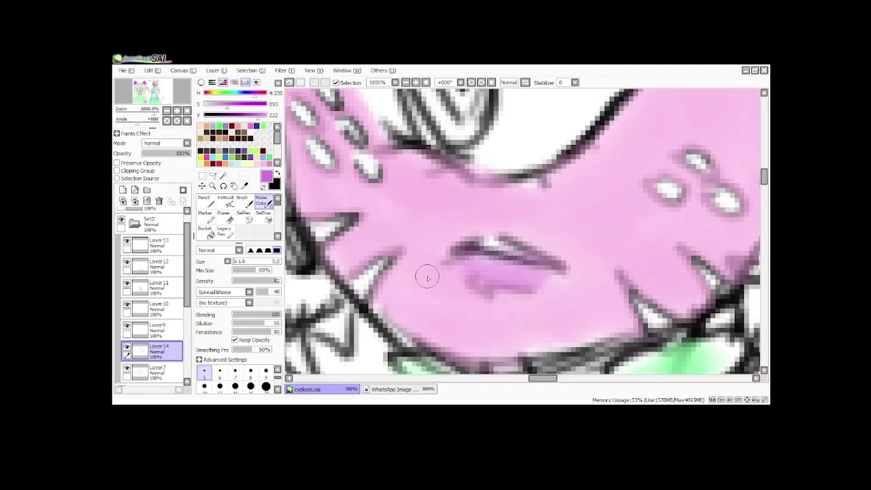
scroll(698, 240, down, 3)
drag(696, 255, 709, 185)
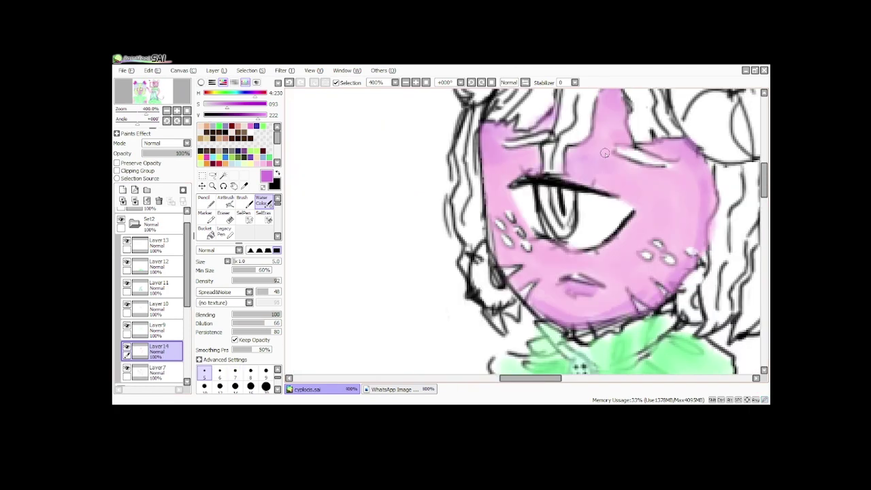
Sample the light pink skin colour and soften the shadows above the eye, on the forehead and along the hairline on Layer7.
click(278, 174)
scroll(681, 170, down, 4)
right_click(524, 223)
scroll(524, 225, down, 3)
scroll(449, 160, up, 4)
click(158, 371)
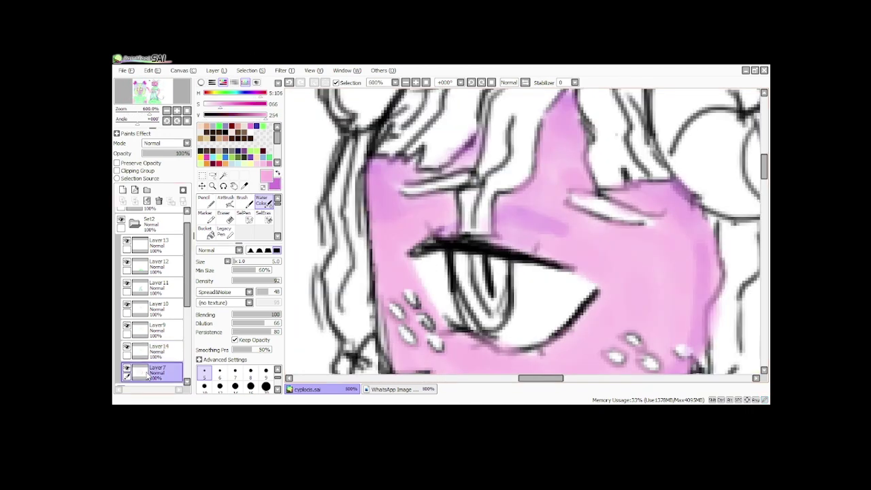
drag(454, 197, 446, 226)
key(ctrl+z)
drag(496, 247, 553, 260)
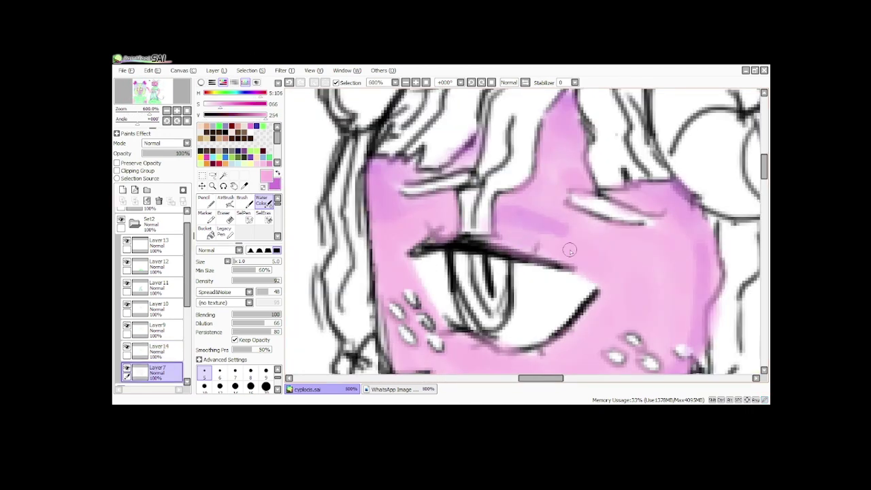
drag(555, 189, 562, 215)
drag(578, 118, 575, 145)
mouse_move(393, 211)
mouse_down()
mouse_move(452, 200)
mouse_move(482, 175)
mouse_up()
scroll(488, 146, down, 5)
scroll(503, 137, up, 3)
Add another layer directly above Layer7 and paint purple shadows on the lower lip and under the eye.
click(278, 174)
click(167, 348)
click(163, 370)
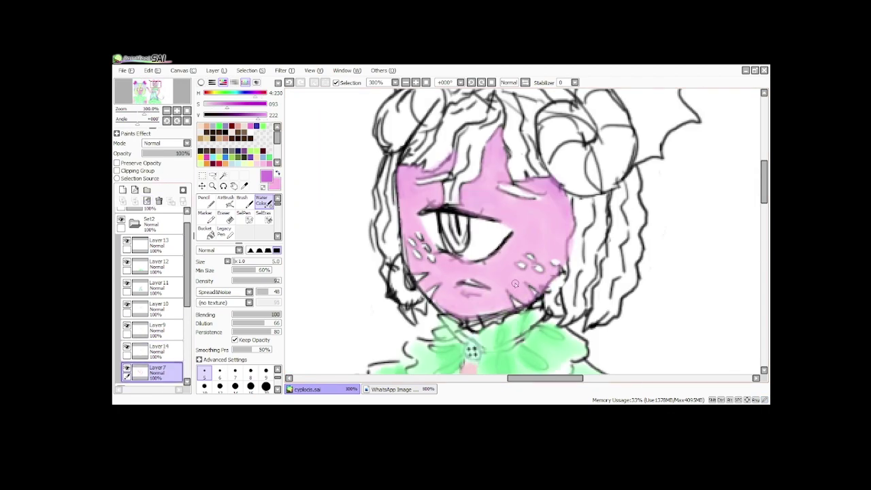
click(278, 173)
scroll(541, 151, down, 4)
scroll(491, 154, up, 4)
click(122, 190)
click(278, 173)
scroll(544, 178, down, 4)
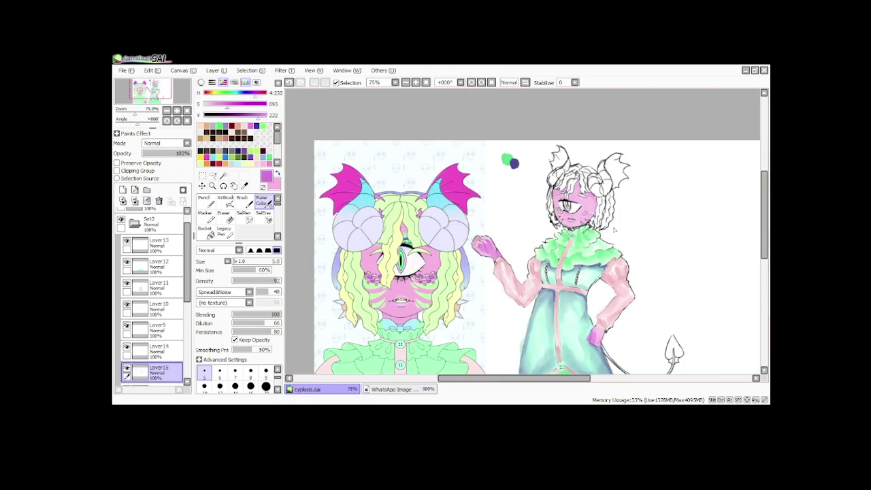
scroll(566, 207, up, 8)
drag(500, 270, 606, 265)
scroll(589, 250, down, 5)
scroll(610, 190, up, 2)
Paint darker purple shadows above the eye, down the far temple, along the hairline and on the jaw.
mouse_move(500, 252)
mouse_down()
mouse_move(480, 234)
mouse_move(482, 195)
mouse_up()
scroll(479, 234, down, 3)
scroll(453, 185, up, 3)
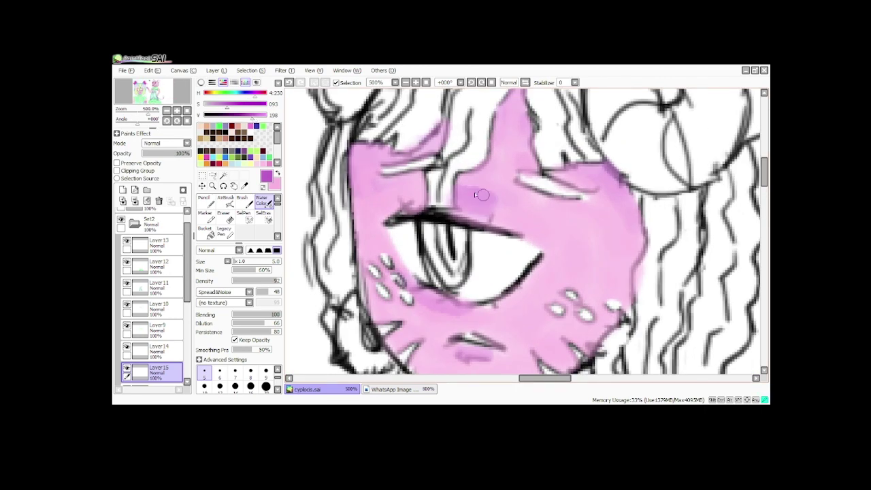
mouse_move(562, 173)
mouse_down()
mouse_move(603, 187)
mouse_move(643, 218)
mouse_up()
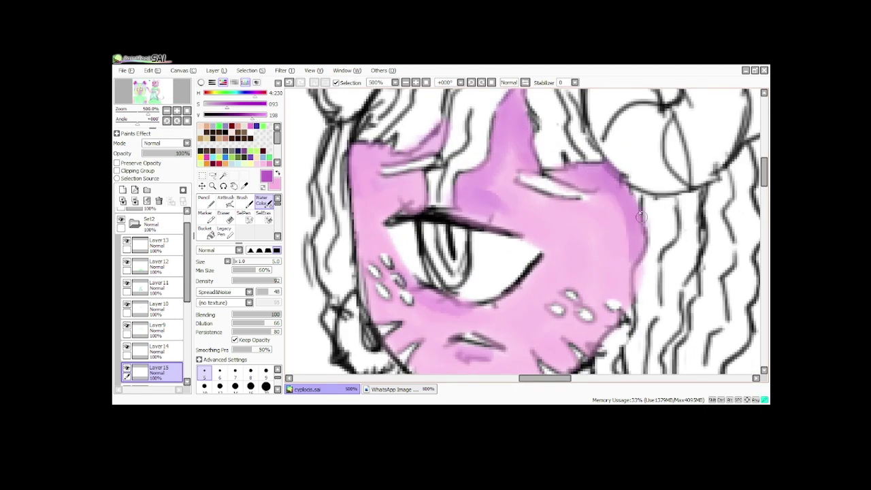
drag(450, 134, 383, 147)
drag(362, 297, 366, 309)
scroll(371, 289, down, 5)
scroll(392, 275, up, 5)
scroll(501, 206, down, 5)
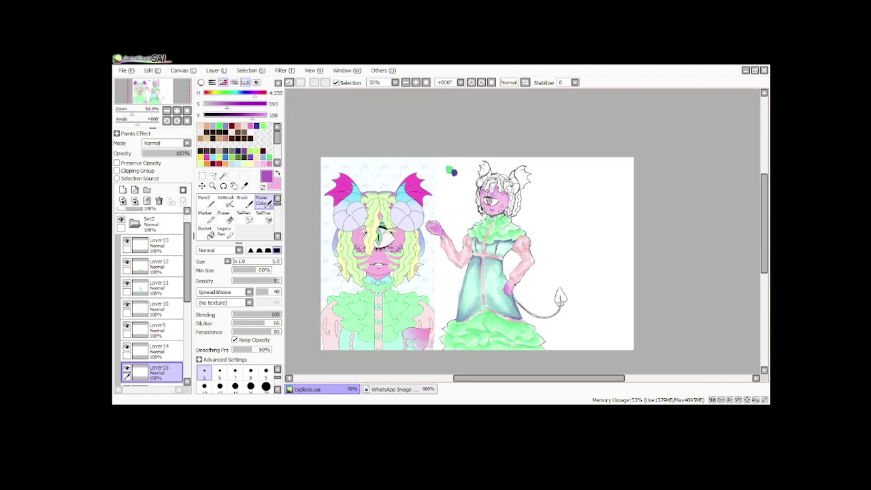
scroll(624, 215, up, 5)
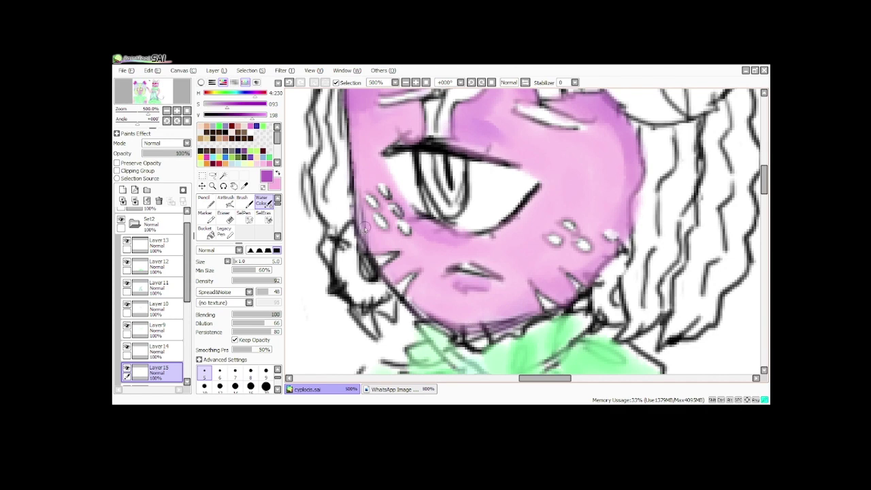
scroll(367, 291, down, 4)
scroll(433, 203, down, 1)
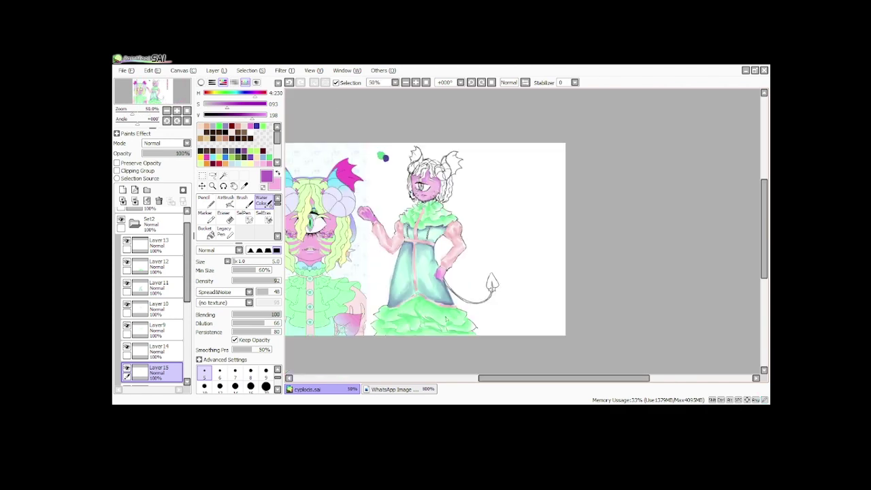
Sample pale blue from the reference picture and paint the tail's long curve with the Water Color brush.
scroll(343, 328, up, 5)
scroll(302, 364, up, 5)
right_click(399, 195)
scroll(399, 196, down, 7)
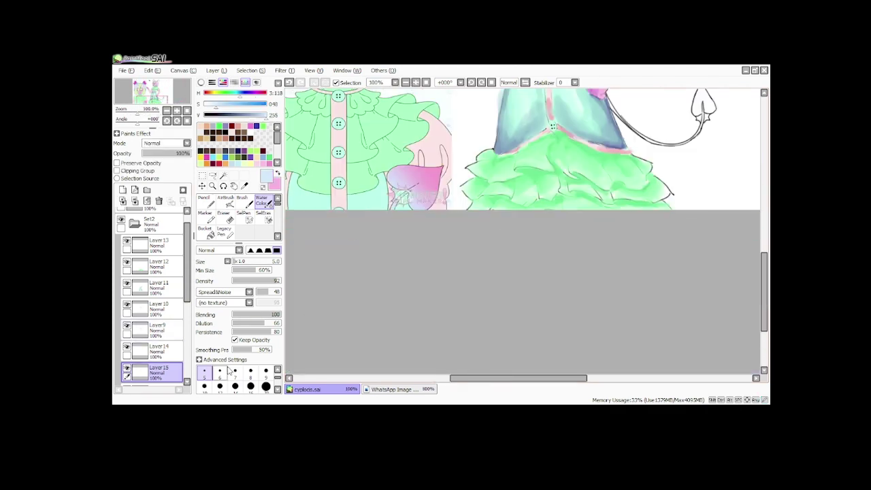
scroll(687, 92, up, 4)
mouse_move(324, 148)
mouse_down()
mouse_move(450, 258)
mouse_move(555, 299)
mouse_move(631, 233)
mouse_up()
mouse_move(693, 167)
mouse_down()
mouse_move(646, 273)
mouse_move(689, 199)
mouse_up()
scroll(682, 240, down, 5)
Fill the small fins at the base of the tail tip with pale blue at brush size 3 and touch up the tail's curve.
scroll(679, 240, up, 8)
mouse_move(643, 246)
mouse_down()
mouse_move(675, 244)
mouse_move(648, 259)
mouse_move(682, 287)
mouse_move(662, 190)
mouse_move(658, 283)
mouse_move(584, 246)
mouse_move(586, 227)
mouse_move(633, 225)
mouse_move(651, 284)
mouse_move(637, 238)
mouse_move(584, 186)
mouse_up()
scroll(646, 264, up, 2)
scroll(584, 186, down, 5)
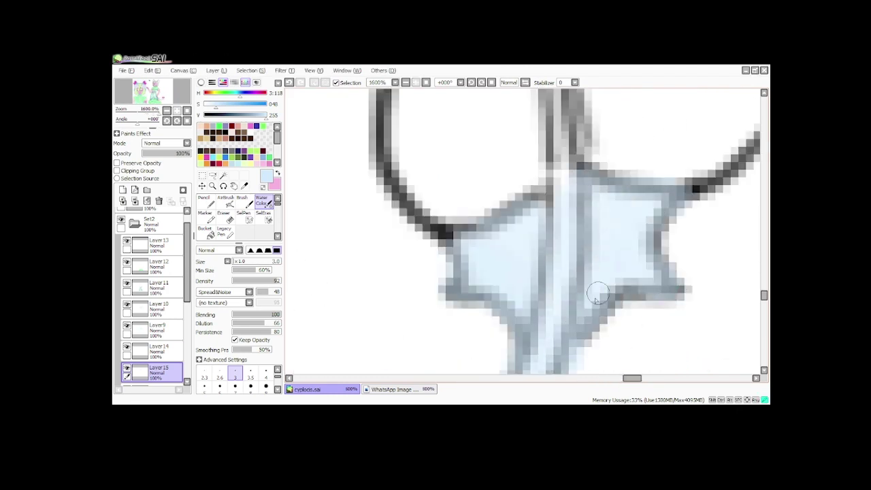
scroll(388, 230, up, 2)
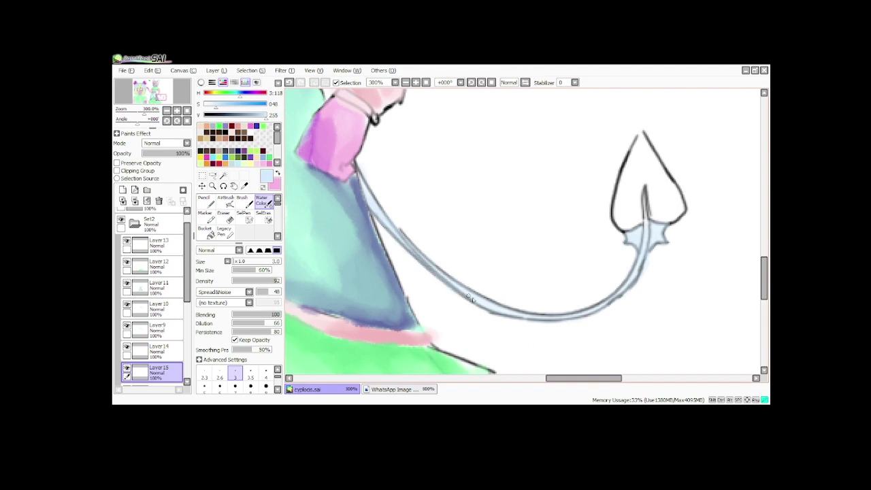
drag(469, 297, 529, 317)
Sample pink from the reference as the second colour and paint the lower part of the tail's pointed tip pale blue.
scroll(528, 293, down, 5)
key(x)
scroll(383, 310, up, 5)
right_click(398, 280)
scroll(413, 267, down, 6)
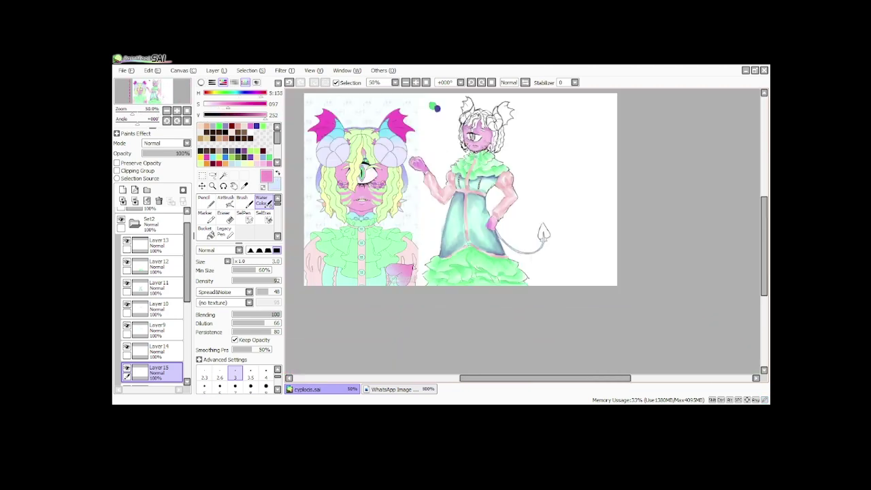
scroll(544, 228, up, 7)
key(x)
scroll(566, 333, up, 1)
mouse_move(469, 355)
mouse_down()
mouse_move(443, 331)
mouse_move(481, 342)
mouse_up()
mouse_move(585, 328)
mouse_down()
mouse_move(616, 309)
mouse_move(617, 275)
mouse_up()
mouse_move(453, 292)
mouse_down()
mouse_move(554, 250)
mouse_move(519, 313)
mouse_move(561, 343)
mouse_move(615, 289)
mouse_up()
scroll(546, 296, down, 5)
scroll(549, 297, down, 2)
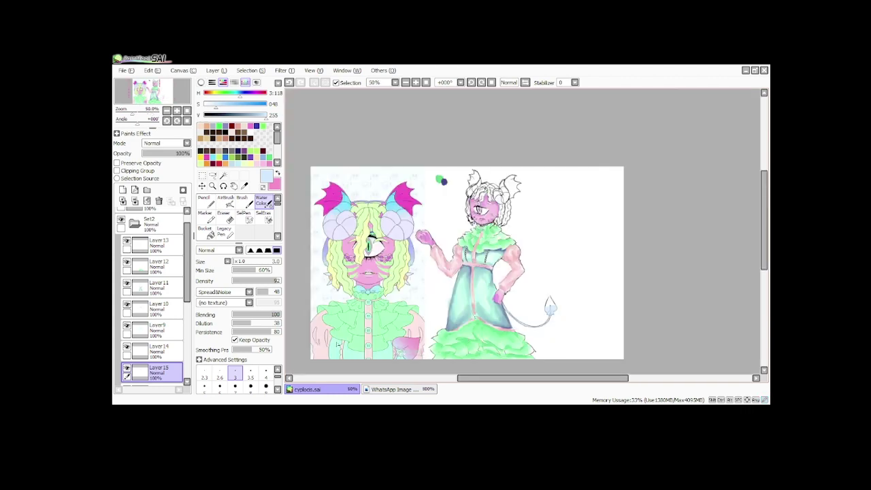
Switch to the sampled pink and paint the upper part of the tail's pointed tip.
scroll(565, 293, up, 9)
key(x)
mouse_move(518, 97)
mouse_down()
mouse_move(537, 149)
mouse_move(476, 253)
mouse_move(480, 122)
mouse_move(497, 95)
mouse_up()
scroll(500, 182, down, 2)
mouse_move(500, 182)
mouse_down()
mouse_move(472, 258)
mouse_move(529, 253)
mouse_move(501, 230)
mouse_up()
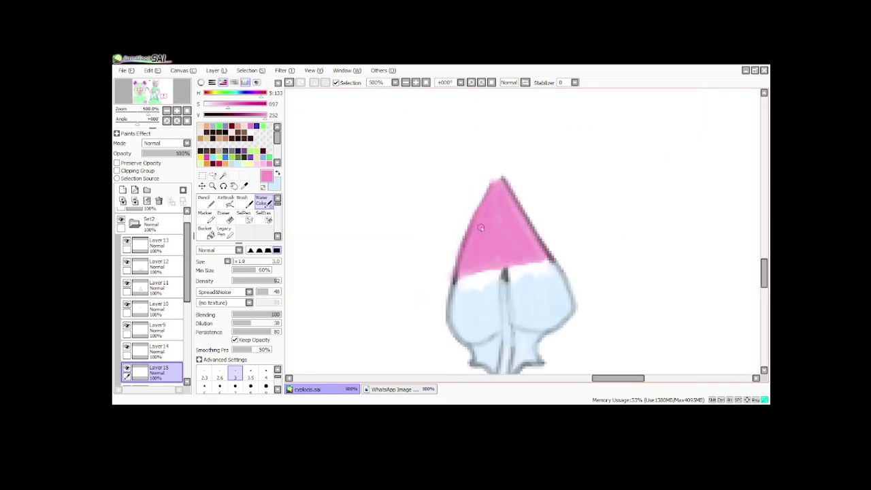
Blend the pink down into the tail tip's pale blue lower lobes at brush size 7.
click(235, 386)
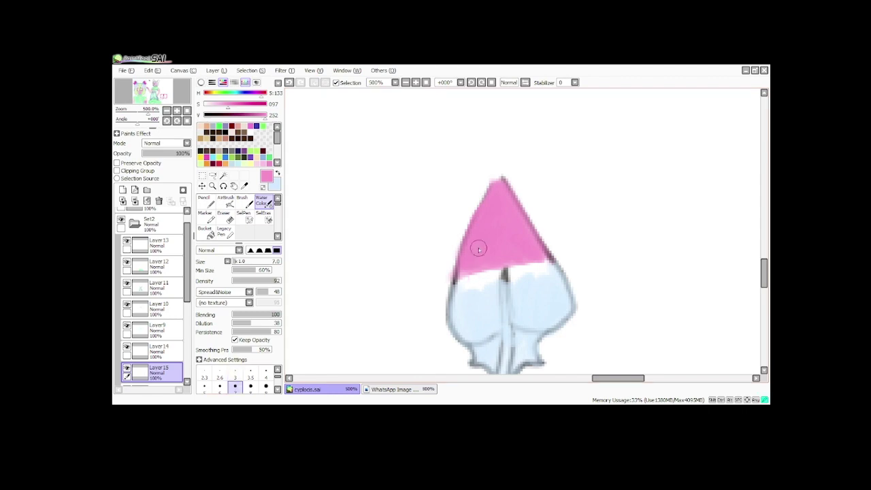
mouse_move(478, 249)
mouse_down()
mouse_move(488, 295)
mouse_move(545, 269)
mouse_up()
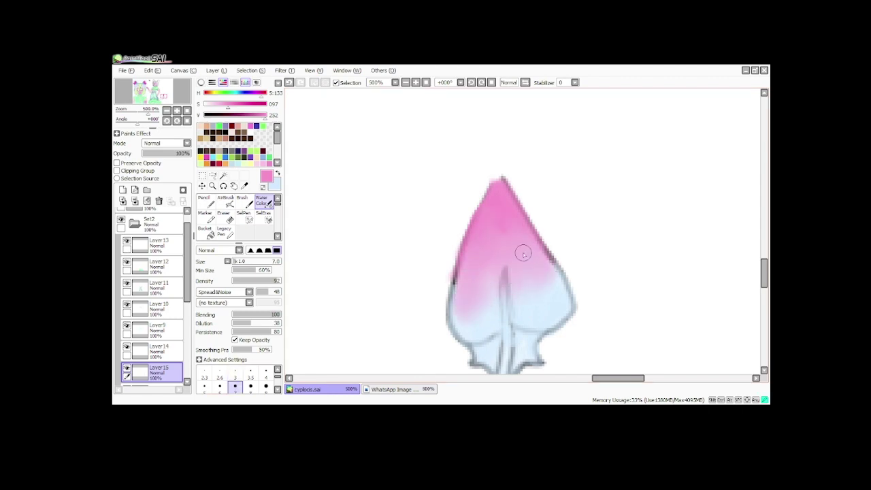
scroll(475, 281, down, 7)
Sample dark violet-blue from the canvas swatch and shade the tail on a new layer at brush size 5 and dilution 71.
scroll(372, 154, up, 7)
right_click(385, 190)
click(204, 387)
click(266, 323)
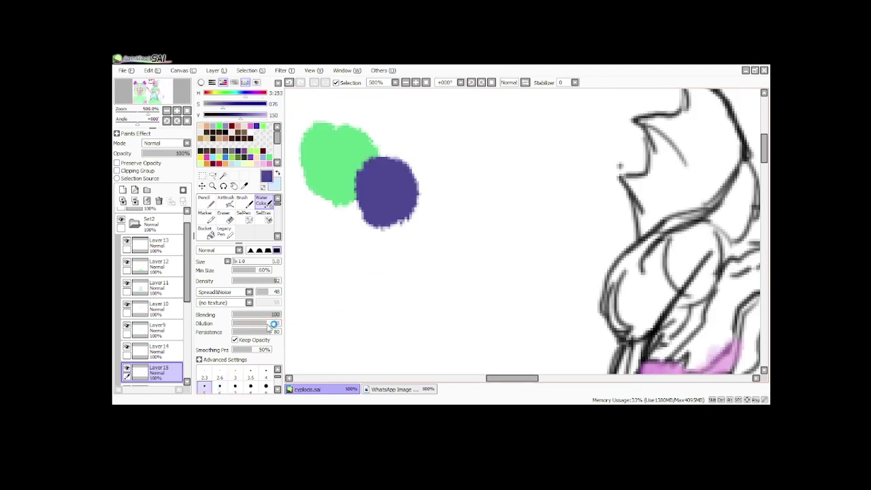
click(122, 191)
scroll(455, 170, down, 7)
scroll(539, 317, up, 5)
drag(348, 198, 374, 236)
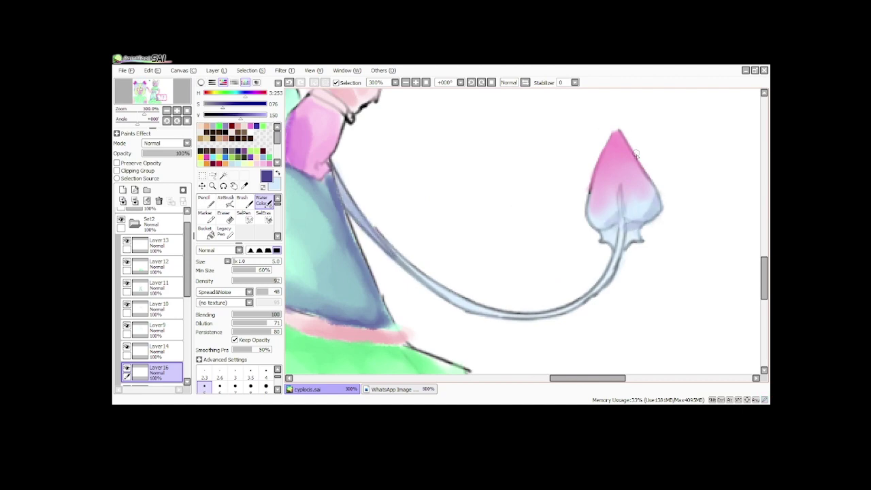
drag(617, 257, 555, 317)
Sample purple from the raised hand's skin and shade the tail's pointed tip.
scroll(540, 306, down, 5)
scroll(435, 216, up, 8)
right_click(443, 204)
scroll(433, 201, down, 6)
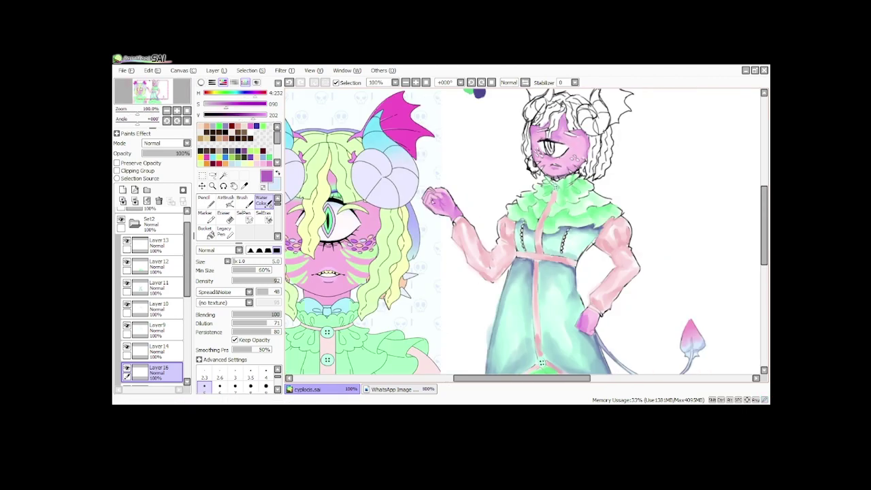
scroll(575, 165, down, 3)
scroll(575, 165, up, 7)
scroll(578, 163, down, 4)
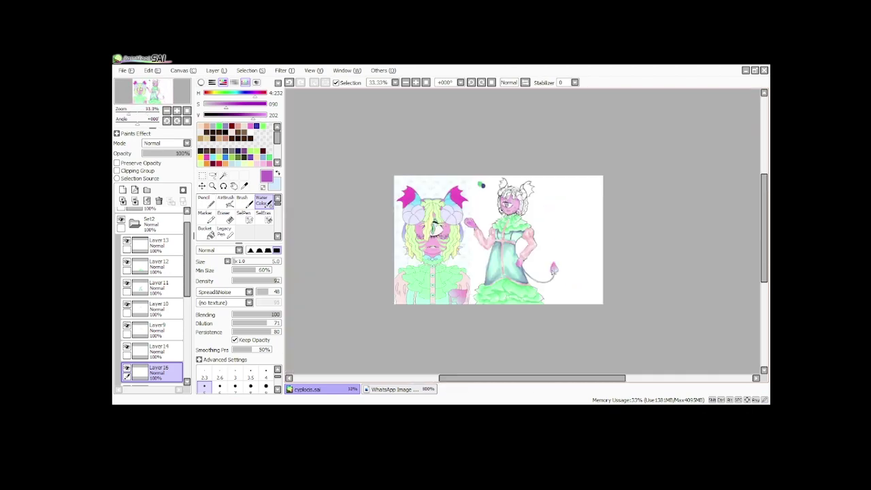
Sample light green from the reference hair and merge the tail layers down into Layer7.
scroll(381, 170, up, 5)
alt+click(377, 168)
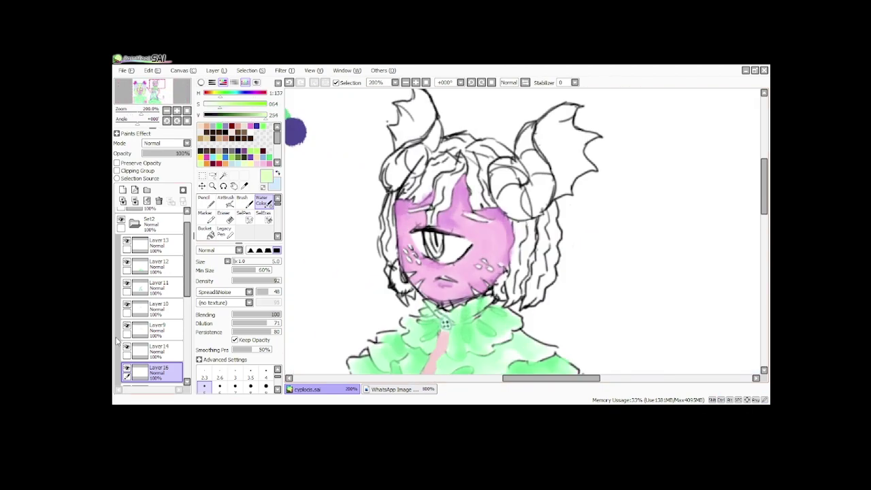
click(134, 201)
Select Layer 13 and sample pale yellow from the reference hair, keeping the light green as the second colour.
click(127, 241)
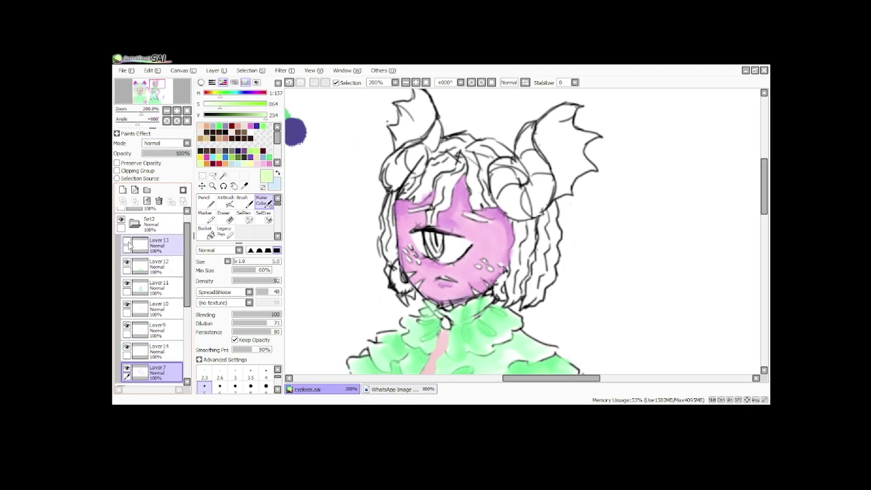
click(126, 241)
click(155, 244)
scroll(433, 191, down, 3)
drag(438, 242, 427, 371)
scroll(421, 146, up, 2)
key(x)
scroll(454, 186, down, 3)
scroll(320, 210, up, 2)
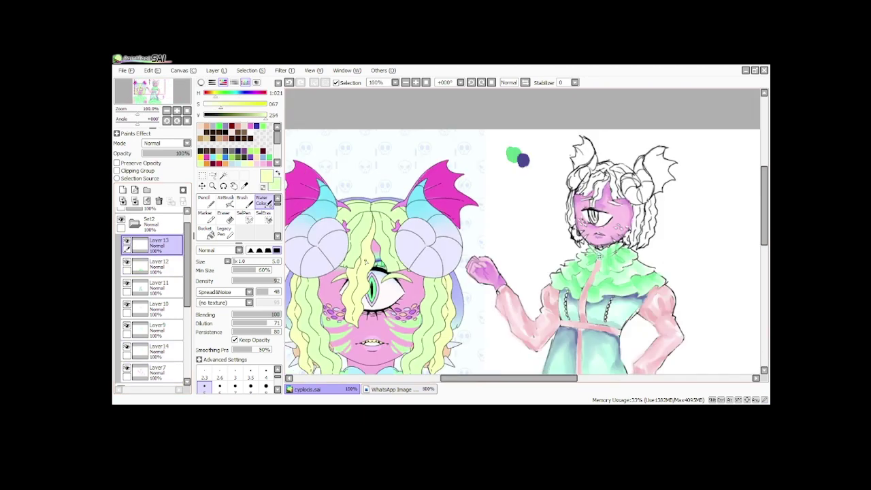
alt+click(350, 222)
Paint the forelock hanging over the forehead pale yellow at dilution 37.
scroll(612, 203, up, 5)
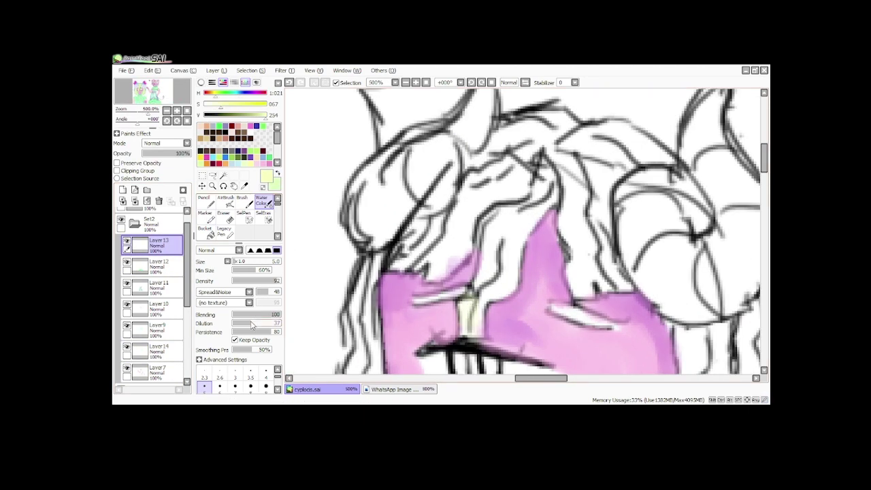
mouse_move(465, 333)
mouse_down()
mouse_move(473, 299)
mouse_move(505, 289)
mouse_up()
drag(548, 190, 488, 238)
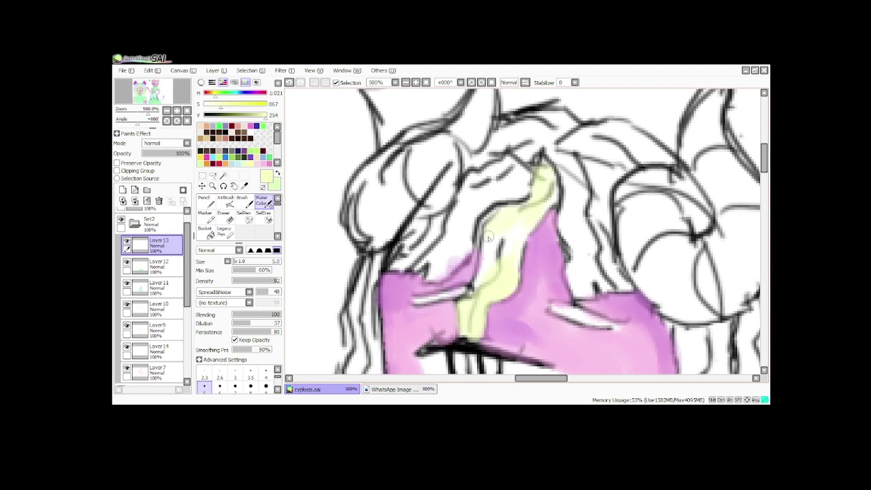
Fill the outer wavy lock beside the near cheek and the small hair tip below the far jaw with pale yellow.
scroll(450, 283, down, 5)
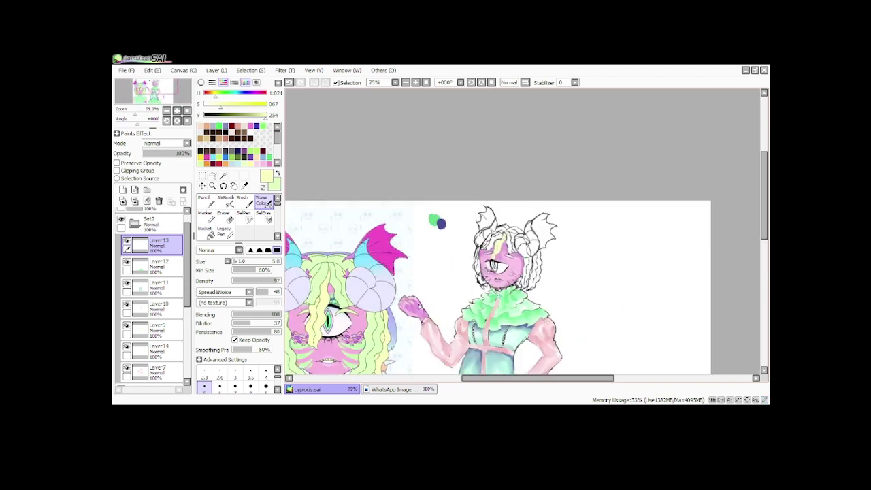
scroll(495, 276, up, 5)
scroll(521, 229, down, 5)
scroll(585, 204, up, 4)
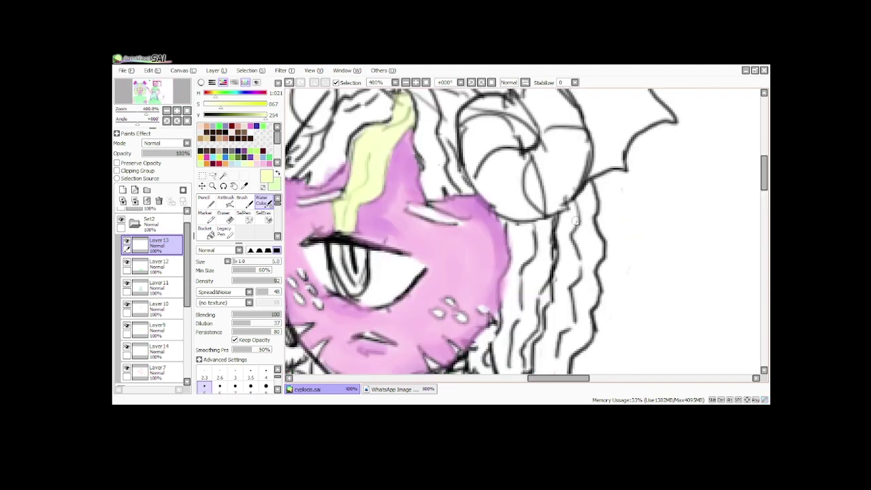
drag(560, 238, 591, 207)
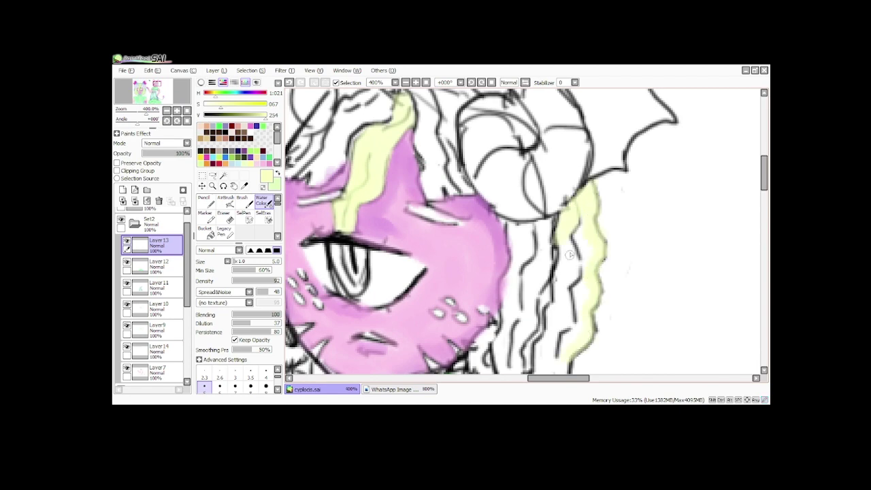
drag(577, 196, 579, 107)
drag(526, 309, 571, 161)
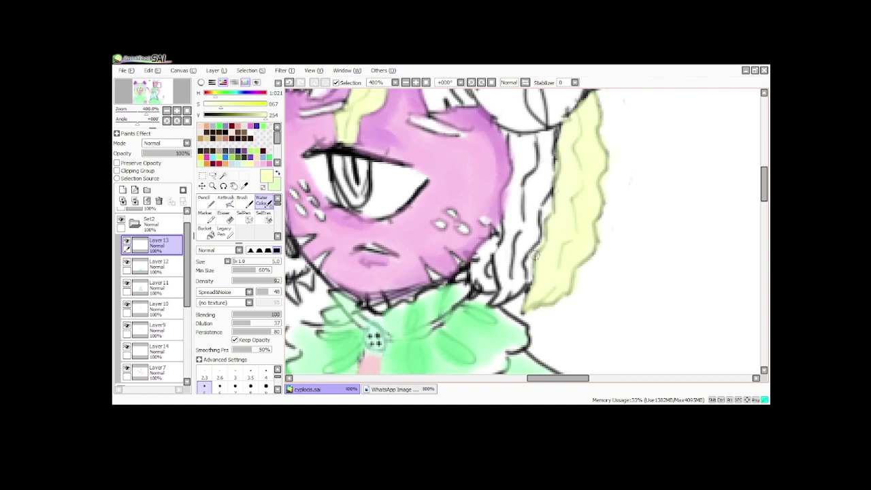
scroll(537, 256, down, 5)
scroll(558, 269, up, 5)
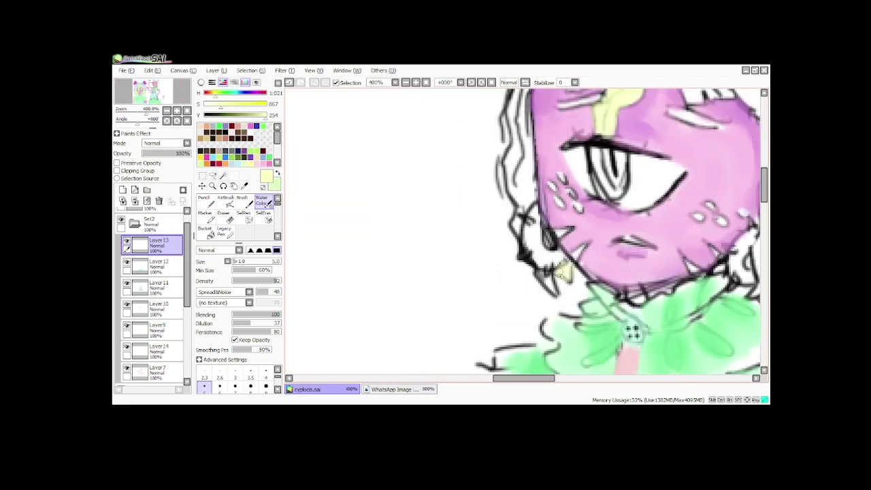
scroll(569, 263, down, 4)
Switch to light green and paint the inner wavy lock beside the near cheek on a new layer.
key(x)
scroll(577, 234, up, 3)
scroll(578, 226, down, 3)
click(123, 190)
scroll(632, 219, up, 4)
mouse_move(611, 319)
mouse_down()
mouse_move(601, 345)
mouse_move(597, 325)
mouse_up()
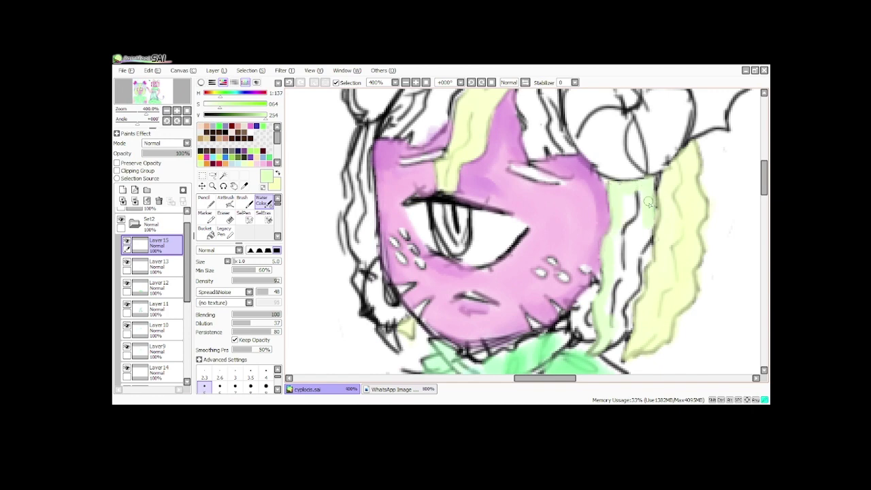
drag(617, 300, 623, 290)
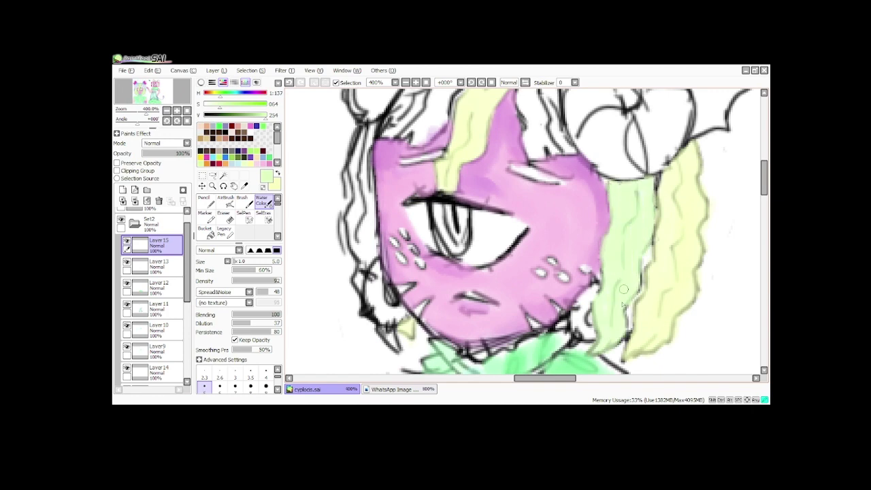
Paint the fringe on both sides of the yellow forelock light green.
scroll(626, 313, down, 5)
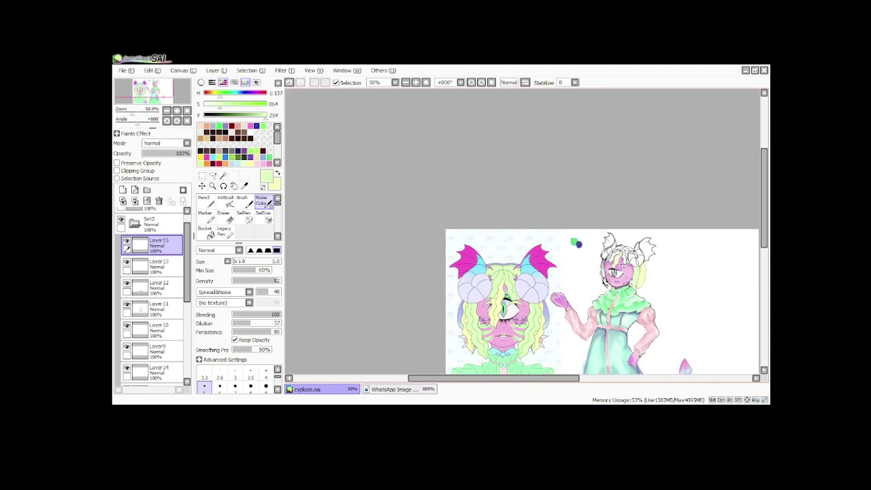
scroll(544, 225, up, 5)
mouse_move(625, 176)
mouse_down()
mouse_move(572, 239)
mouse_move(536, 259)
mouse_up()
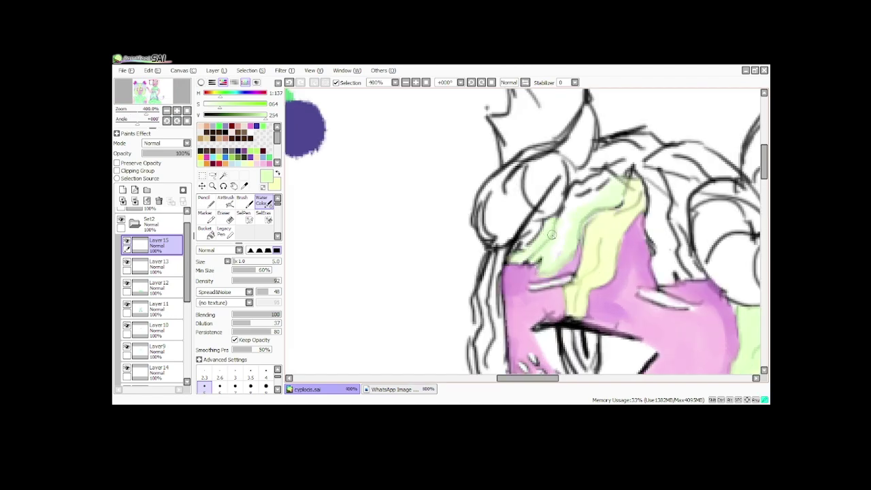
scroll(552, 234, down, 5)
scroll(592, 196, up, 5)
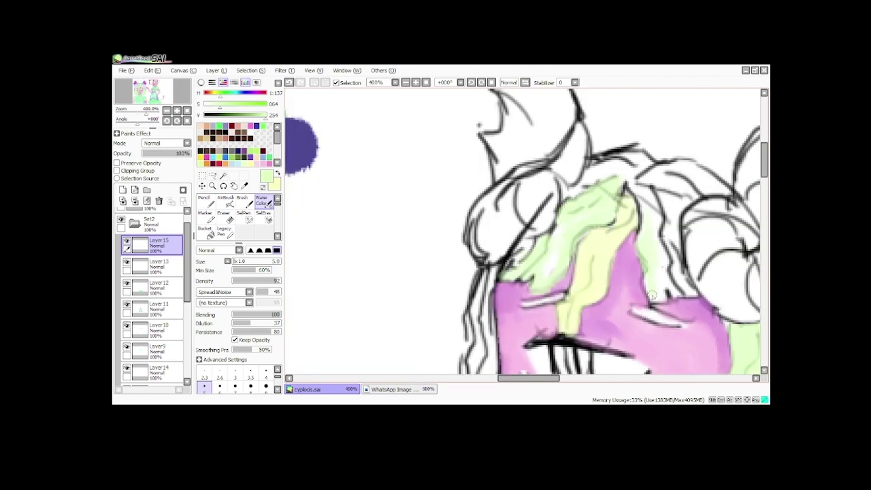
mouse_move(684, 293)
mouse_down()
mouse_move(668, 203)
mouse_move(668, 272)
mouse_move(629, 185)
mouse_up()
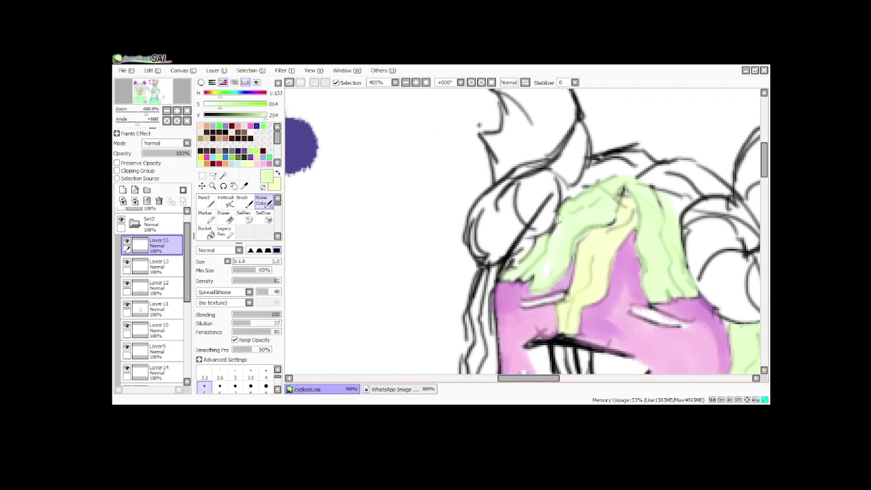
Extend the light green over the crown of the head and fill the remaining gaps in the fringe.
scroll(561, 246, down, 5)
scroll(616, 228, up, 5)
mouse_move(497, 212)
mouse_down()
mouse_move(537, 249)
mouse_move(548, 235)
mouse_up()
drag(408, 239, 454, 202)
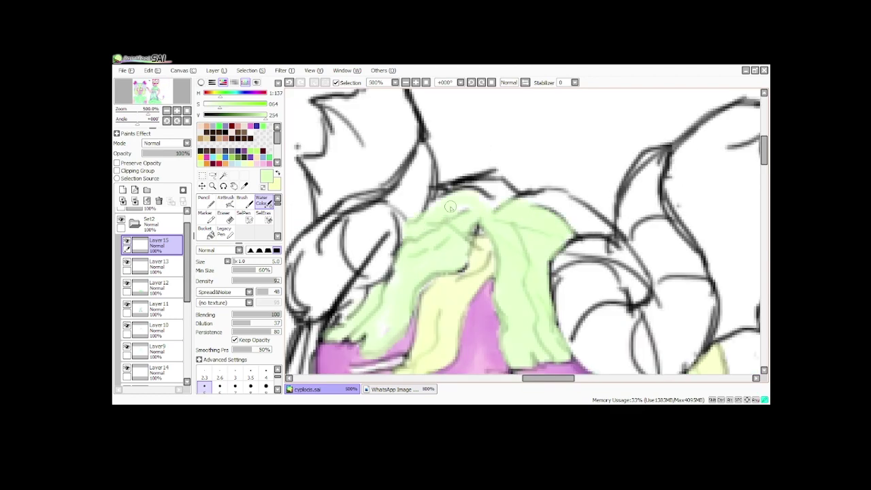
drag(396, 255, 369, 319)
scroll(505, 209, down, 5)
Paint the long strand beside the far cheek light green.
scroll(487, 232, up, 4)
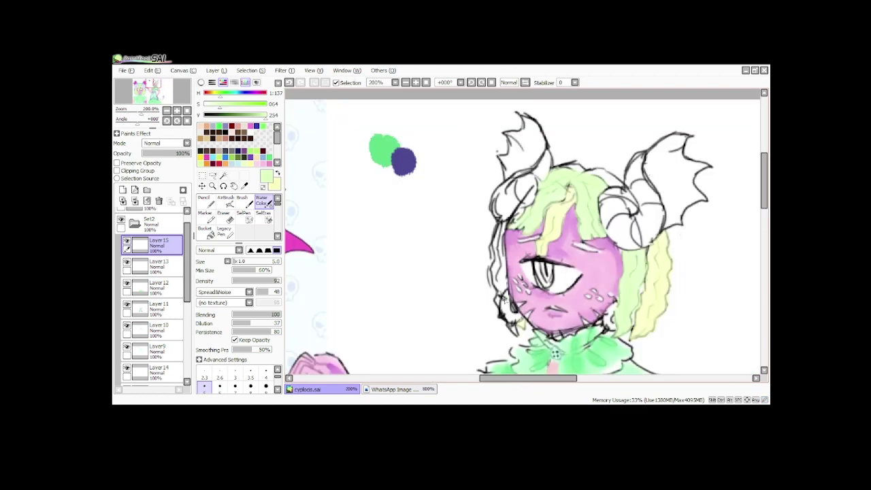
mouse_move(504, 163)
mouse_down()
mouse_move(486, 236)
mouse_move(491, 309)
mouse_up()
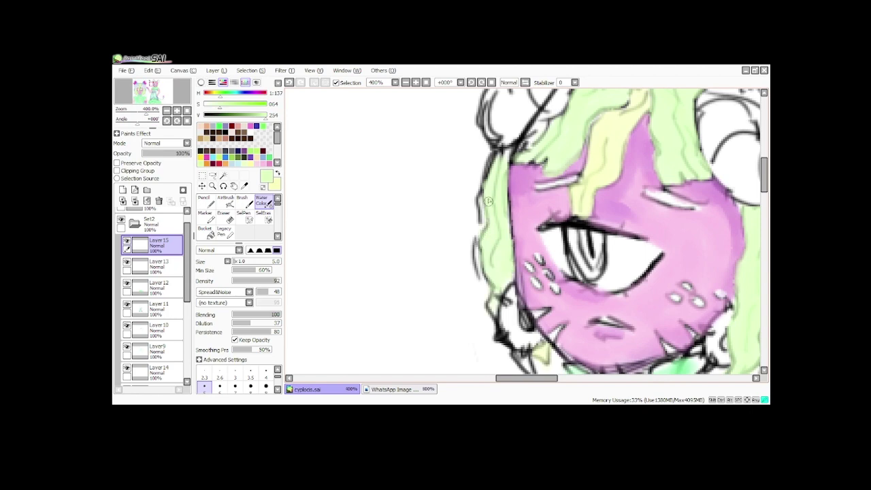
Sample periwinkle blue from the reference's back hair and paint the strip behind the crown on a new layer.
scroll(495, 306, up, 4)
scroll(340, 294, up, 6)
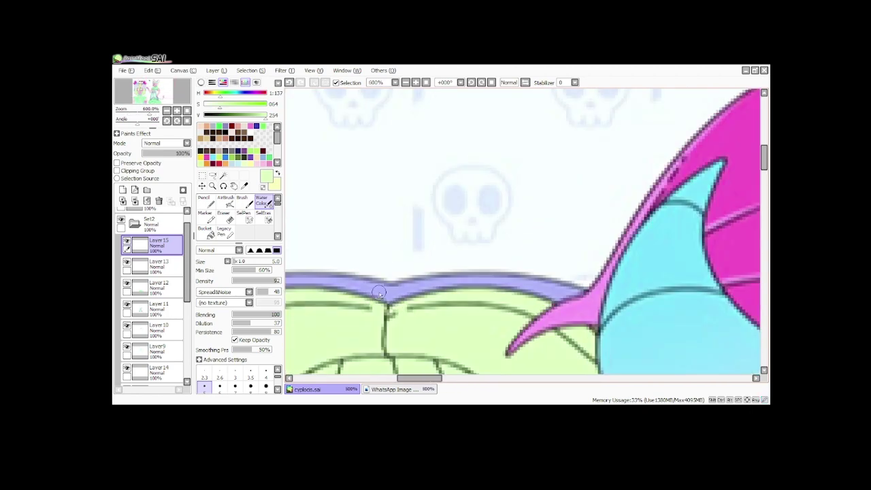
right_click(380, 291)
scroll(379, 291, down, 5)
scroll(626, 262, up, 5)
key(ctrl+shift+n)
mouse_move(616, 238)
mouse_down()
mouse_move(700, 279)
mouse_move(661, 252)
mouse_move(586, 233)
mouse_move(588, 222)
mouse_up()
scroll(589, 211, down, 9)
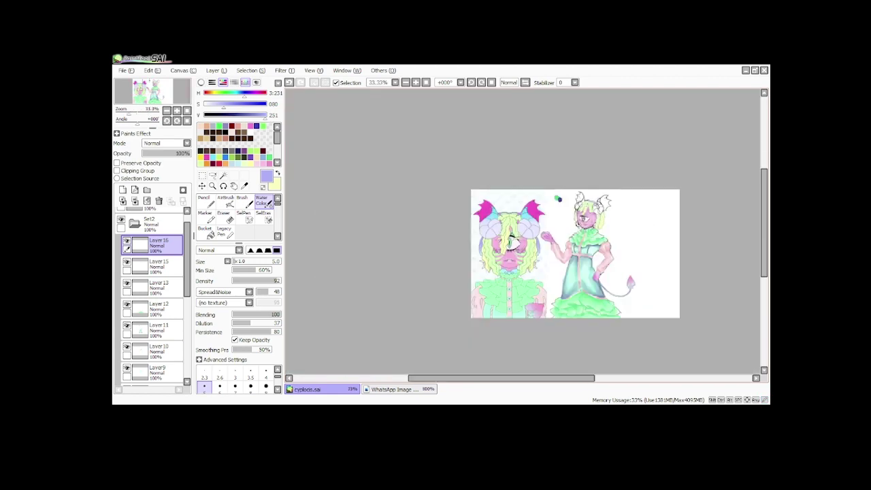
Sample the green swatch as second colour, shift the pale yellow to a warmer, darker tone and add a layer above Layer 15.
scroll(598, 204, up, 3)
scroll(577, 179, up, 1)
right_click(480, 189)
click(263, 177)
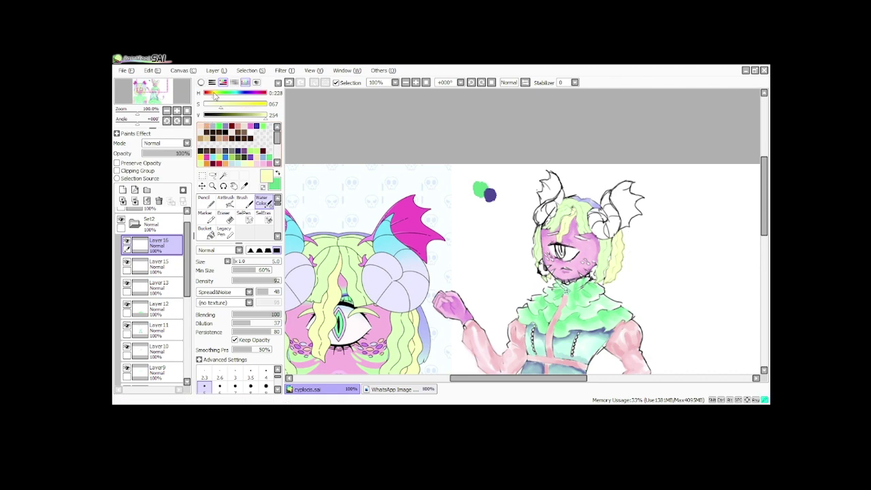
click(158, 266)
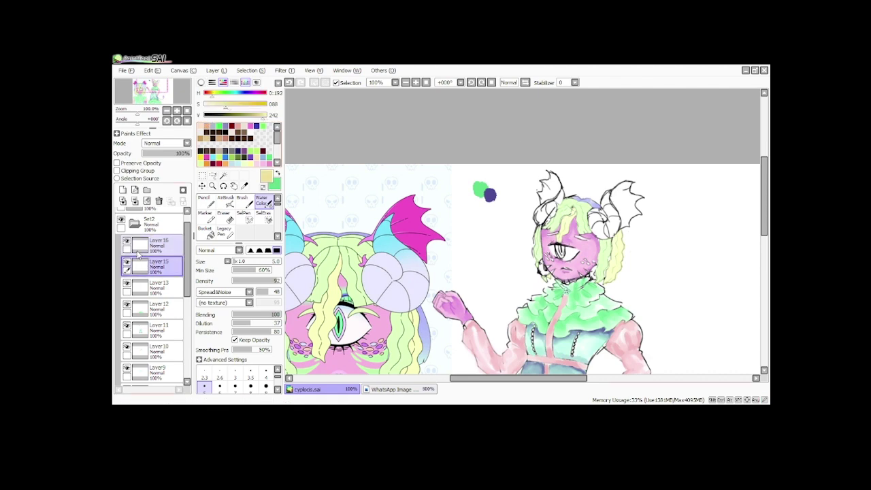
click(122, 190)
Set the yellow's saturation to 102 and paint golden shadows on the forelock and the outer side lock.
scroll(617, 274, up, 3)
scroll(623, 175, down, 4)
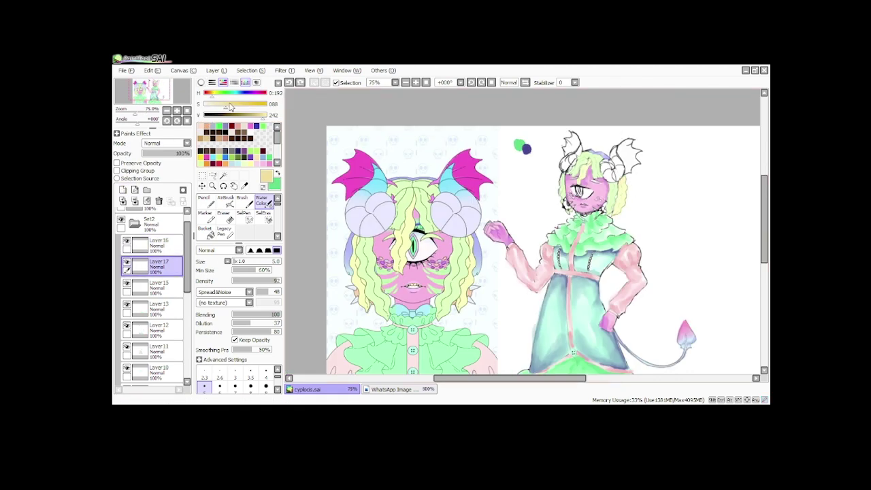
scroll(600, 199, up, 4)
scroll(599, 199, down, 4)
scroll(596, 183, up, 7)
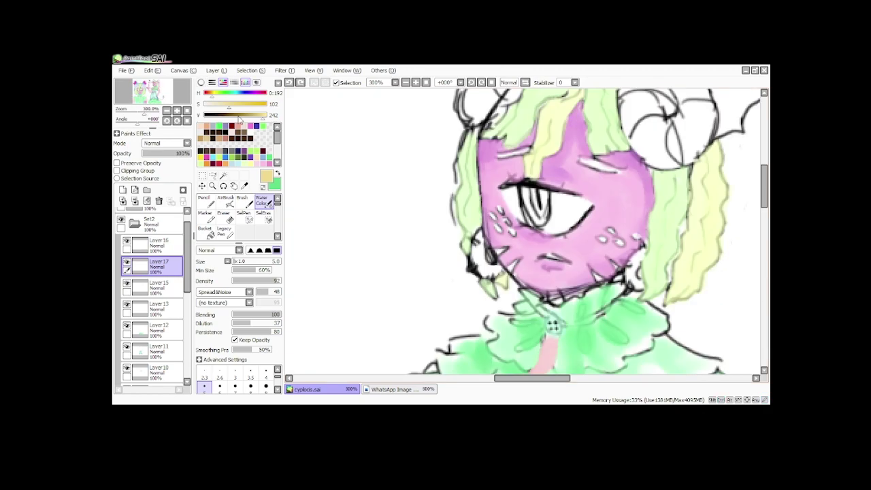
mouse_move(521, 249)
mouse_down()
mouse_move(595, 229)
mouse_move(598, 163)
mouse_up()
scroll(581, 251, down, 7)
scroll(636, 302, up, 3)
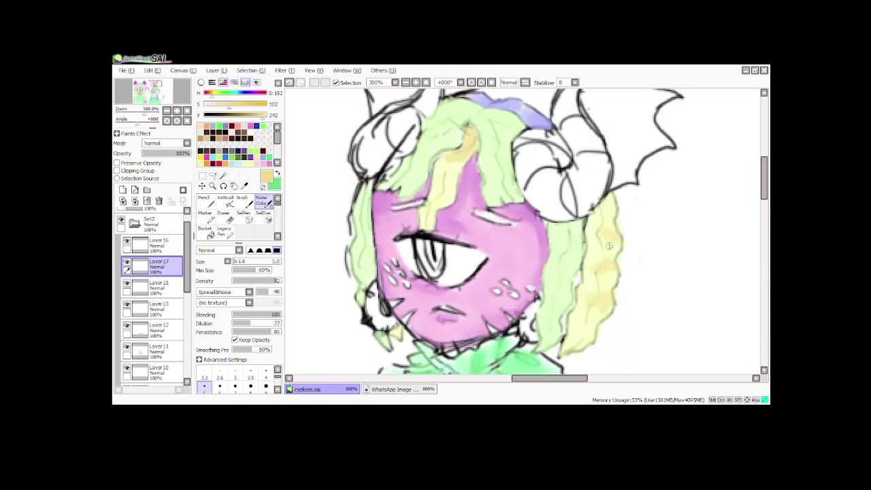
scroll(600, 288, down, 4)
scroll(572, 205, up, 4)
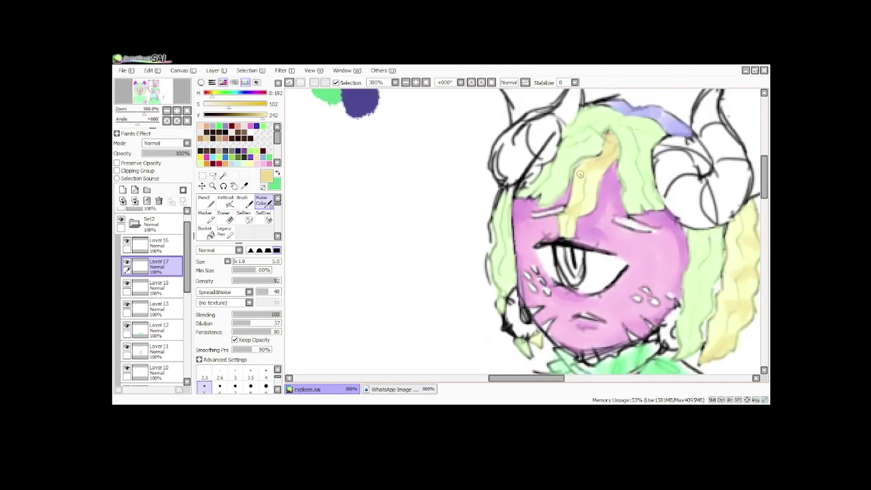
Dab darker green shadows on the crown and the strand beside the cheek, then merge Layer 17 into Layer 15.
click(276, 174)
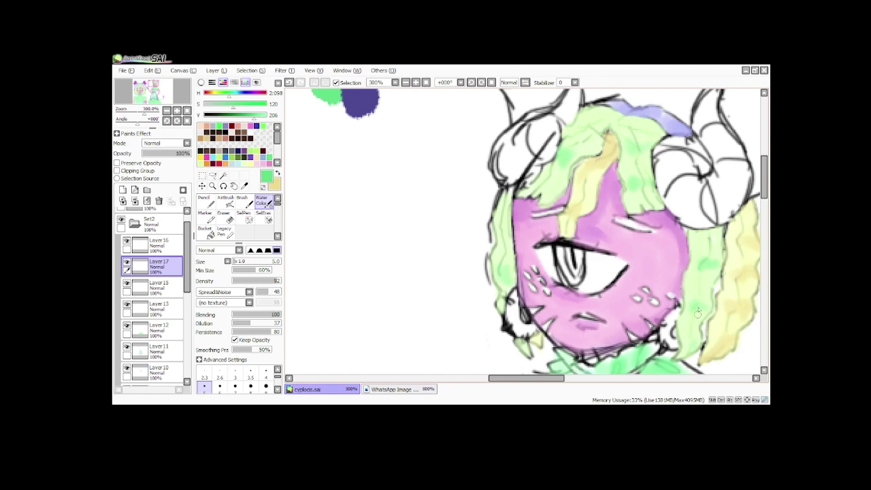
scroll(576, 179, down, 4)
scroll(575, 198, up, 1)
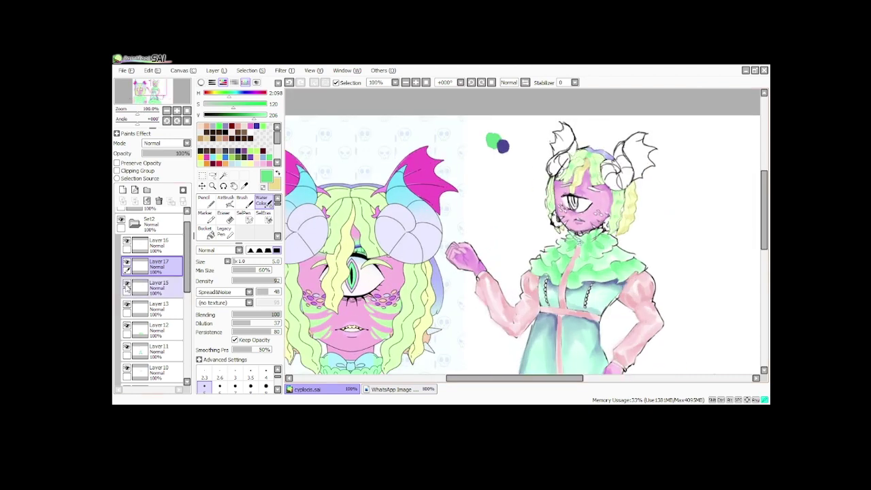
click(135, 201)
Set the brush dilution to 72 and blend green shadows through the cheek strand, bangs and crown hair.
scroll(598, 161, up, 2)
click(265, 323)
scroll(618, 247, up, 4)
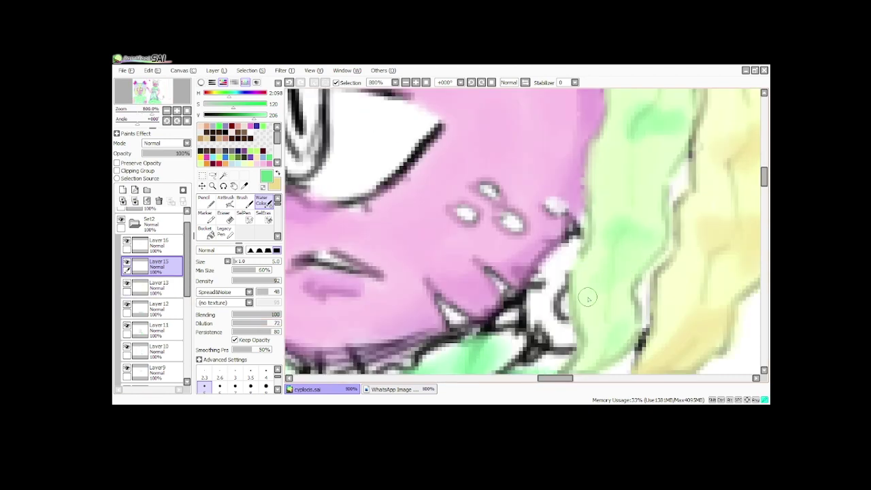
scroll(620, 183, down, 5)
scroll(666, 245, up, 2)
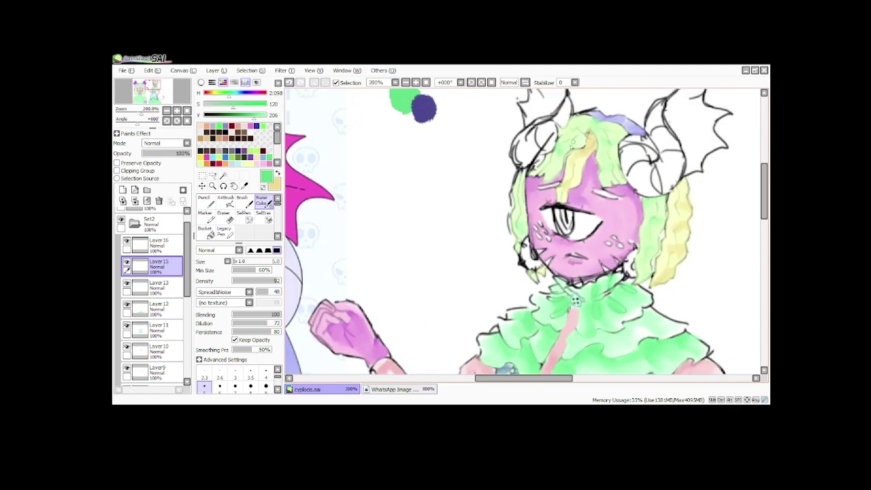
scroll(524, 175, down, 3)
scroll(527, 152, up, 6)
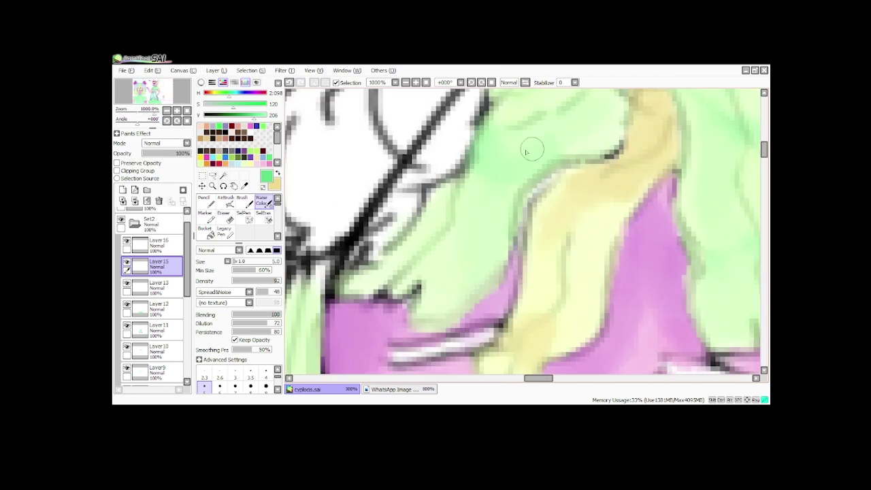
scroll(578, 117, down, 6)
scroll(517, 204, up, 3)
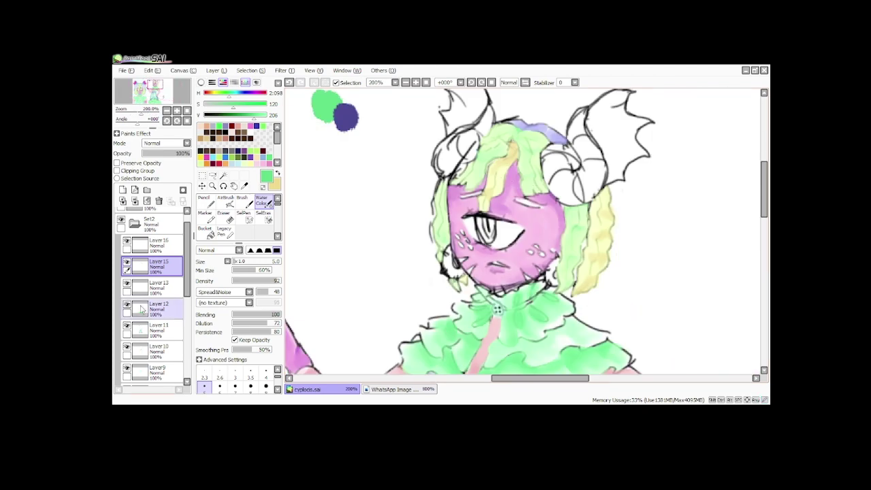
Erase the golden shadows from the yellow forelock on Layer 15 with a size 7 Eraser.
click(126, 262)
click(127, 263)
click(225, 217)
scroll(479, 185, up, 4)
click(235, 357)
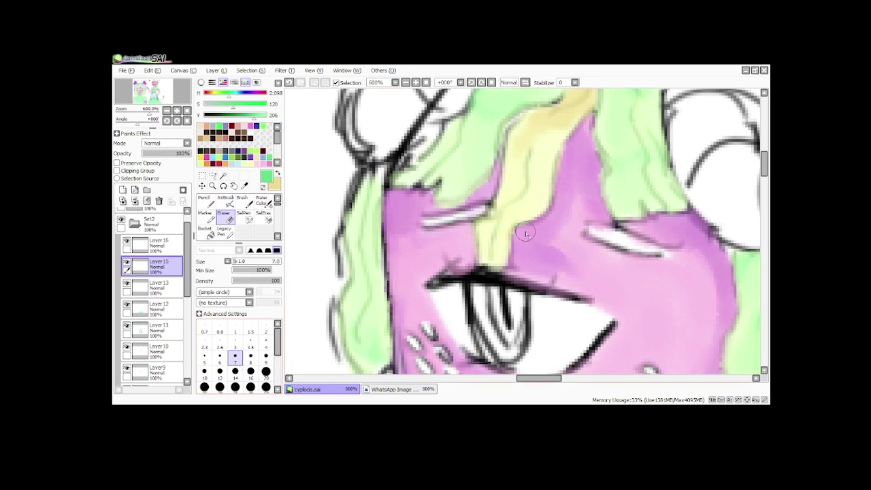
scroll(517, 160, down, 4)
scroll(575, 123, up, 6)
mouse_move(575, 122)
mouse_down()
mouse_move(523, 184)
mouse_move(527, 241)
mouse_up()
scroll(527, 242, down, 3)
scroll(550, 169, up, 2)
drag(551, 168, 549, 228)
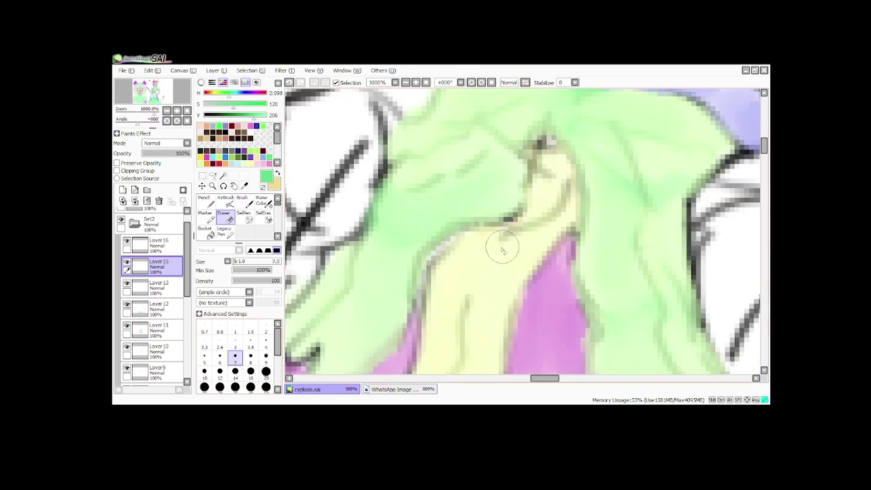
Erase the remaining golden shadows from the outer yellow side lock.
scroll(470, 238, down, 5)
scroll(487, 265, up, 2)
drag(531, 181, 472, 335)
drag(551, 219, 551, 174)
scroll(533, 232, down, 6)
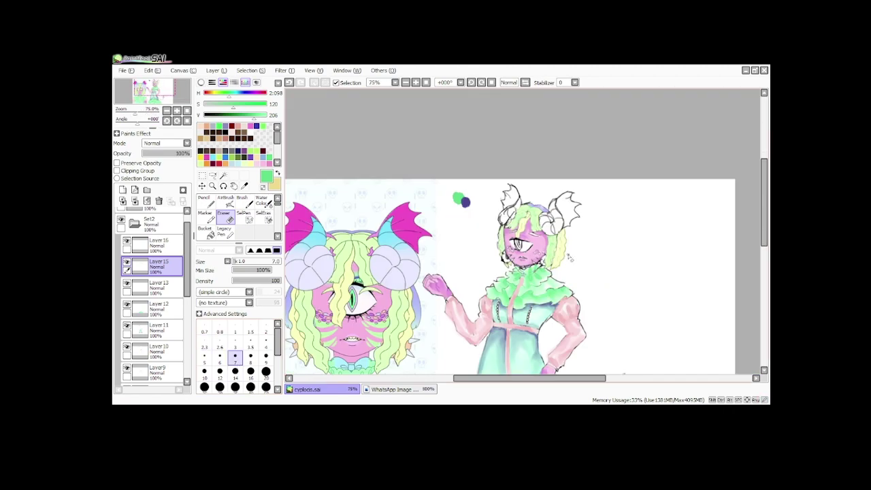
scroll(507, 221, up, 4)
scroll(514, 224, down, 4)
scroll(530, 225, up, 5)
Sample the reference's yellow hair, mix a yellow-green Water Color shade (H 1:032, S 092, V 242) and add a layer above Layer 15.
right_click(504, 208)
scroll(502, 206, down, 5)
scroll(484, 199, up, 5)
click(218, 94)
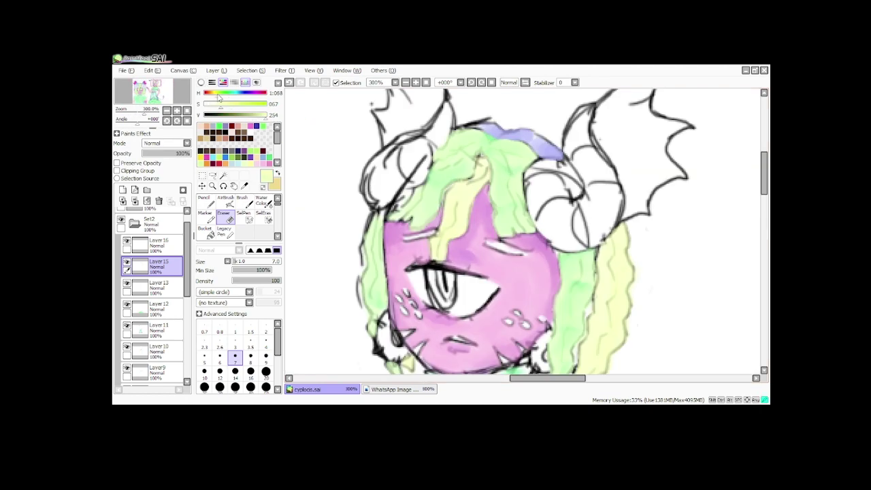
click(262, 202)
click(278, 173)
scroll(448, 215, down, 5)
scroll(385, 269, up, 6)
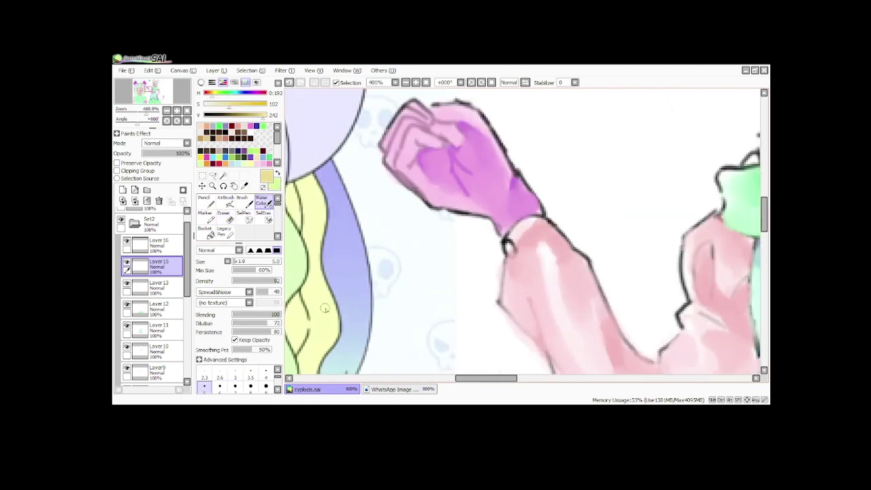
right_click(313, 224)
scroll(314, 224, down, 3)
click(122, 190)
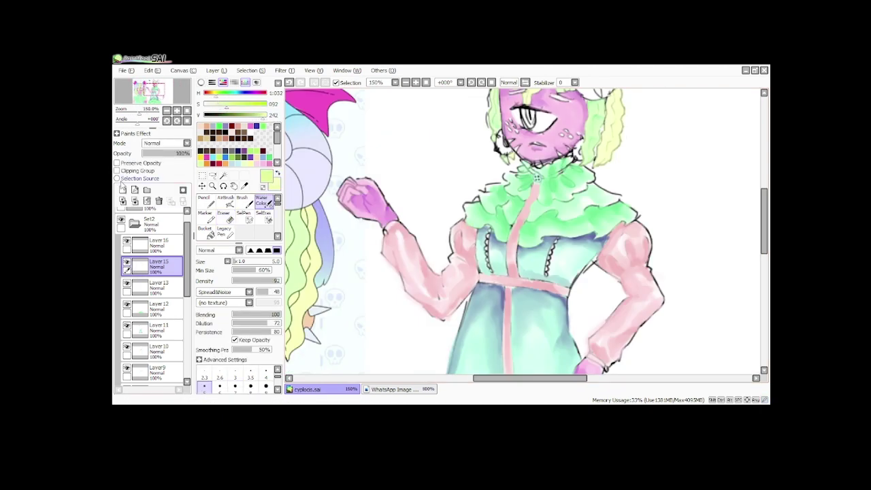
Paint soft yellow-green shadows on the outer side lock and the forelock.
scroll(530, 183, up, 3)
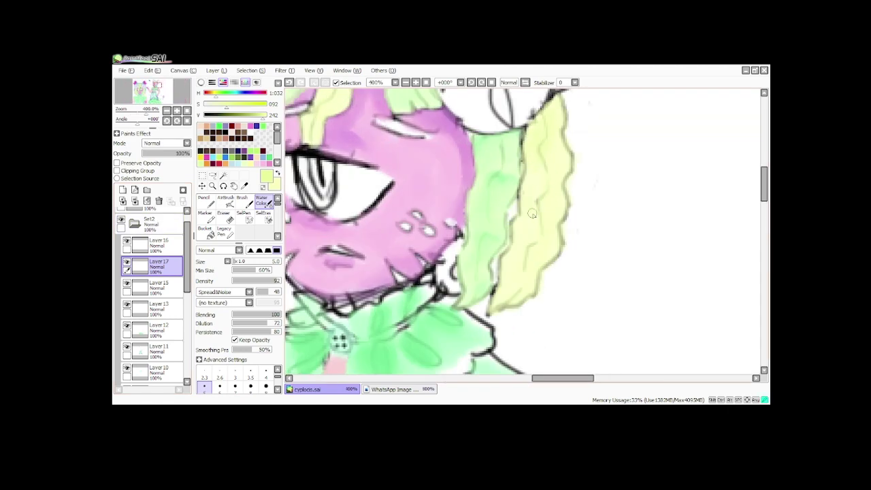
scroll(543, 264, down, 5)
scroll(576, 252, up, 6)
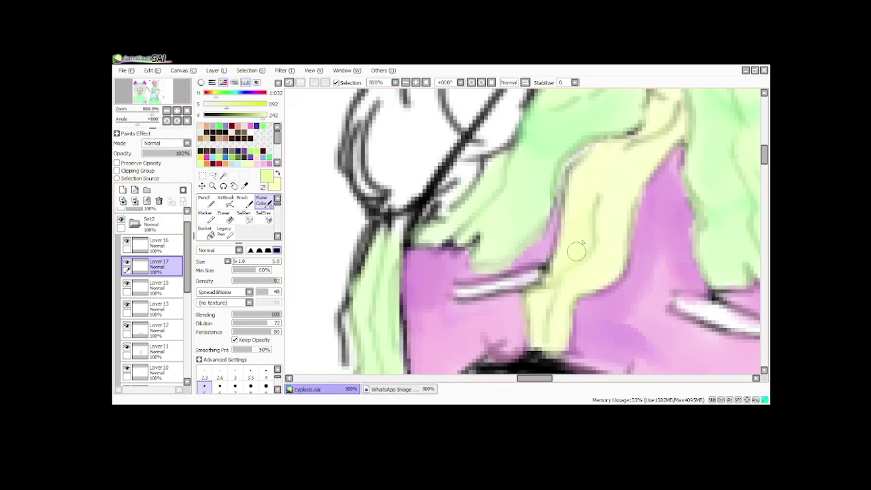
scroll(590, 282, down, 3)
scroll(609, 243, up, 3)
scroll(592, 208, down, 3)
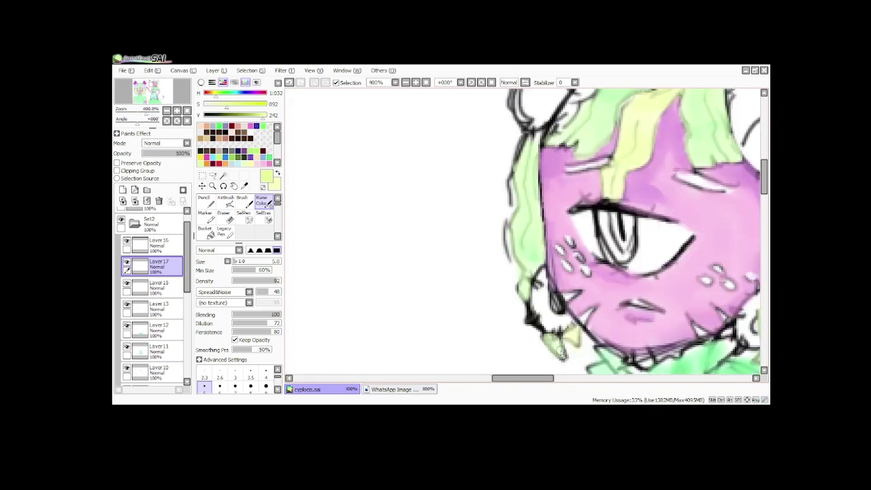
Set the dilution to 33 and deepen the yellow-green shadows on the jaw-side tips, forelock and outer side lock.
scroll(550, 337, up, 3)
click(249, 324)
drag(596, 316, 598, 311)
scroll(570, 238, down, 6)
scroll(591, 192, up, 5)
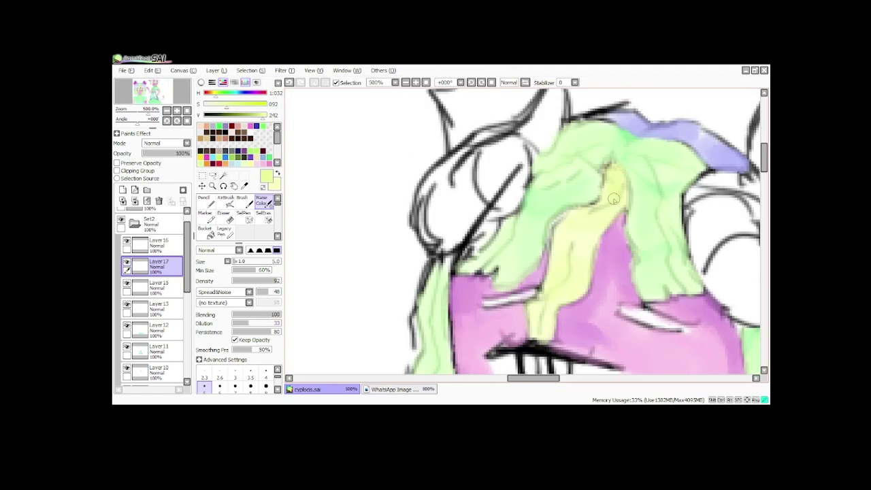
scroll(596, 200, down, 4)
scroll(661, 258, up, 4)
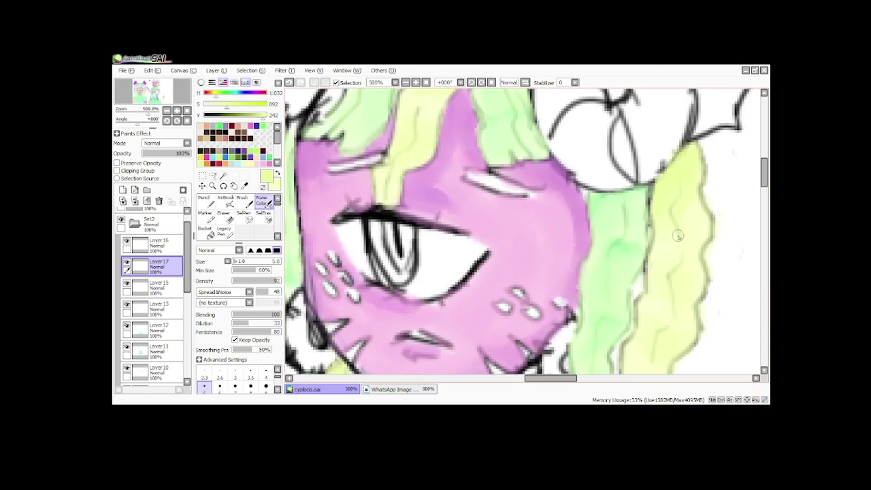
scroll(646, 225, down, 5)
Sample periwinkle blue, lower its saturation to 036 and shade the eye white below the upper lid.
right_click(392, 256)
scroll(595, 210, up, 3)
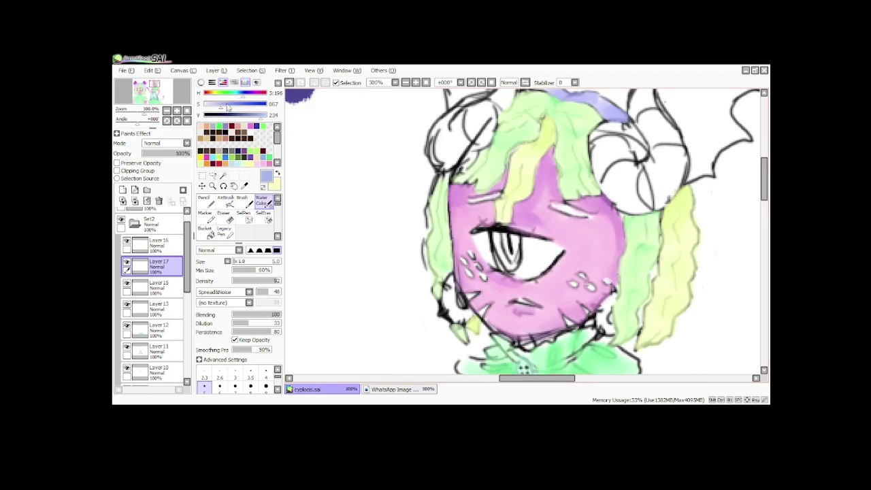
scroll(543, 266, up, 4)
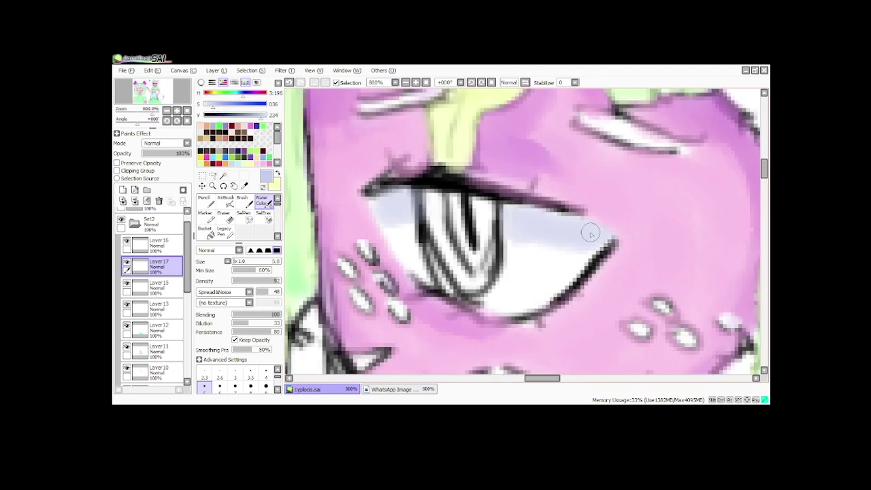
scroll(385, 227, down, 6)
scroll(566, 228, up, 6)
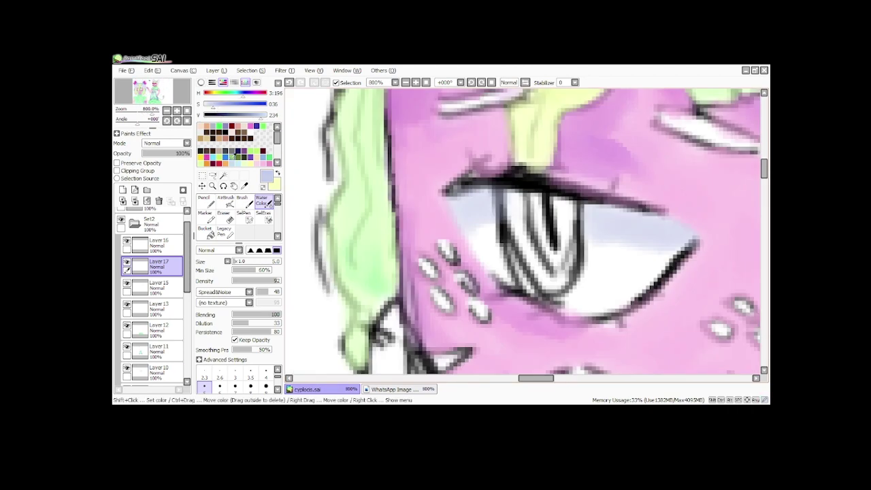
Pick a muted purple, add a layer above Layer 17 and softly shade the eye white's outer corner at dilution 81.
click(244, 151)
click(123, 190)
drag(633, 238, 672, 239)
key(ctrl+z)
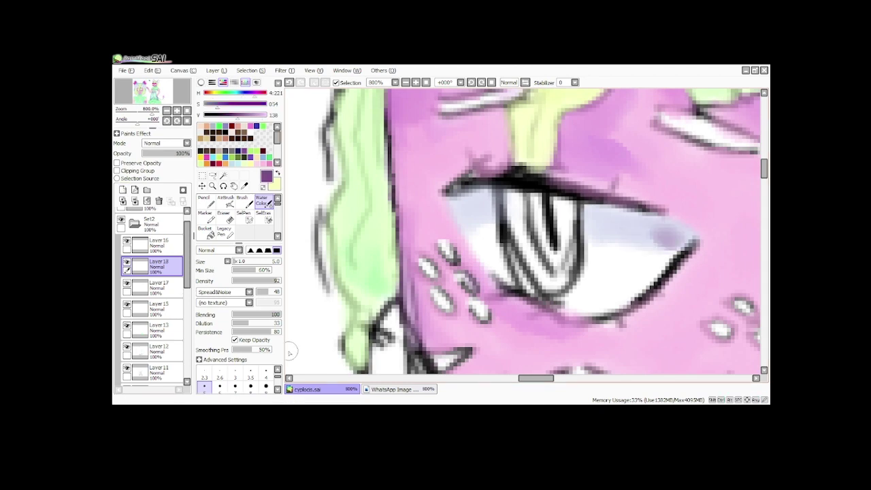
scroll(634, 165, down, 8)
scroll(656, 214, up, 9)
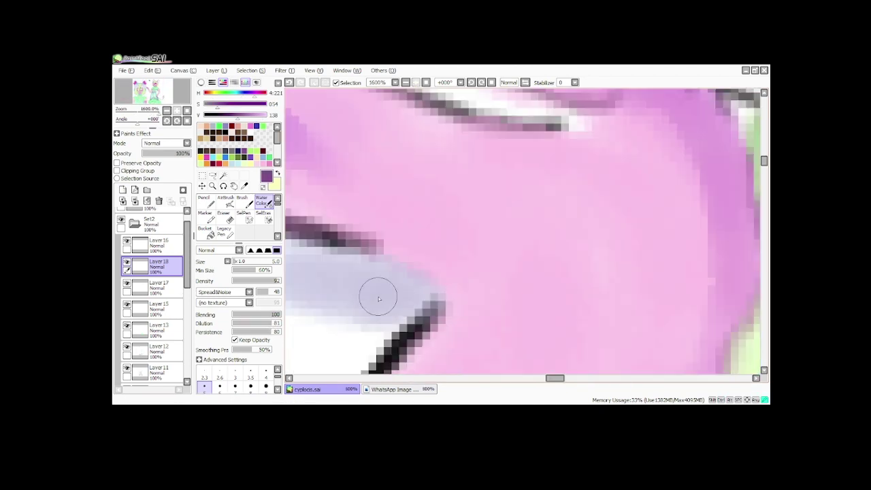
drag(379, 295, 417, 289)
scroll(418, 290, down, 8)
scroll(409, 278, up, 6)
Paint a white highlight across the iris's outer edge with a size 3 AirBrush.
right_click(386, 291)
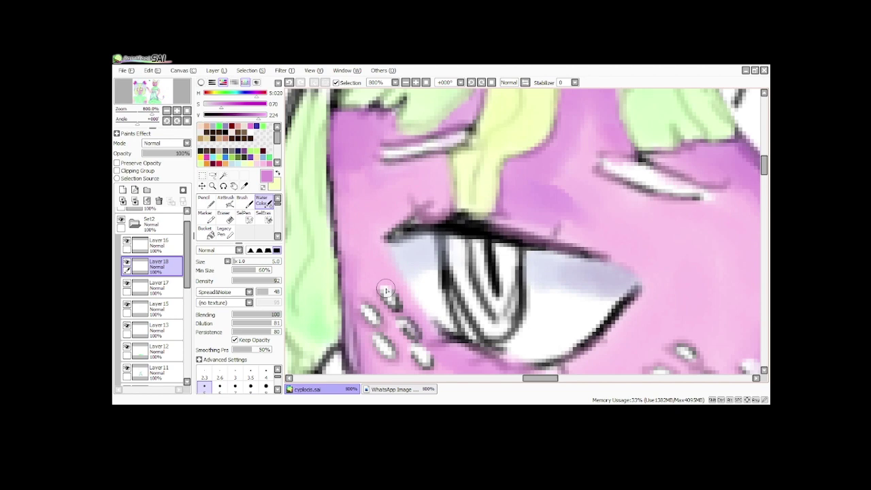
click(409, 262)
scroll(416, 218, down, 6)
click(225, 201)
click(235, 343)
scroll(449, 224, up, 6)
drag(412, 223, 377, 226)
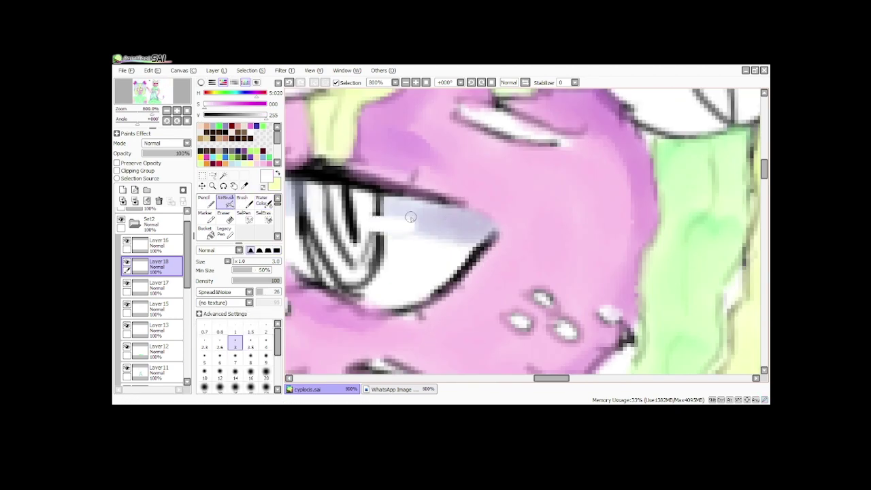
scroll(409, 218, down, 7)
Sample mint green and lavender from the reference eye and paint the inner iris mint with Water Color on Layer 15.
click(148, 309)
scroll(381, 299, down, 3)
scroll(301, 298, up, 9)
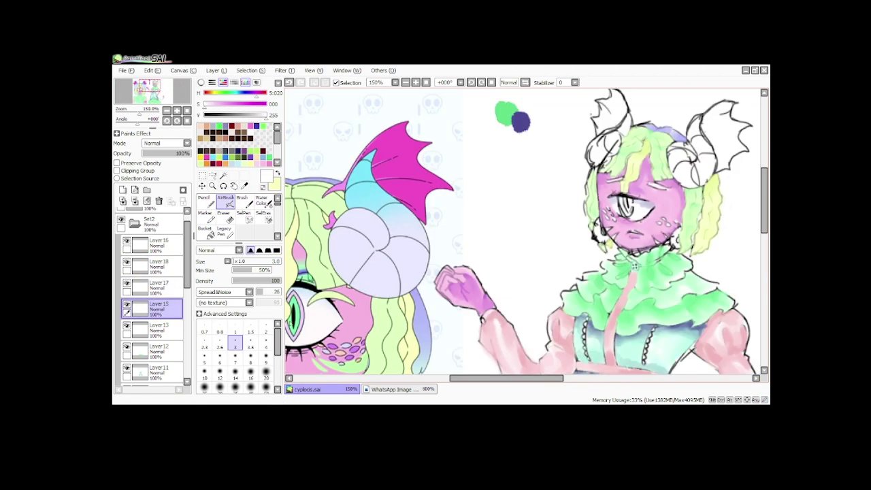
right_click(293, 155)
alt+click(294, 178)
scroll(294, 179, down, 6)
scroll(434, 213, up, 5)
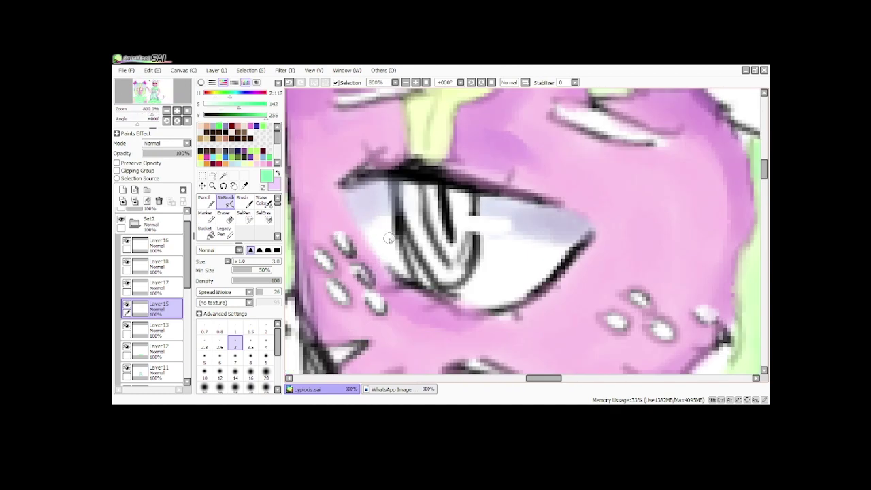
click(262, 201)
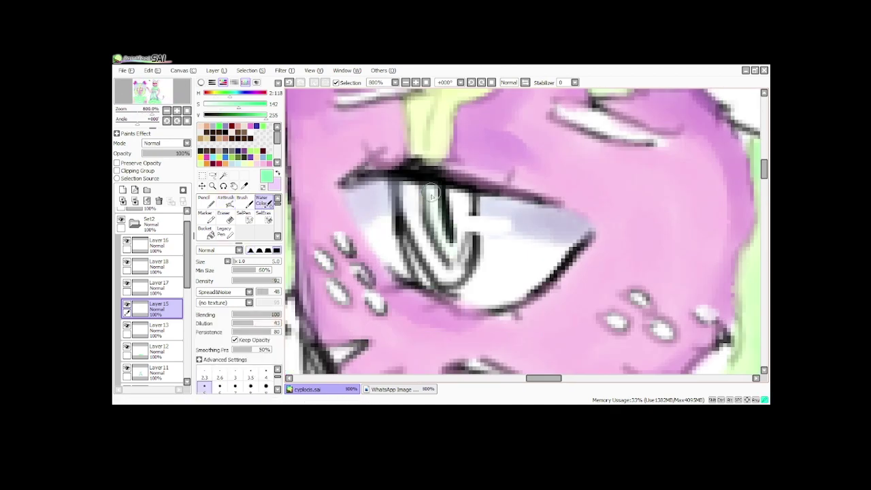
mouse_move(431, 194)
mouse_down()
mouse_move(450, 251)
mouse_move(456, 189)
mouse_move(441, 184)
mouse_move(413, 230)
mouse_up()
Switch to lavender and paint the outer ring of the iris on a new layer above Layer 15.
click(278, 174)
click(123, 190)
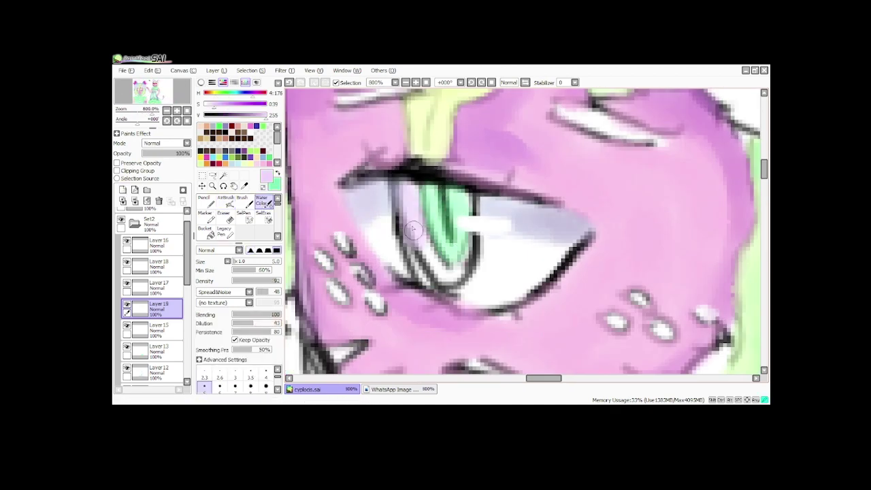
key(ctrl+z)
scroll(414, 230, down, 6)
scroll(387, 193, up, 8)
alt+click(420, 310)
scroll(420, 310, down, 8)
scroll(442, 272, up, 8)
drag(480, 167, 532, 322)
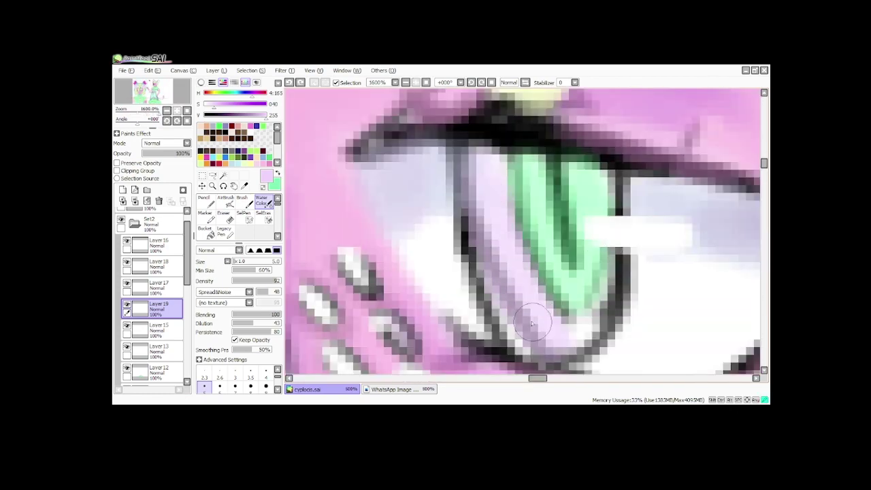
Sample the darker green swatch and shade the upper part of the mint iris with a size 4 brush at dilution 45.
scroll(532, 324, down, 8)
scroll(329, 191, up, 3)
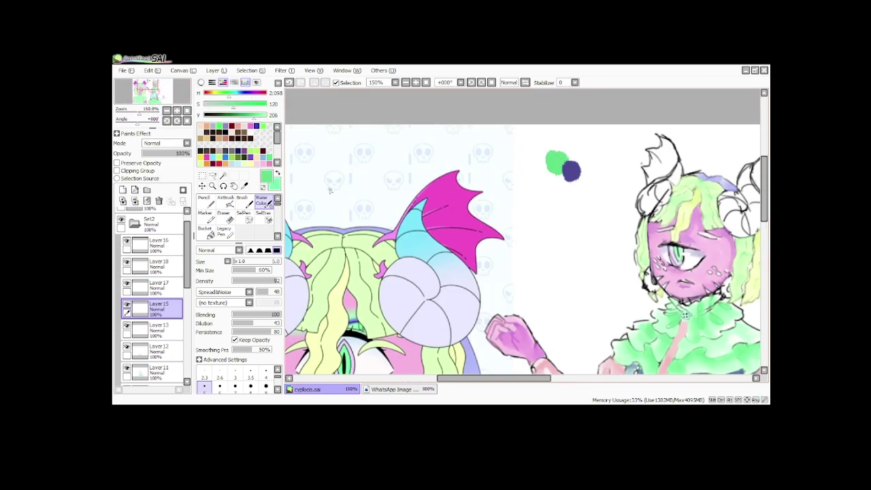
scroll(674, 253, up, 6)
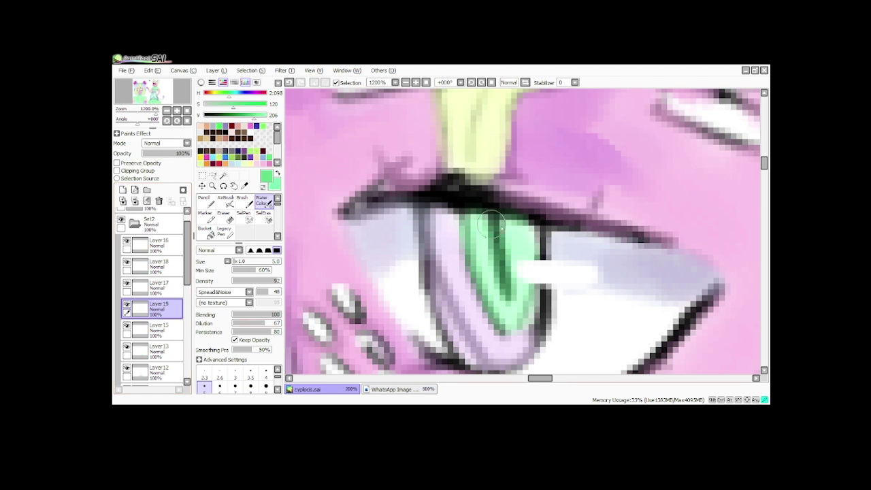
mouse_move(491, 224)
mouse_down()
mouse_move(514, 224)
mouse_move(498, 212)
mouse_move(469, 217)
mouse_move(528, 199)
mouse_up()
key(ctrl+z)
key(ctrl+z)
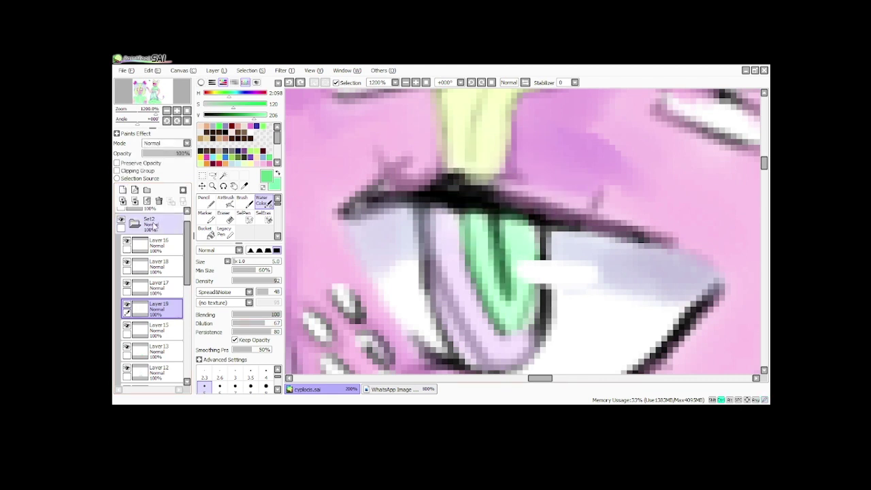
click(266, 373)
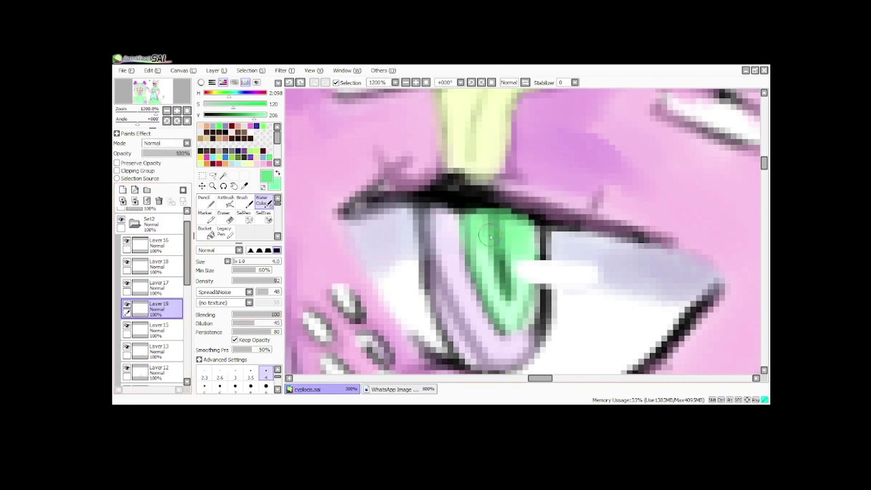
Sample a pink-purple, add a layer above Layer 19 and paint around the eye.
scroll(452, 126, down, 7)
scroll(442, 265, up, 1)
right_click(513, 167)
click(122, 190)
scroll(515, 177, up, 7)
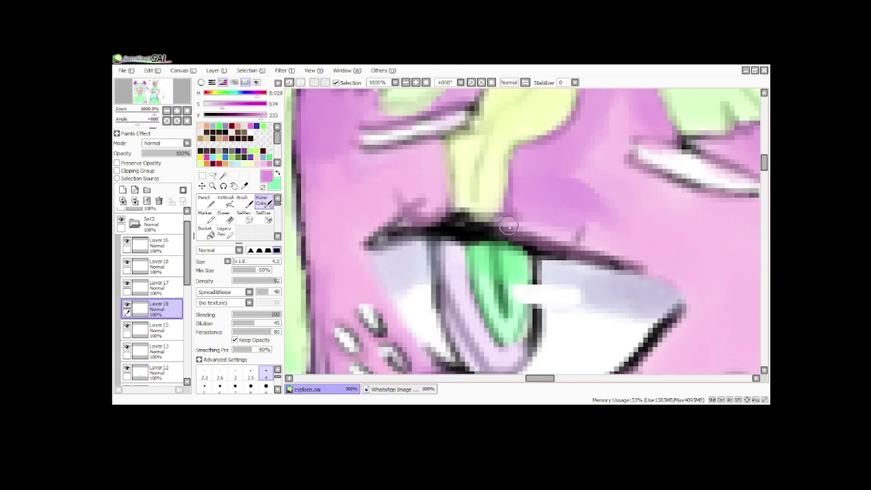
drag(420, 266, 416, 178)
scroll(416, 178, down, 8)
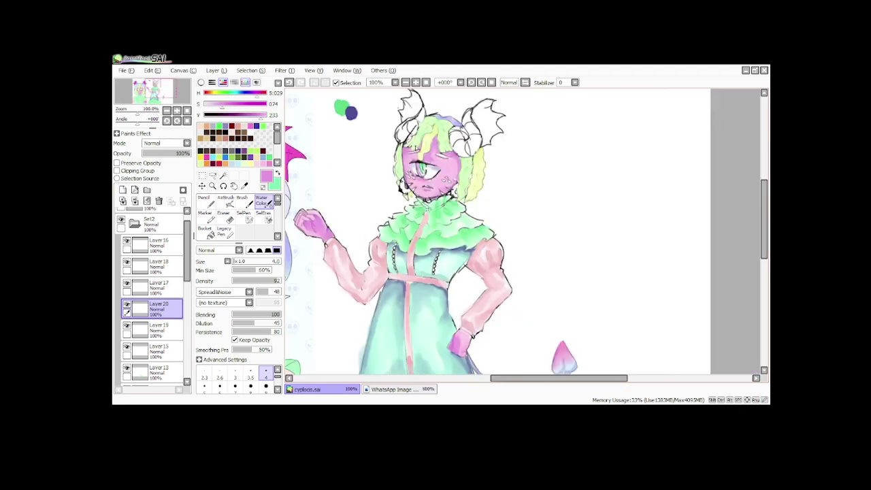
Merge Layer 20 and Layer 19 down into Layer 15 and sample the peach of the reference character's ear.
click(135, 201)
scroll(334, 286, down, 3)
scroll(333, 286, up, 5)
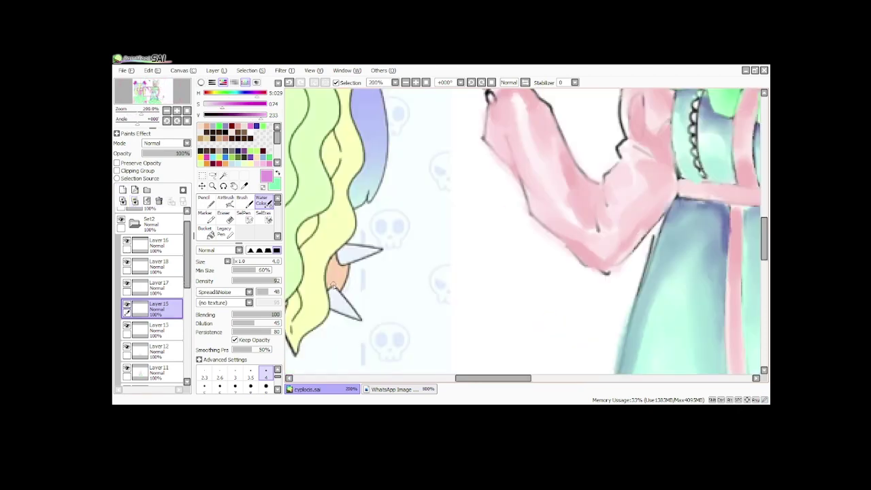
scroll(334, 286, down, 2)
scroll(153, 306, down, 2)
Paint both of the sketched character's ears peach on Layer 10 with Water Color.
click(153, 332)
scroll(493, 366, up, 3)
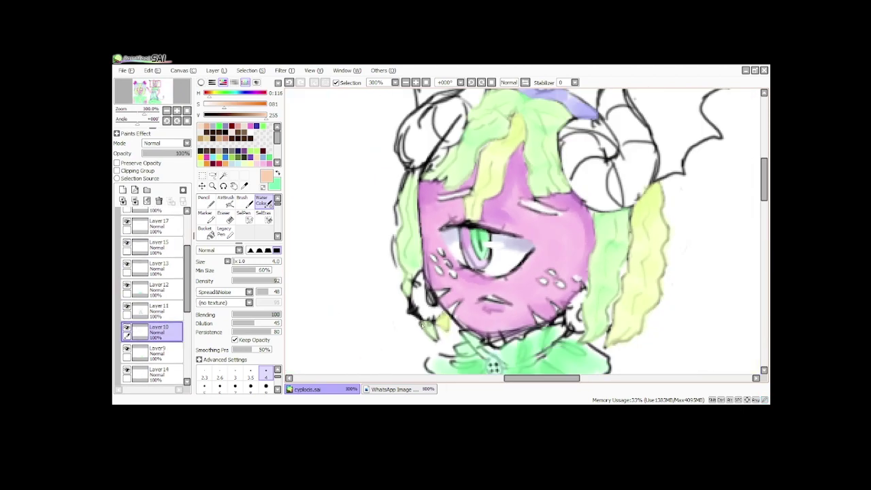
scroll(422, 326, up, 4)
mouse_move(414, 174)
mouse_down()
mouse_move(443, 259)
mouse_move(429, 139)
mouse_move(521, 264)
mouse_move(443, 200)
mouse_move(422, 115)
mouse_up()
scroll(531, 134, down, 2)
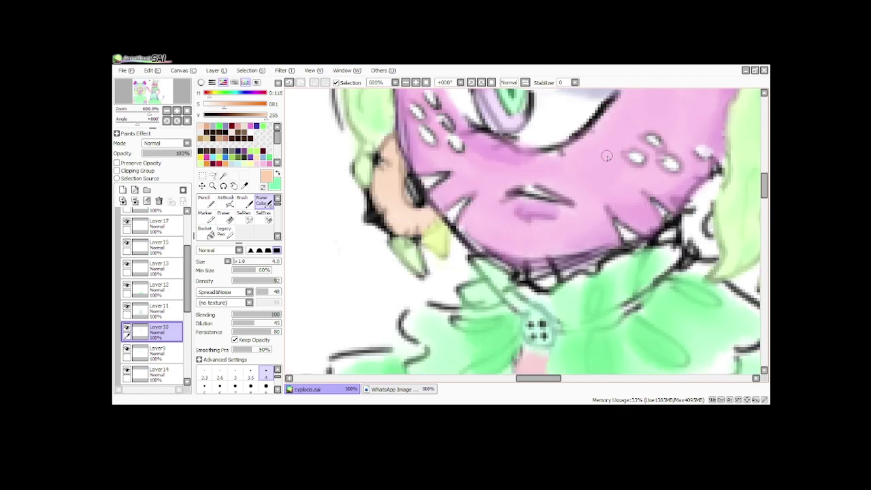
mouse_move(712, 190)
mouse_down()
mouse_move(712, 245)
mouse_move(685, 225)
mouse_up()
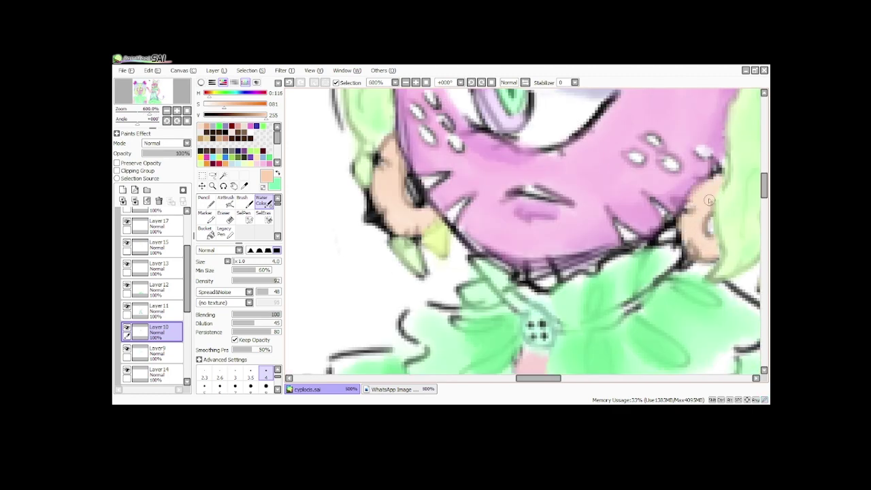
drag(408, 235, 373, 206)
Touch up the peach fill of both ears with the AirBrush at size 3.
scroll(340, 108, down, 5)
scroll(327, 100, up, 5)
click(226, 202)
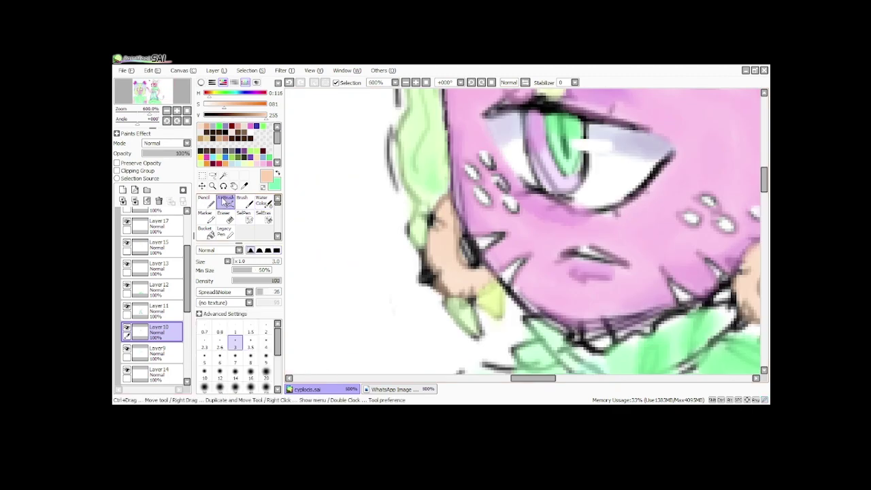
scroll(447, 235, down, 2)
scroll(447, 251, up, 4)
scroll(452, 216, down, 3)
scroll(408, 197, up, 2)
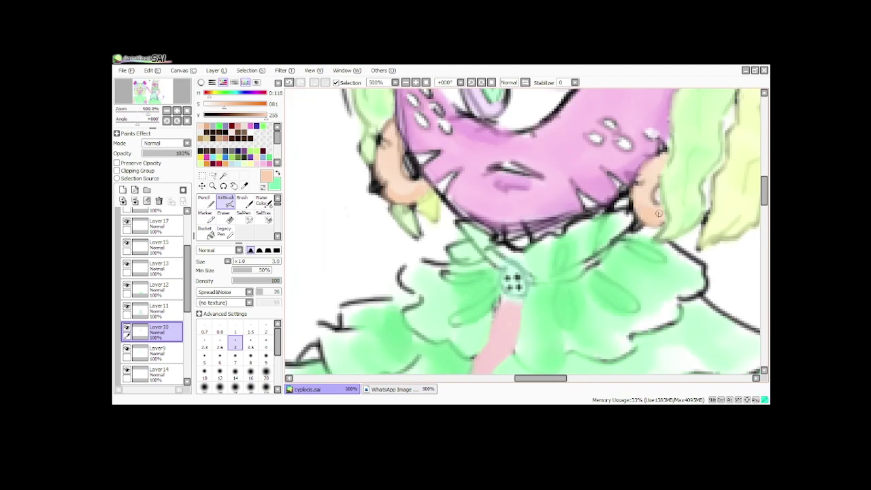
click(261, 202)
scroll(631, 174, down, 4)
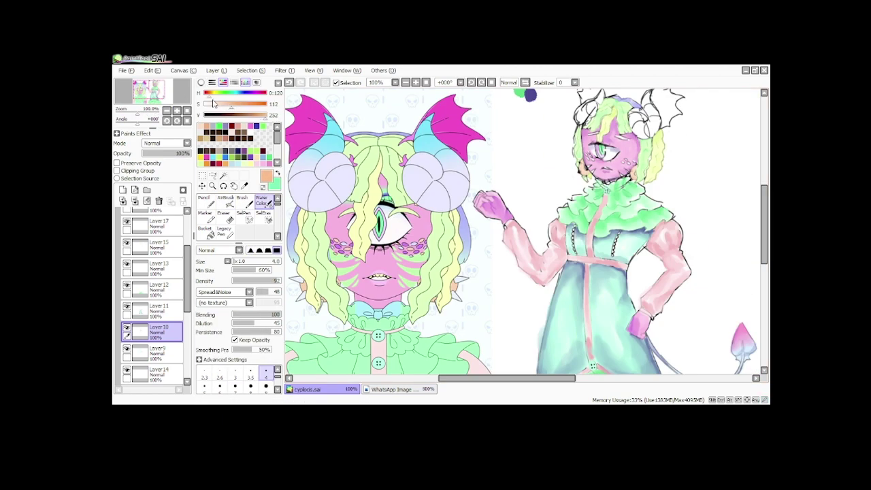
scroll(622, 164, up, 4)
click(225, 202)
scroll(479, 153, up, 2)
drag(411, 139, 394, 179)
key(ctrl+z)
Shade both ears in a deeper peach (saturation 112) with Water Color at size 3, dilution 33, on a new layer above Layer 10.
click(262, 202)
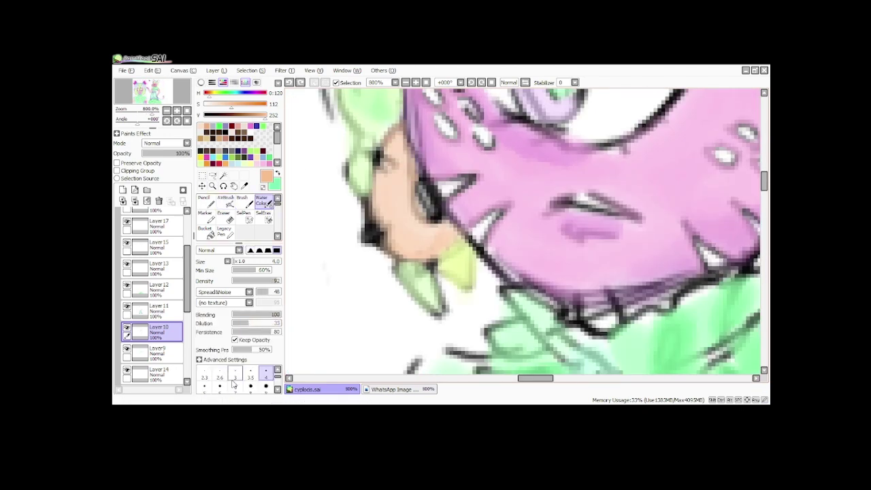
click(234, 381)
click(123, 191)
drag(396, 138, 404, 193)
scroll(457, 226, down, 5)
scroll(505, 209, up, 5)
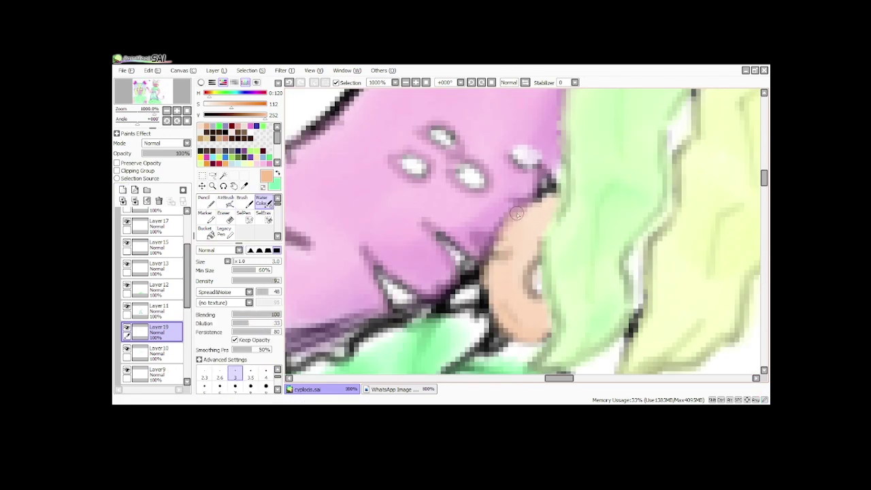
drag(536, 211, 528, 289)
drag(518, 247, 523, 295)
Sample the pale blue of the reference ear spikes and paint the left ear's spikes with the AirBrush at size 1.
scroll(490, 191, down, 7)
scroll(399, 267, up, 1)
scroll(400, 253, up, 4)
right_click(401, 240)
scroll(394, 218, down, 3)
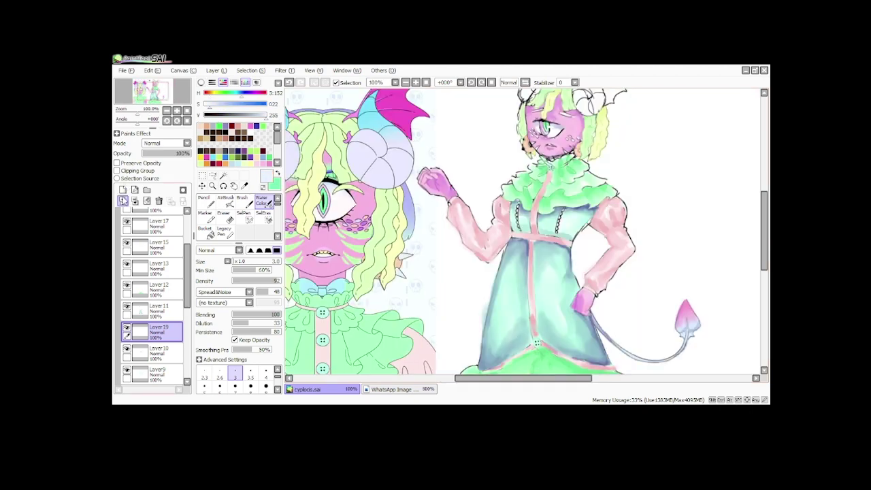
scroll(547, 112, up, 3)
click(225, 202)
scroll(524, 230, up, 4)
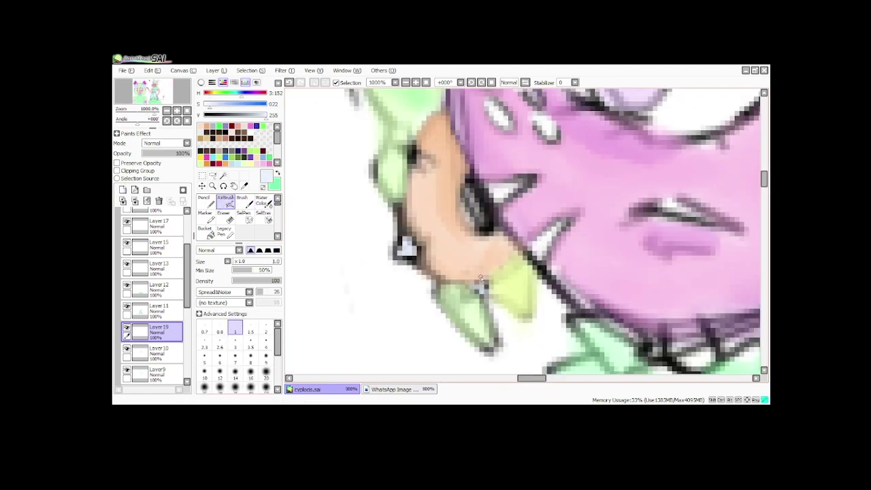
Paint the small spikes around the right ear in the same pale blue.
scroll(435, 153, down, 4)
scroll(538, 155, up, 6)
drag(430, 326, 454, 323)
scroll(436, 332, down, 5)
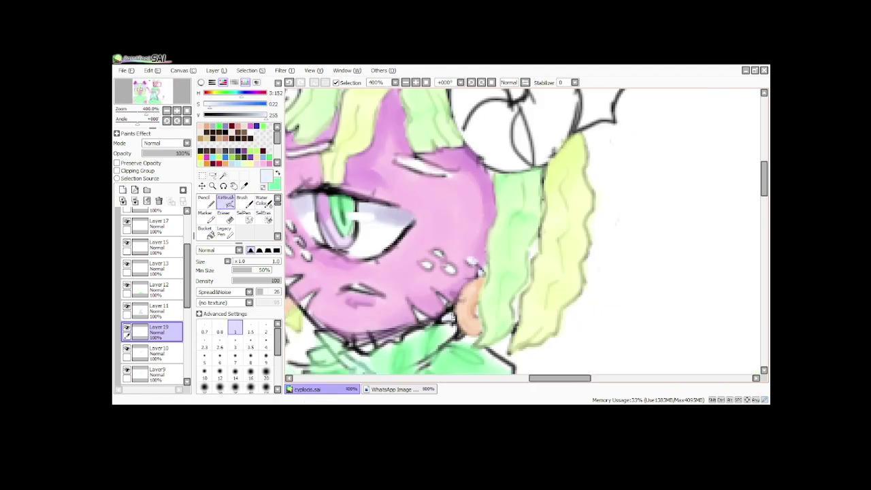
scroll(436, 338, up, 3)
drag(469, 289, 474, 303)
scroll(449, 260, down, 2)
Refine the pale blue ear spikes with Water Color at size 2.3.
click(264, 202)
scroll(404, 275, down, 3)
scroll(299, 277, up, 3)
scroll(298, 276, up, 1)
drag(377, 218, 379, 202)
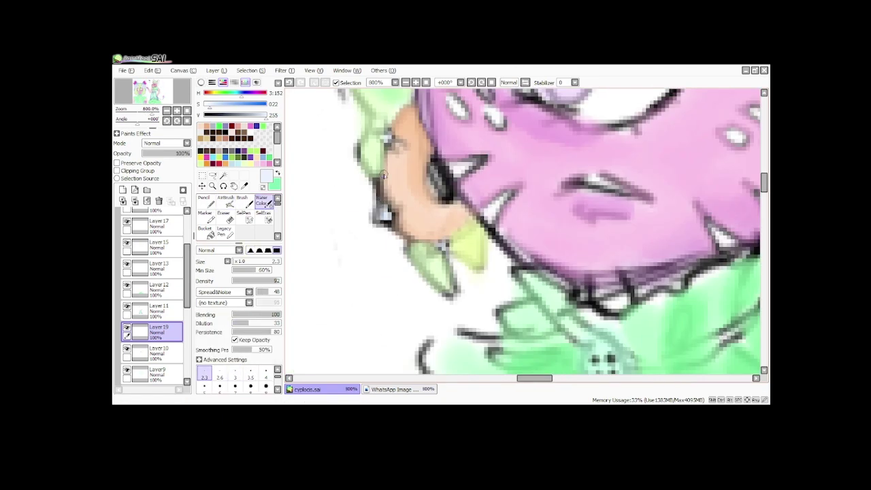
scroll(402, 140, down, 4)
scroll(502, 139, up, 5)
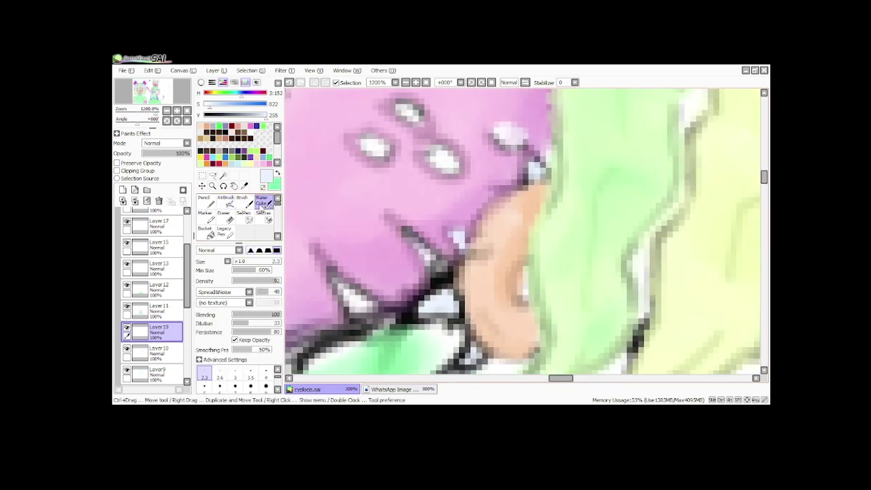
Sample the ear's peach, shift it to a redder tone with saturation 100, and shade the ears' lower edges with the size 1 AirBrush.
scroll(453, 317, down, 8)
scroll(401, 201, up, 9)
right_click(438, 132)
click(232, 104)
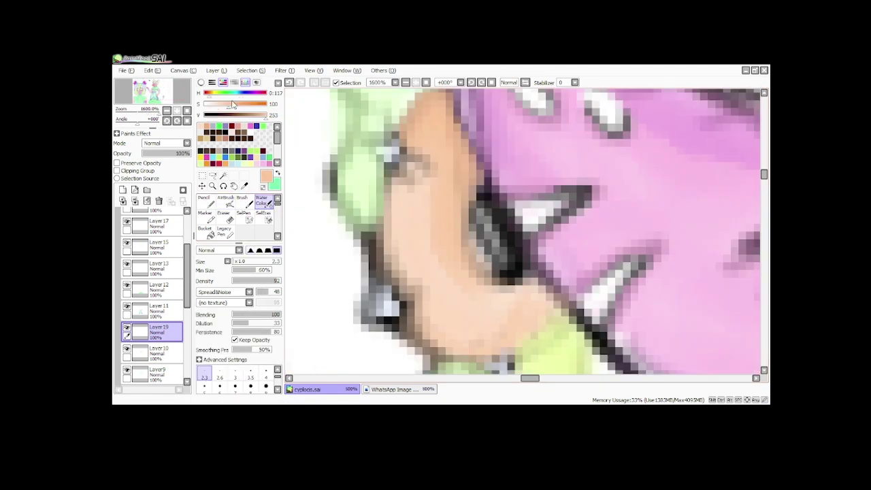
drag(526, 367, 503, 266)
click(223, 194)
drag(530, 207, 502, 233)
scroll(502, 233, down, 5)
scroll(647, 260, up, 5)
drag(596, 219, 591, 276)
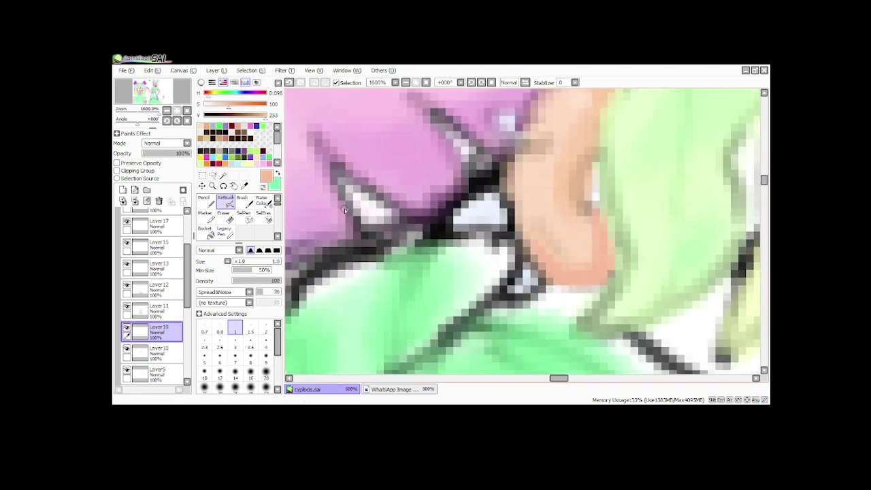
Blend the redder peach shading into the ears with Water Color at size 2.3.
click(263, 201)
scroll(463, 235, down, 5)
scroll(327, 222, up, 5)
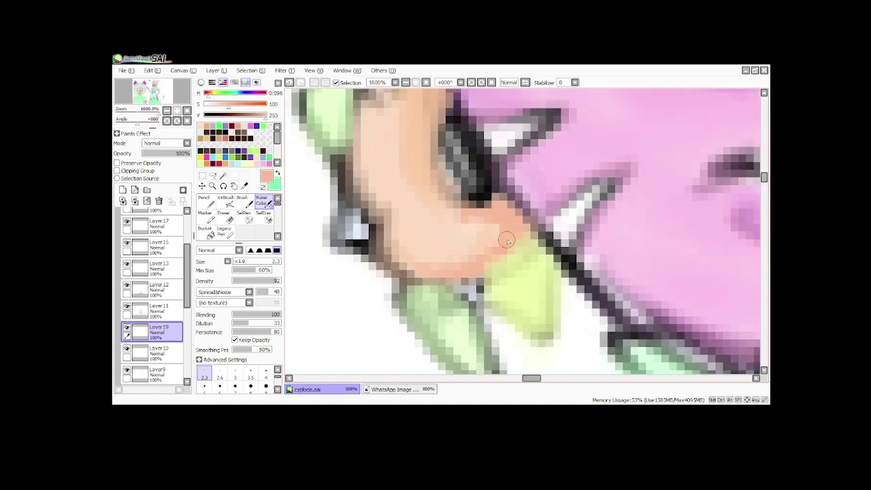
drag(505, 238, 431, 216)
Sample the lavender of the reference horns and paint the left curled horn with Water Color at size 7.
scroll(508, 185, down, 5)
scroll(565, 257, down, 4)
scroll(544, 231, up, 2)
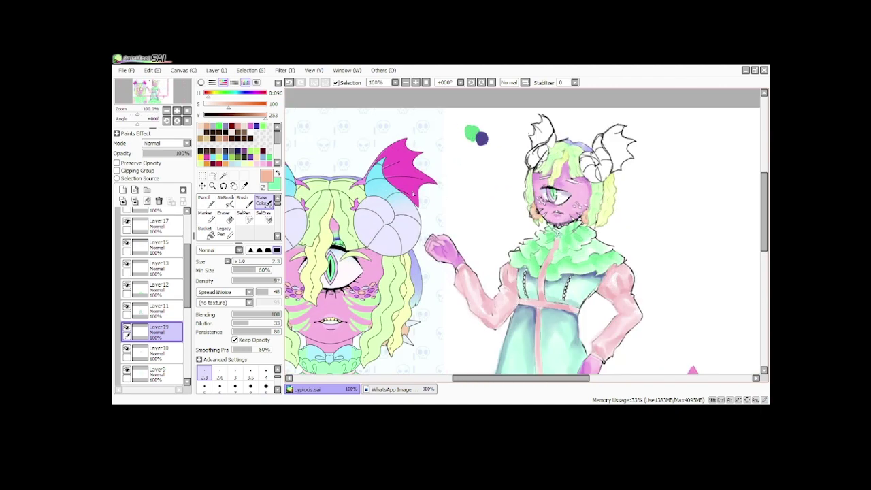
scroll(541, 222, up, 3)
scroll(541, 223, down, 2)
scroll(415, 222, up, 3)
click(235, 386)
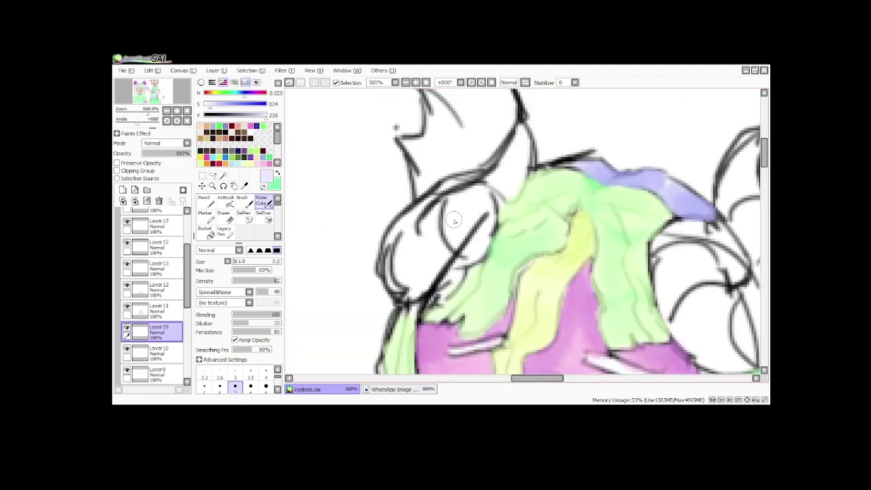
mouse_move(452, 188)
mouse_down()
mouse_move(477, 225)
mouse_move(405, 279)
mouse_move(491, 220)
mouse_move(454, 266)
mouse_move(447, 192)
mouse_move(515, 179)
mouse_up()
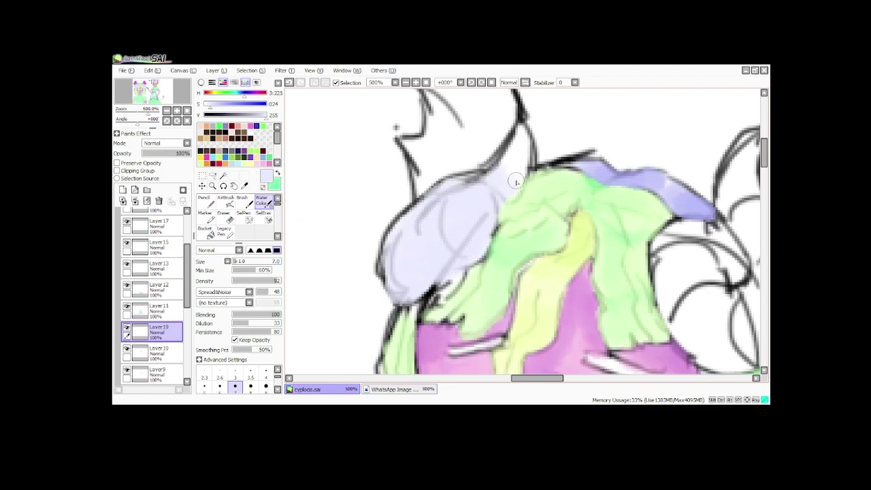
drag(429, 209, 404, 221)
Paint the right curled horn in the same lavender.
scroll(466, 264, down, 4)
scroll(547, 309, up, 5)
mouse_move(520, 198)
mouse_down()
mouse_move(492, 153)
mouse_move(515, 296)
mouse_move(451, 179)
mouse_move(599, 225)
mouse_move(546, 247)
mouse_move(573, 177)
mouse_up()
scroll(573, 177, down, 5)
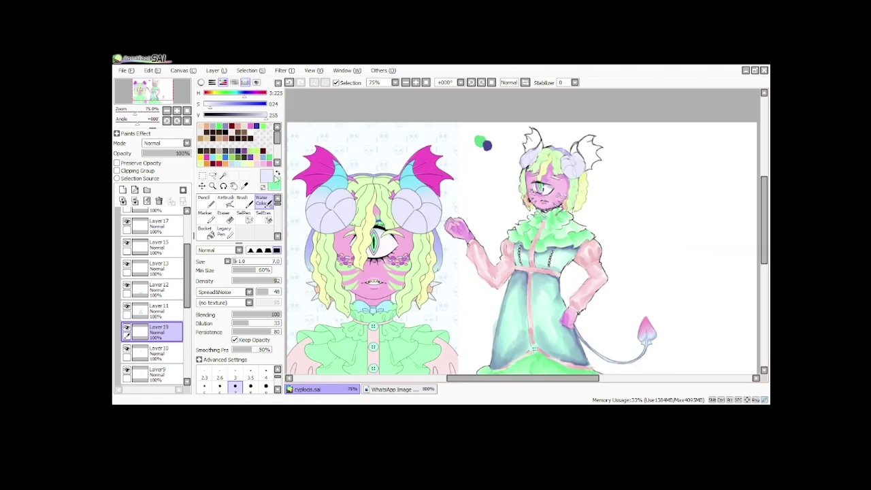
Sample the reference horns' cyan and paint the upper ends of both horns with Water Color at size 5, undoing the last stroke.
key(x)
scroll(489, 174, up, 4)
right_click(384, 191)
scroll(385, 190, down, 5)
scroll(508, 160, up, 4)
key(e)
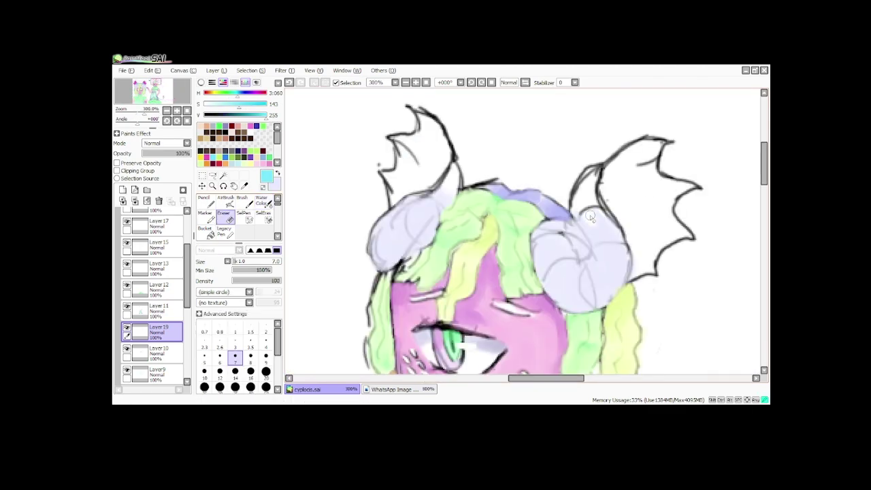
key(c)
key(bracketleft)
key(bracketleft)
scroll(582, 196, up, 1)
mouse_move(582, 196)
mouse_down()
mouse_move(594, 179)
mouse_move(587, 188)
mouse_move(614, 234)
mouse_up()
mouse_move(408, 169)
mouse_down()
mouse_move(412, 148)
mouse_move(403, 182)
mouse_up()
key(ctrl+z)
Blend the cyan down into the lavender of the horns with Water Color at size 8.
click(123, 190)
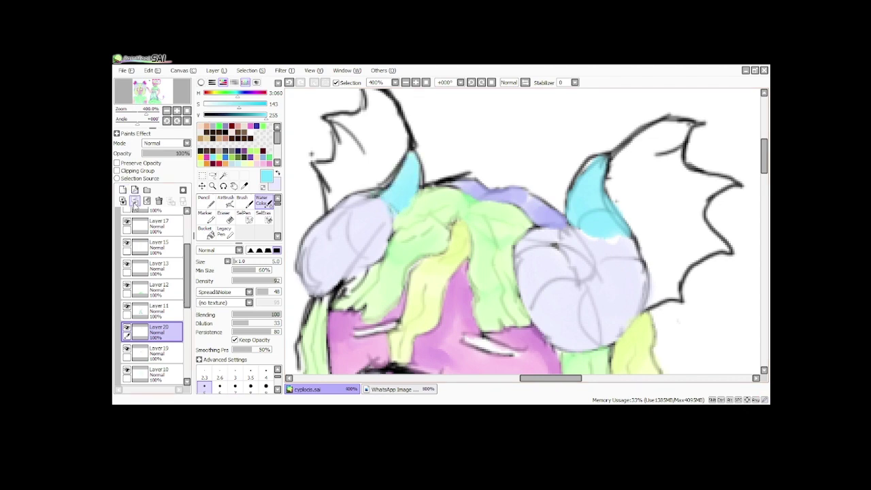
key(bracketright)
key(bracketright)
key(bracketright)
drag(604, 249, 617, 289)
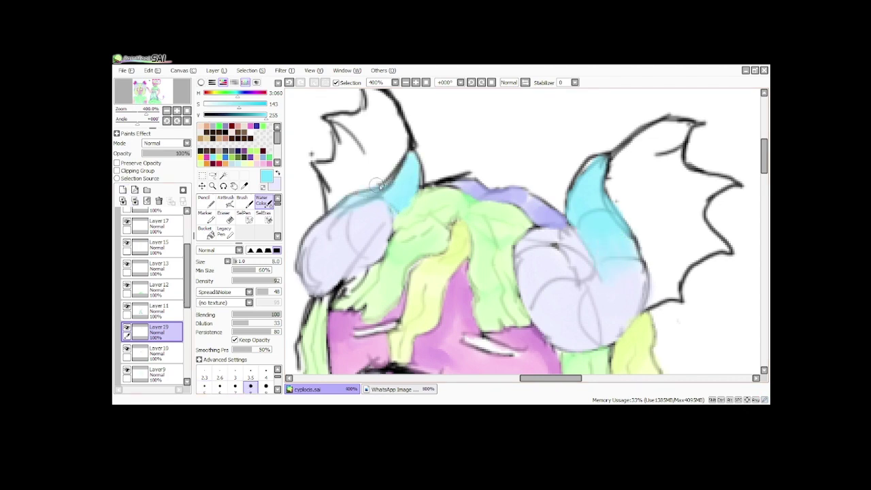
Sample the magenta of the reference fins and fill the right horn's fin with Water Color at size 6 on a new layer above Layer 19.
scroll(435, 123, down, 6)
right_click(365, 155)
scroll(427, 140, up, 4)
click(123, 189)
click(220, 386)
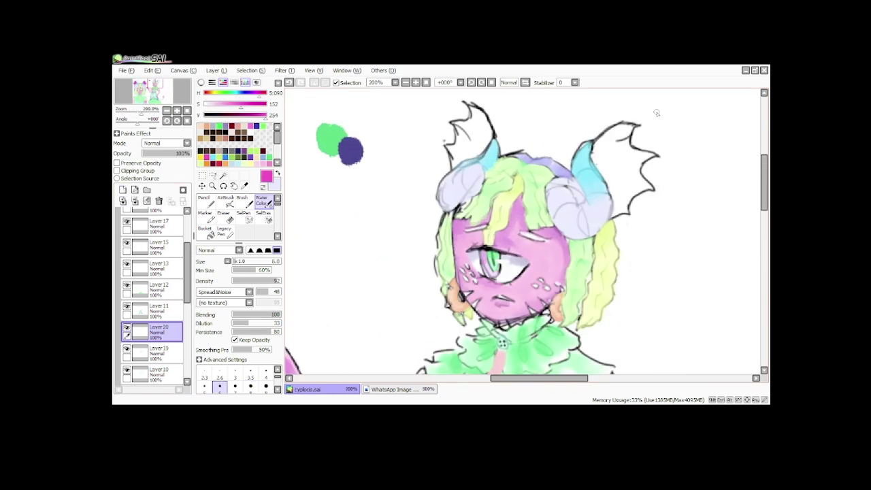
scroll(643, 121, up, 1)
mouse_move(599, 139)
mouse_down()
mouse_move(547, 175)
mouse_move(570, 163)
mouse_move(565, 224)
mouse_move(578, 272)
mouse_move(633, 232)
mouse_up()
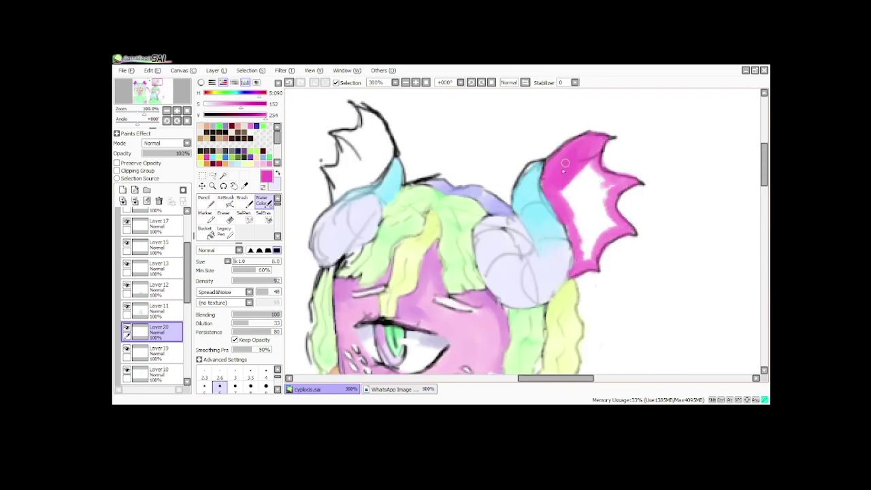
mouse_move(564, 163)
mouse_down()
mouse_move(585, 256)
mouse_move(603, 215)
mouse_move(550, 185)
mouse_move(580, 241)
mouse_move(570, 214)
mouse_move(605, 183)
mouse_up()
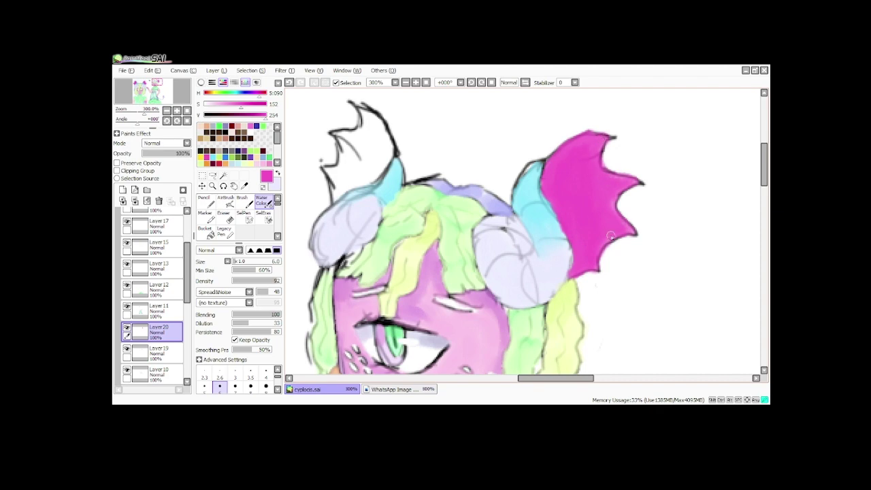
Fill the left horn's fin with the same magenta.
scroll(623, 236, down, 4)
scroll(557, 216, up, 5)
mouse_move(500, 137)
mouse_down()
mouse_move(542, 203)
mouse_move(510, 139)
mouse_move(504, 154)
mouse_move(456, 181)
mouse_move(452, 294)
mouse_move(467, 227)
mouse_move(472, 269)
mouse_move(492, 256)
mouse_move(509, 258)
mouse_move(536, 217)
mouse_move(462, 269)
mouse_move(481, 213)
mouse_move(513, 224)
mouse_move(523, 196)
mouse_move(504, 148)
mouse_up()
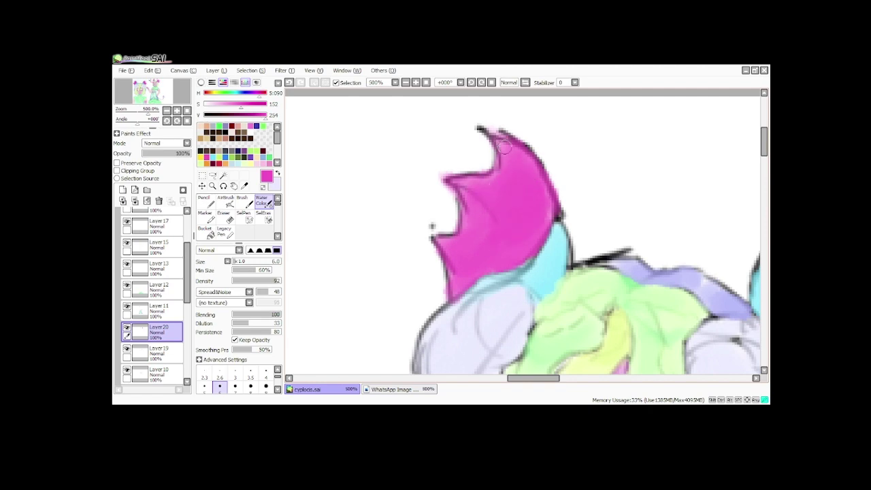
scroll(504, 147, down, 3)
scroll(489, 187, up, 2)
scroll(478, 186, down, 3)
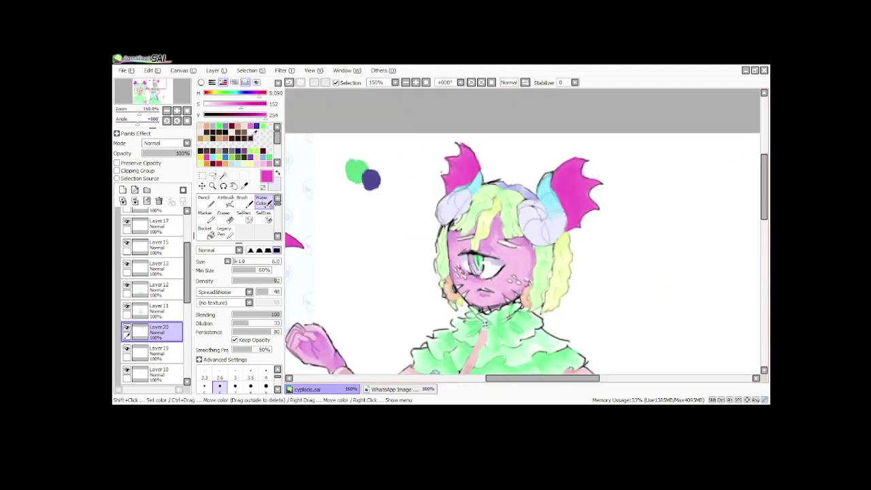
Shade the left fin in a darker magenta (saturation 182, value 238) at dilution 68 on a new layer above Layer 20.
key(x)
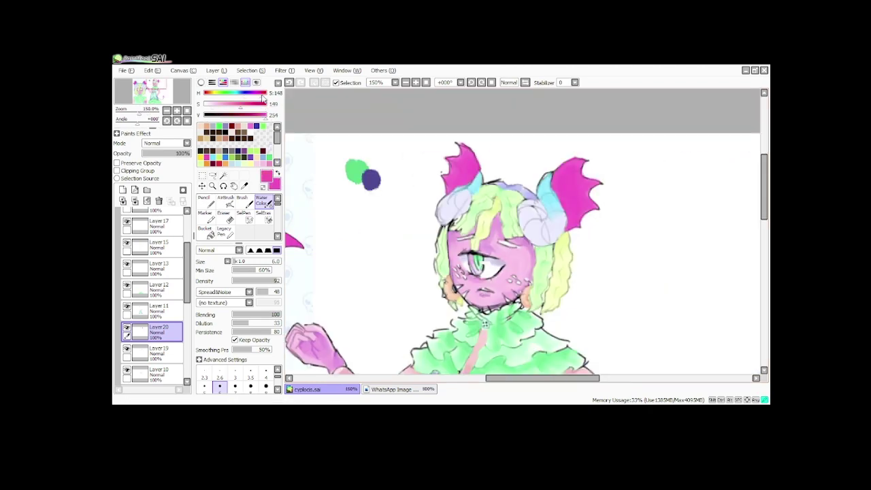
scroll(545, 184, up, 4)
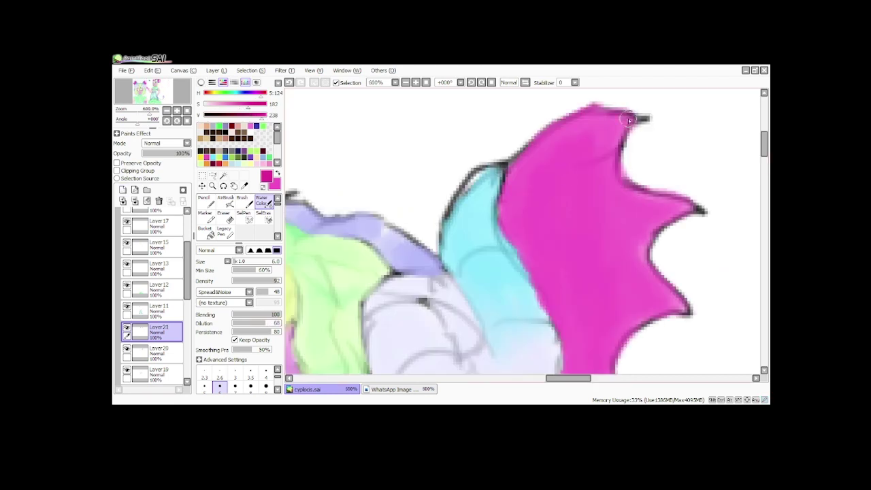
scroll(533, 239, down, 3)
scroll(415, 238, up, 4)
drag(414, 115, 452, 231)
drag(418, 134, 436, 245)
mouse_move(377, 170)
mouse_down()
mouse_move(403, 216)
mouse_move(350, 250)
mouse_move(400, 254)
mouse_up()
drag(343, 289, 387, 266)
Shade the right fin in the same darker magenta and check the whole drawing beside the reference.
scroll(386, 266, down, 5)
scroll(482, 283, up, 4)
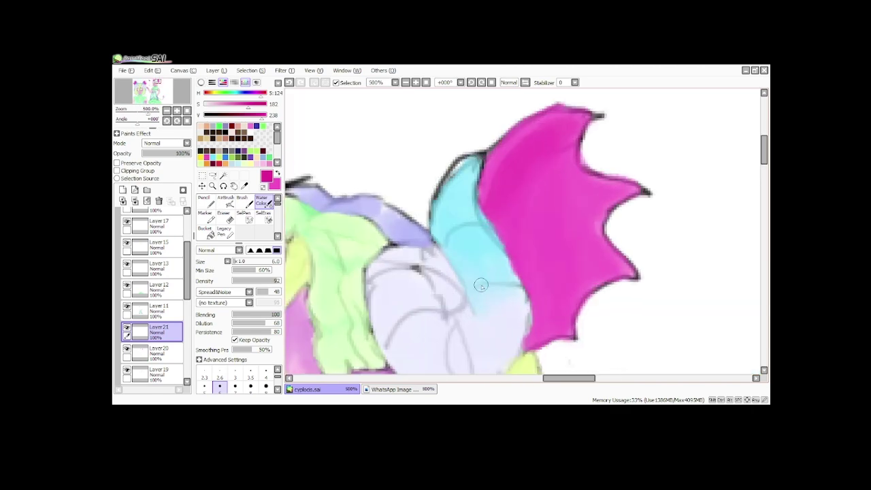
drag(623, 198, 508, 258)
drag(602, 213, 542, 262)
mouse_move(606, 274)
mouse_down()
mouse_move(579, 274)
mouse_move(544, 304)
mouse_move(538, 326)
mouse_up()
scroll(538, 327, down, 7)
scroll(488, 271, up, 1)
key(Tab)
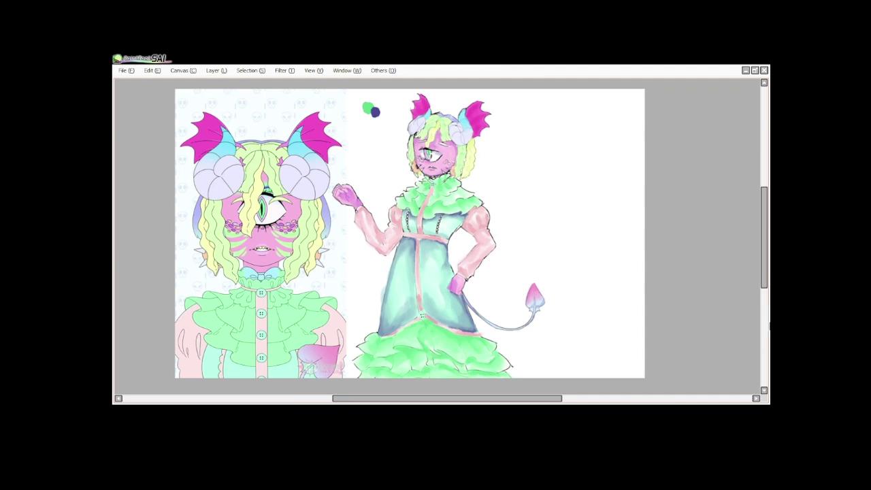
key(Tab)
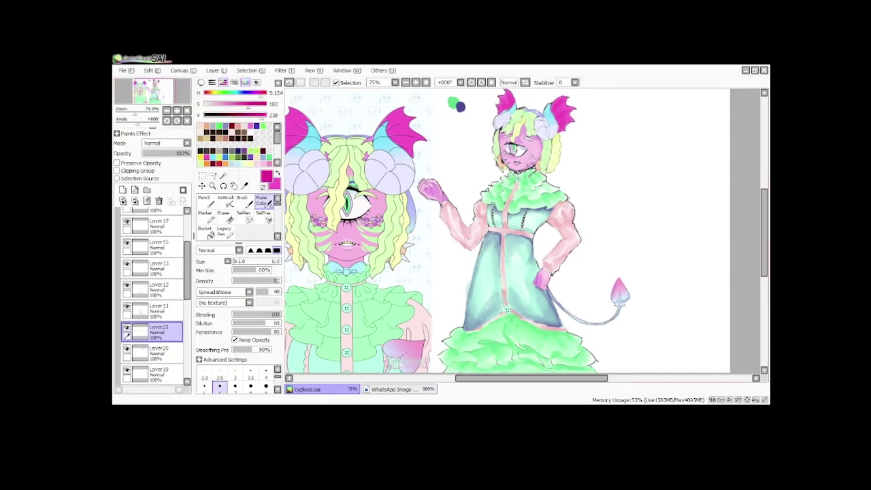
Sample the peach and purple of the reference scales and fill several cheek scales purple at size 2.6, dilution 17, on a new layer above Layer 21.
scroll(333, 204, up, 9)
alt+click(373, 136)
scroll(334, 198, down, 5)
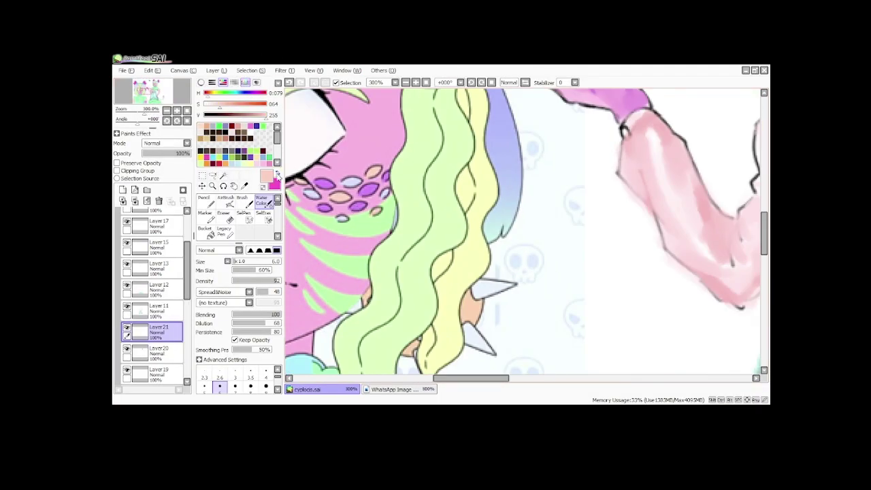
click(278, 174)
scroll(388, 201, up, 5)
right_click(404, 214)
scroll(347, 228, down, 9)
click(220, 374)
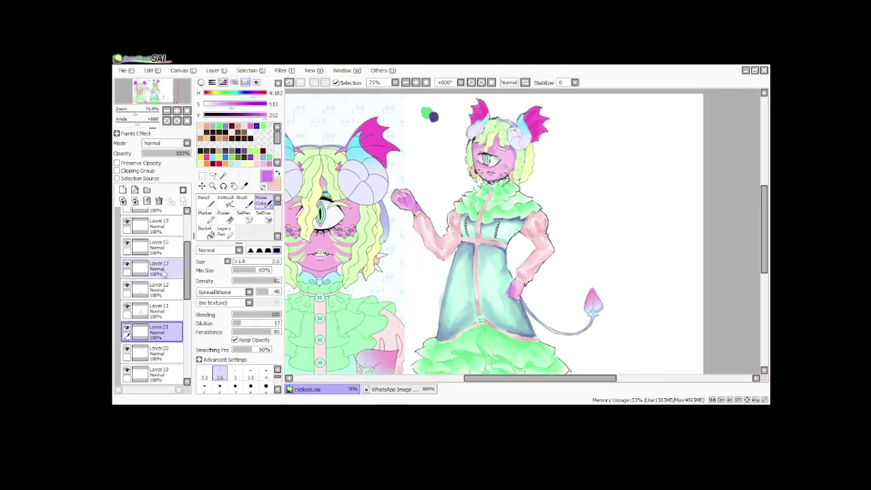
click(123, 190)
scroll(486, 158, up, 5)
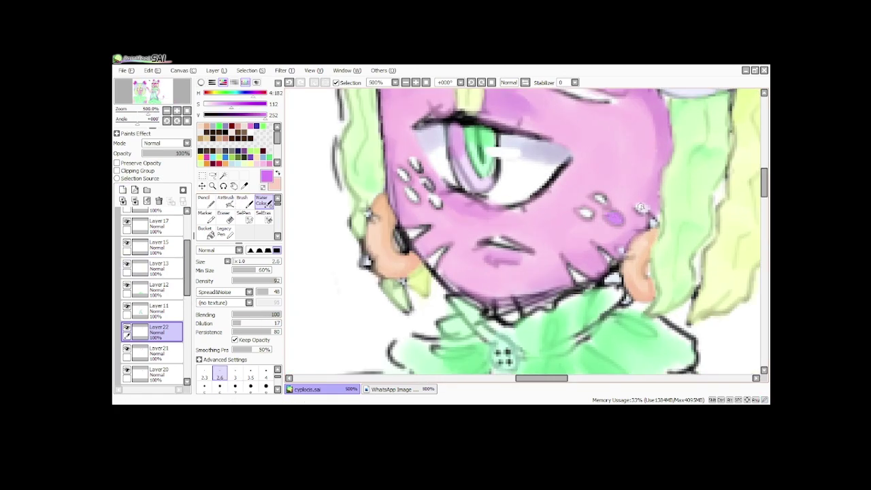
Sample the light green of the reference cheek stripes and fill the stripes on both cheeks with it.
scroll(299, 272, up, 4)
right_click(338, 233)
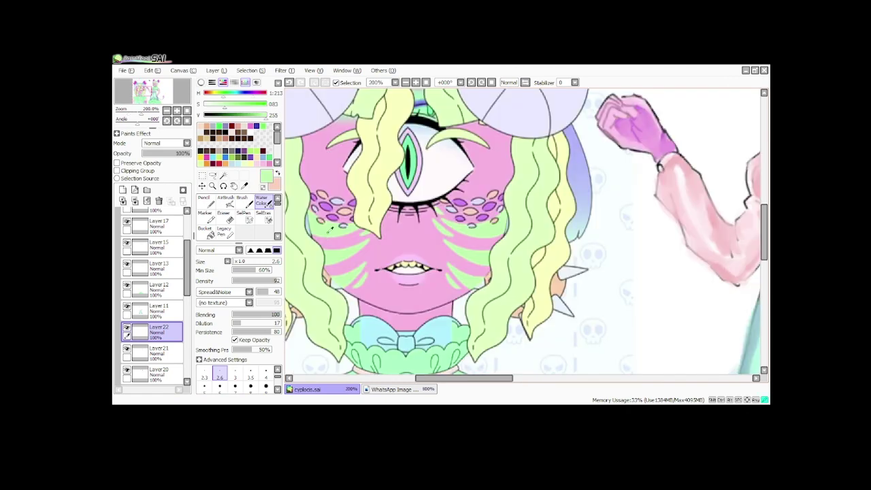
scroll(333, 235, down, 2)
scroll(531, 102, up, 6)
mouse_move(588, 227)
mouse_down()
mouse_move(605, 243)
mouse_move(592, 226)
mouse_up()
drag(539, 252, 575, 282)
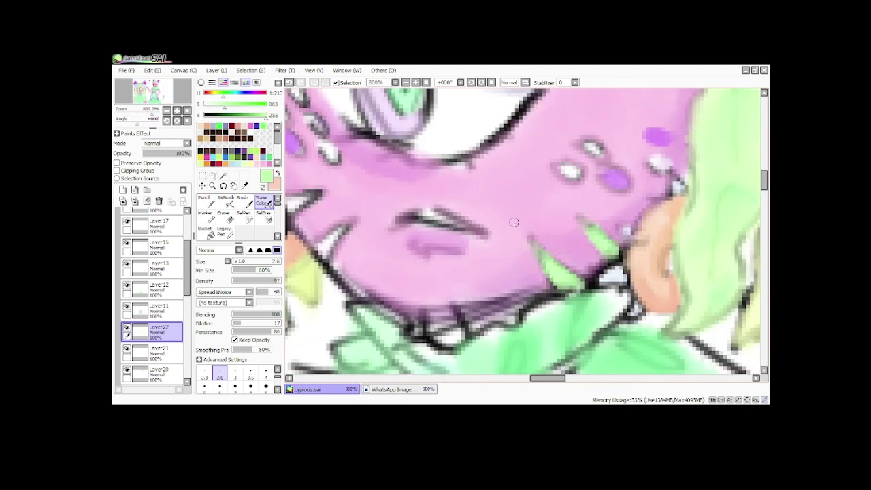
drag(345, 224, 321, 256)
mouse_move(291, 200)
mouse_down()
mouse_move(339, 193)
mouse_move(290, 215)
mouse_up()
scroll(350, 188, down, 6)
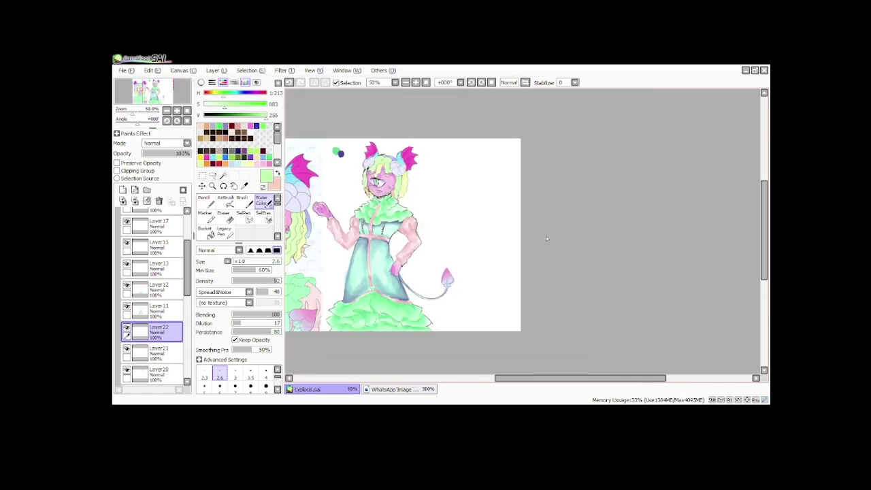
Sample the pale yellow-green of the reference eyebrow (saturation 59, value 253) and fill the character's eyebrows.
scroll(307, 208, up, 4)
right_click(365, 217)
scroll(364, 216, down, 3)
scroll(360, 215, up, 5)
scroll(466, 194, up, 1)
mouse_move(480, 190)
mouse_down()
mouse_move(515, 217)
mouse_move(603, 233)
mouse_up()
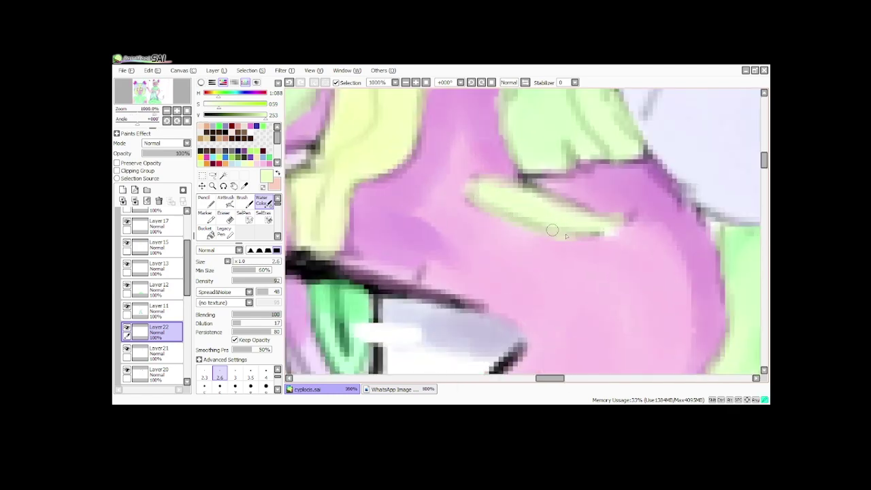
scroll(599, 232, down, 4)
scroll(521, 194, up, 4)
drag(409, 267, 543, 225)
scroll(555, 224, down, 5)
Shade the crown of the hair in a darker green (saturation 120, value 206) on a new layer above Layer 22.
right_click(396, 136)
scroll(594, 222, up, 5)
mouse_move(568, 262)
mouse_down()
mouse_move(513, 258)
mouse_move(579, 272)
mouse_up()
key(ctrl+z)
click(122, 190)
scroll(575, 270, down, 5)
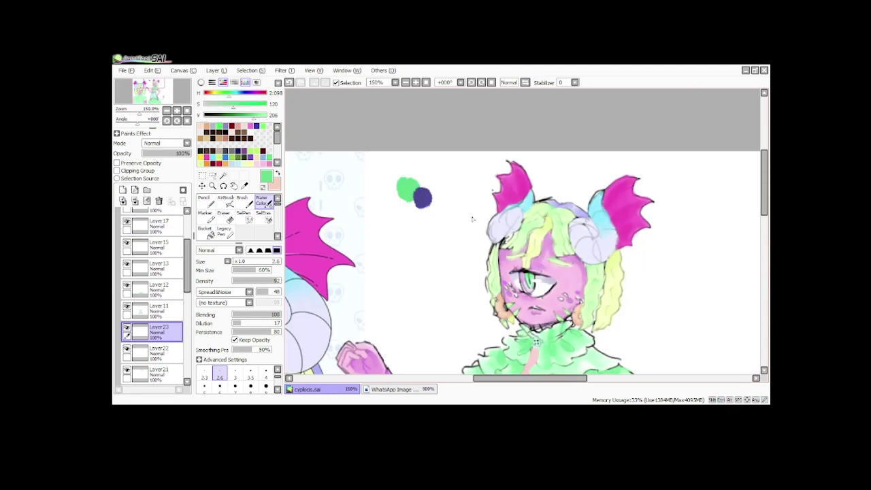
scroll(514, 234, up, 5)
drag(490, 300, 437, 316)
scroll(442, 309, down, 5)
scroll(486, 207, up, 4)
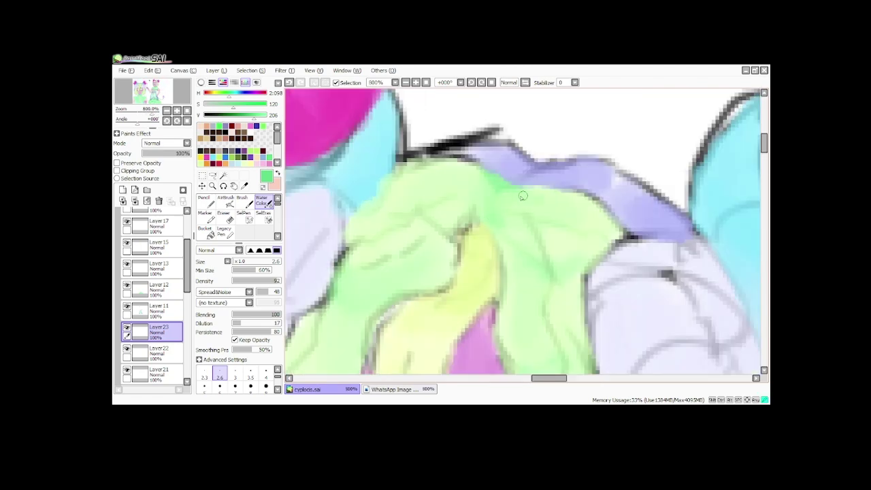
scroll(507, 200, down, 5)
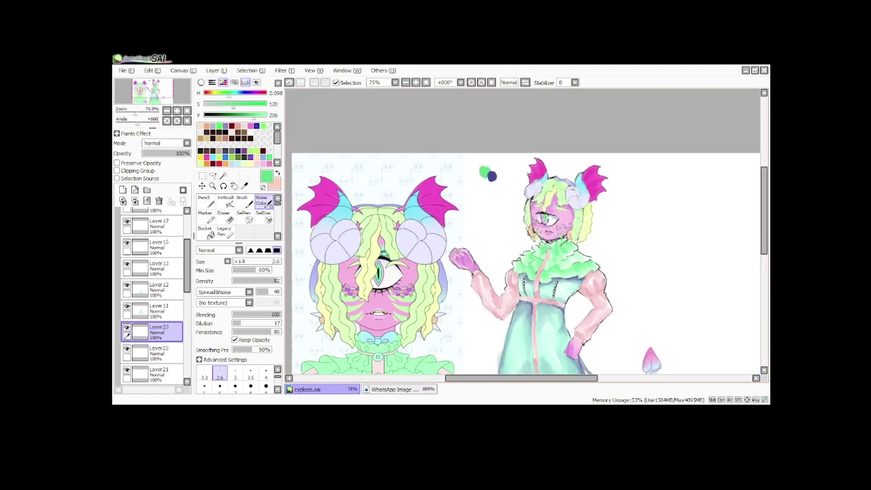
Sample the lavender of the reference scales, fill two right-cheek scales with it, and fill scales on both cheeks with the stored peach.
scroll(398, 293, up, 5)
right_click(383, 307)
scroll(391, 299, down, 5)
scroll(572, 156, up, 4)
scroll(679, 175, up, 1)
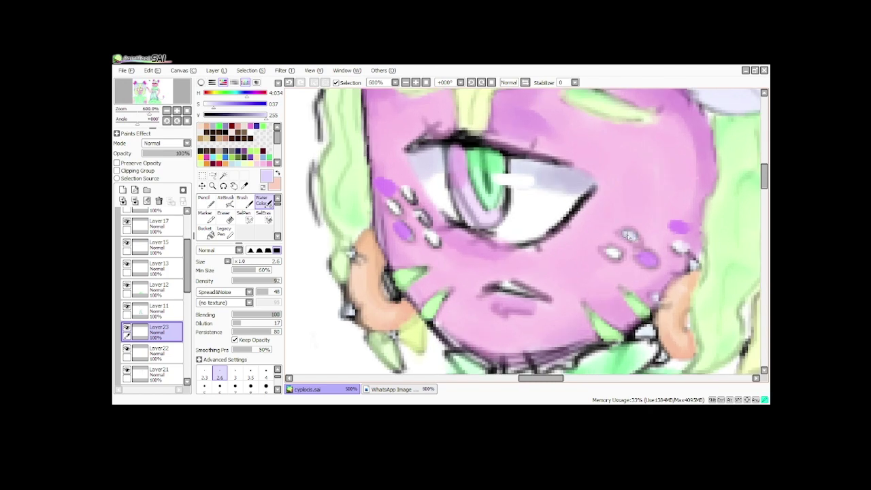
click(277, 175)
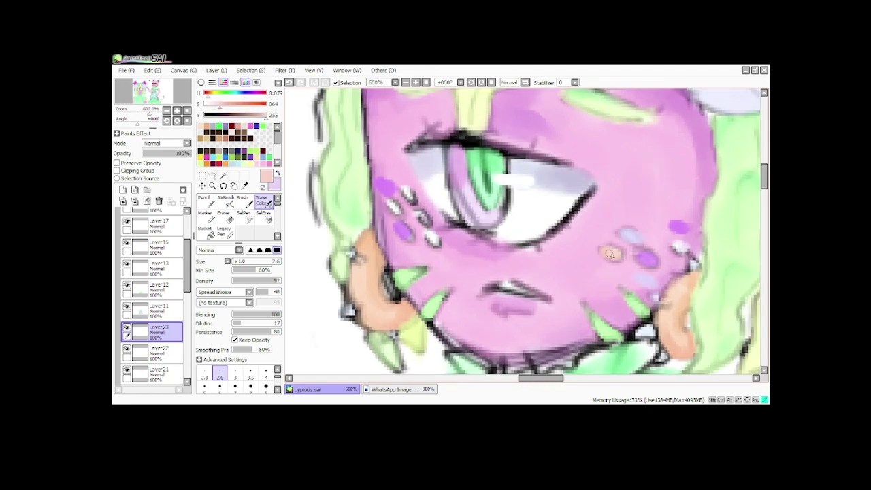
Fill the remaining white scales on the left cheek with lavender and check the whole drawing.
click(278, 175)
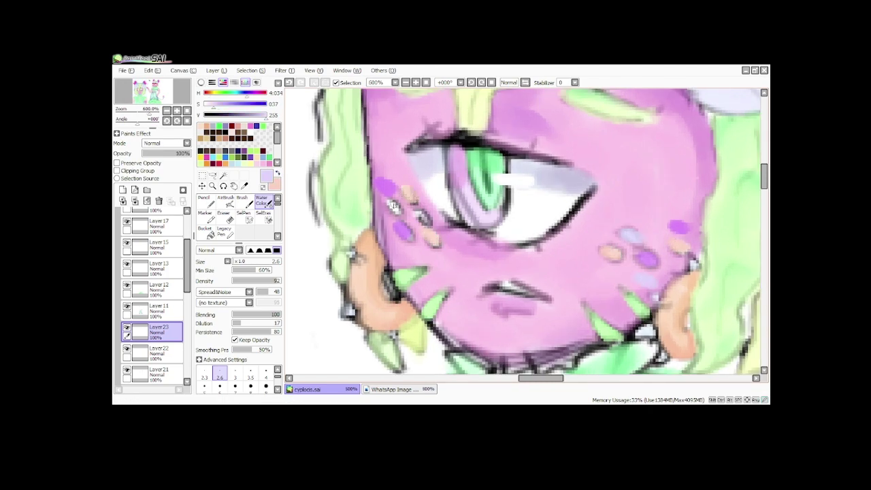
drag(390, 202, 399, 212)
drag(416, 210, 428, 222)
scroll(422, 226, down, 8)
scroll(422, 227, up, 1)
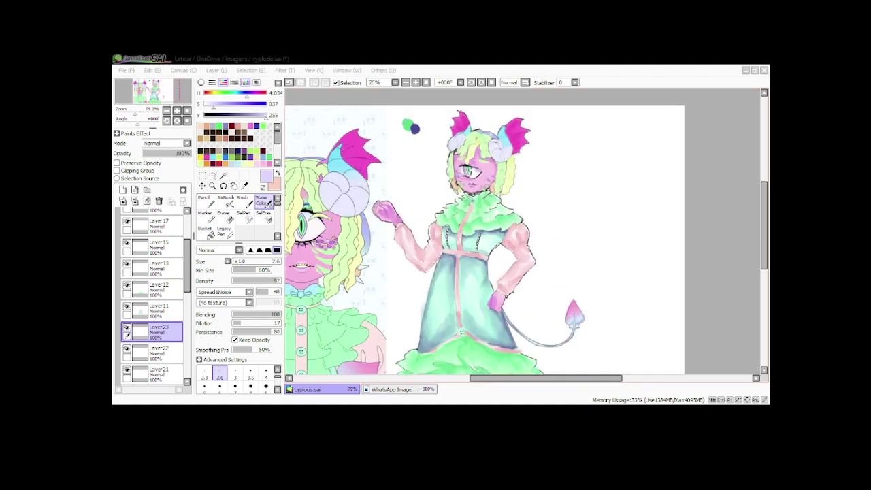
Resample the light green (saturation 83, value 255) and touch up the cheek stripes.
scroll(460, 183, up, 5)
right_click(604, 211)
scroll(555, 166, up, 2)
drag(608, 250, 584, 233)
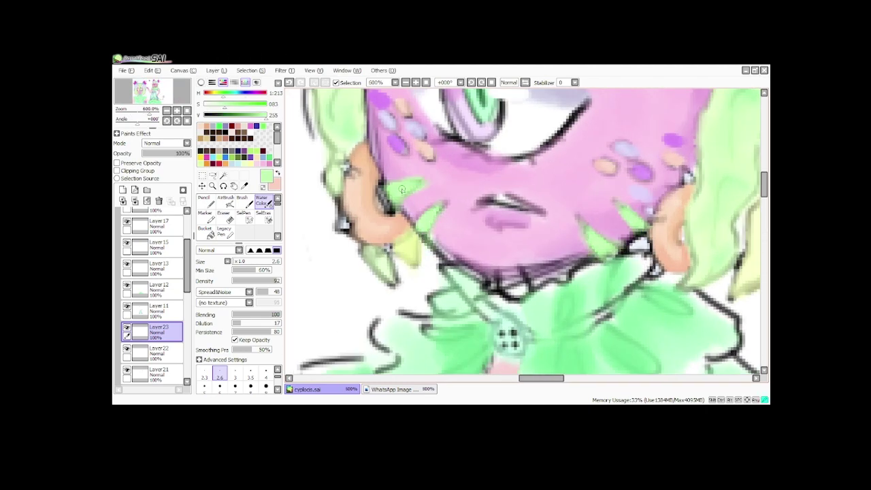
scroll(402, 191, down, 8)
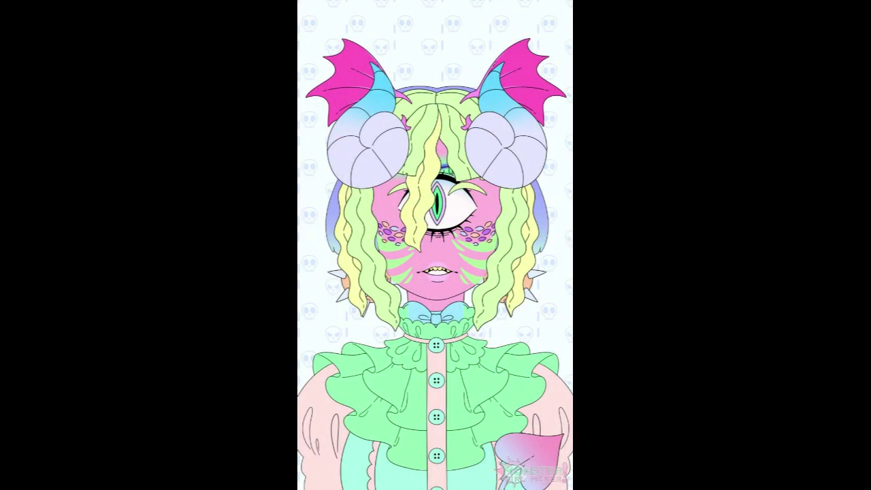